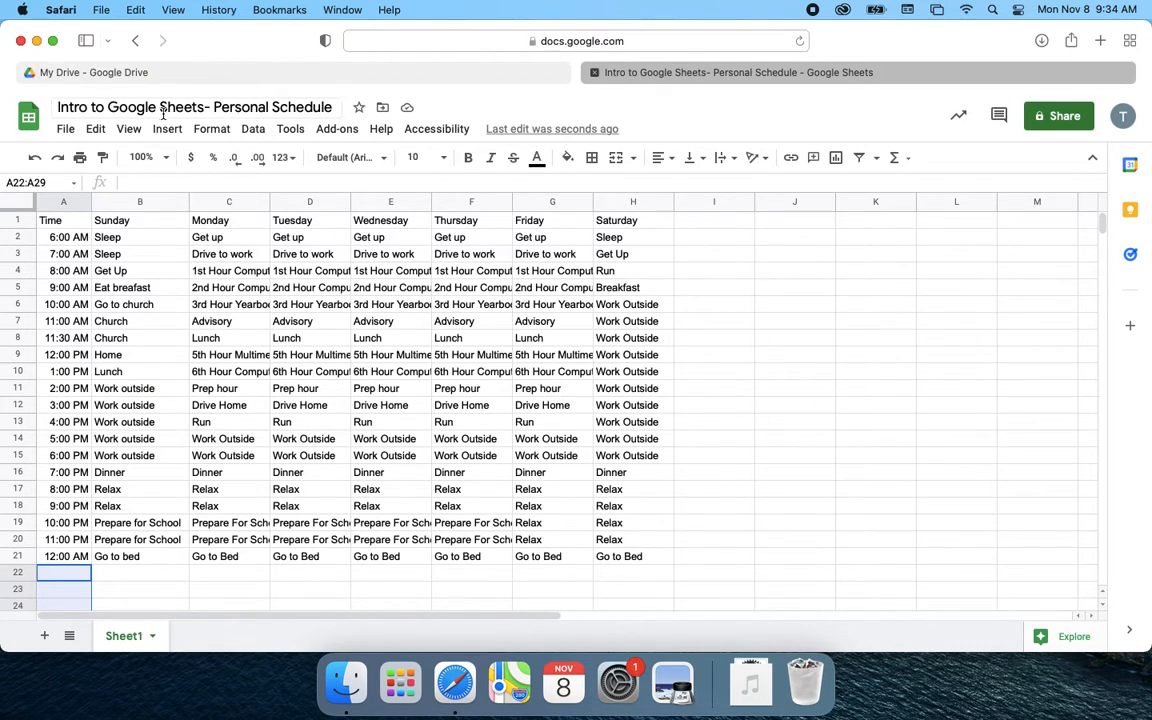
# View the new-file options in Google Drive and return to the Personal Schedule spreadsheet.
pyautogui.click(141, 72)
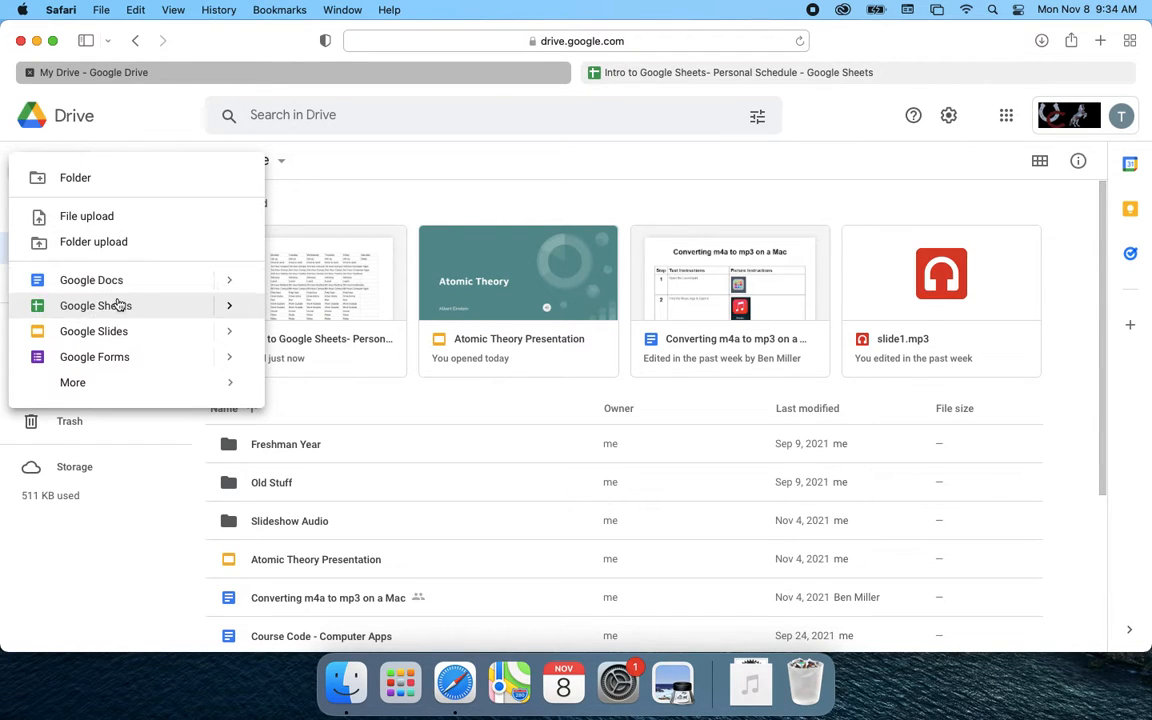
pyautogui.click(655, 74)
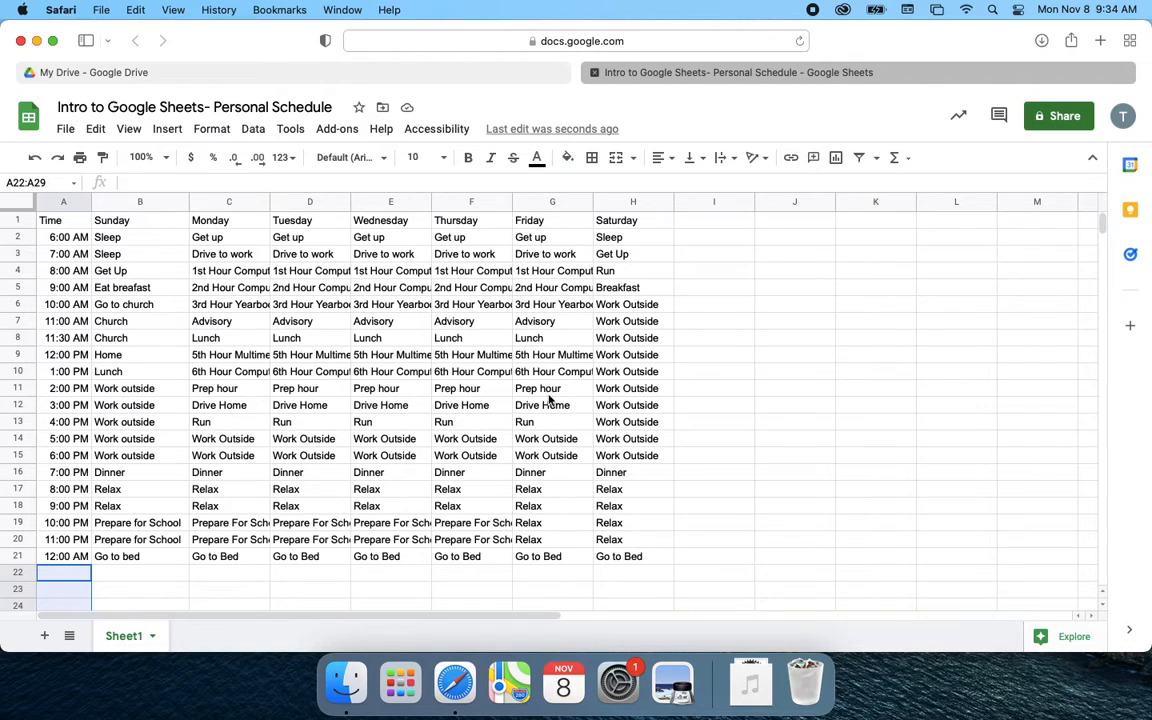
# Select cell F8, highlight column F and row 8 together to show where they cross, and reselect the cell.
pyautogui.click(452, 341)
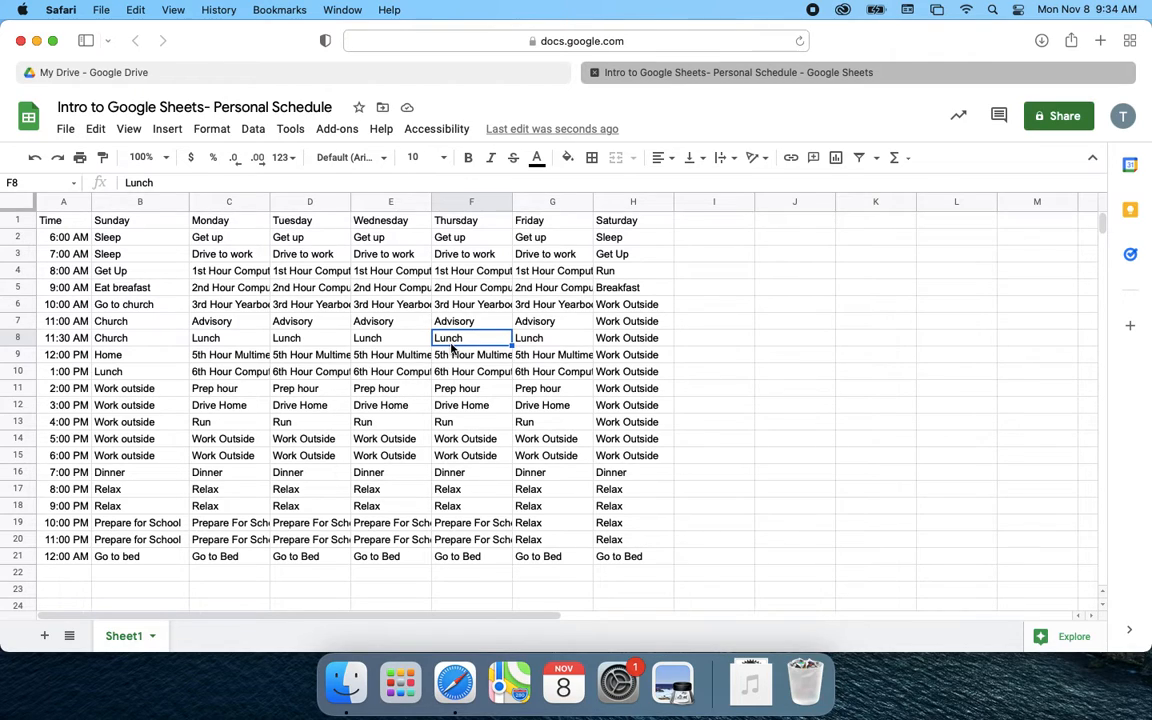
pyautogui.click(472, 203)
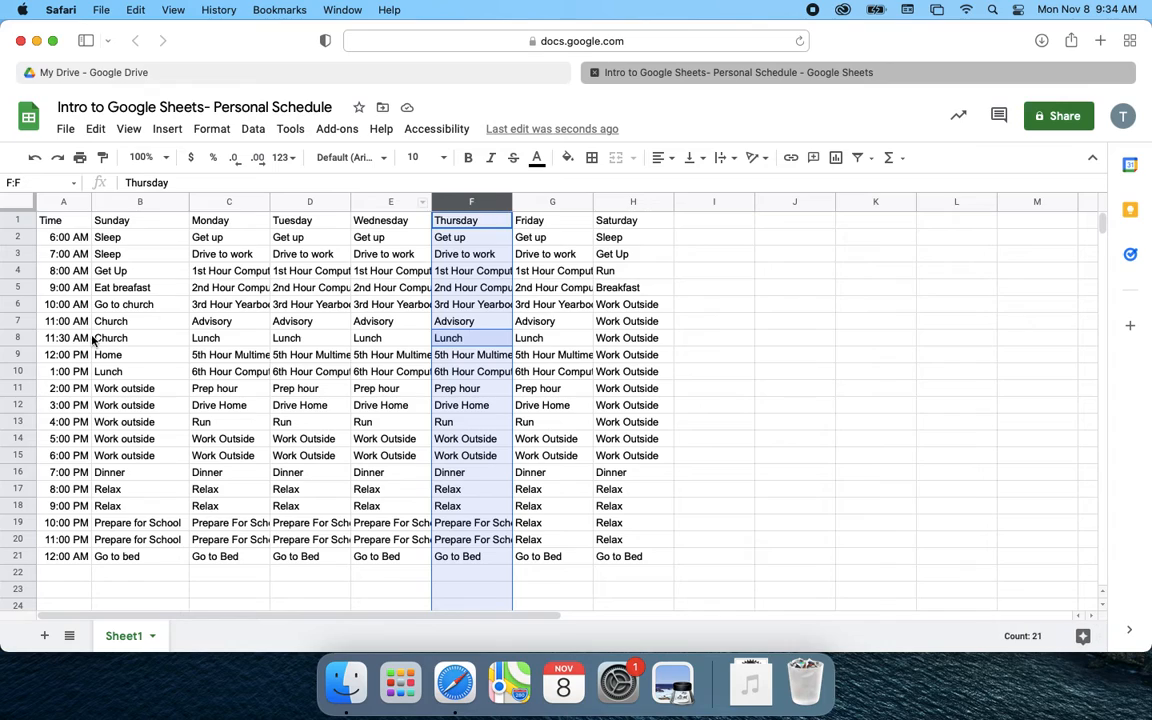
pyautogui.keyDown('super'); pyautogui.click(20, 340); pyautogui.keyUp('super')
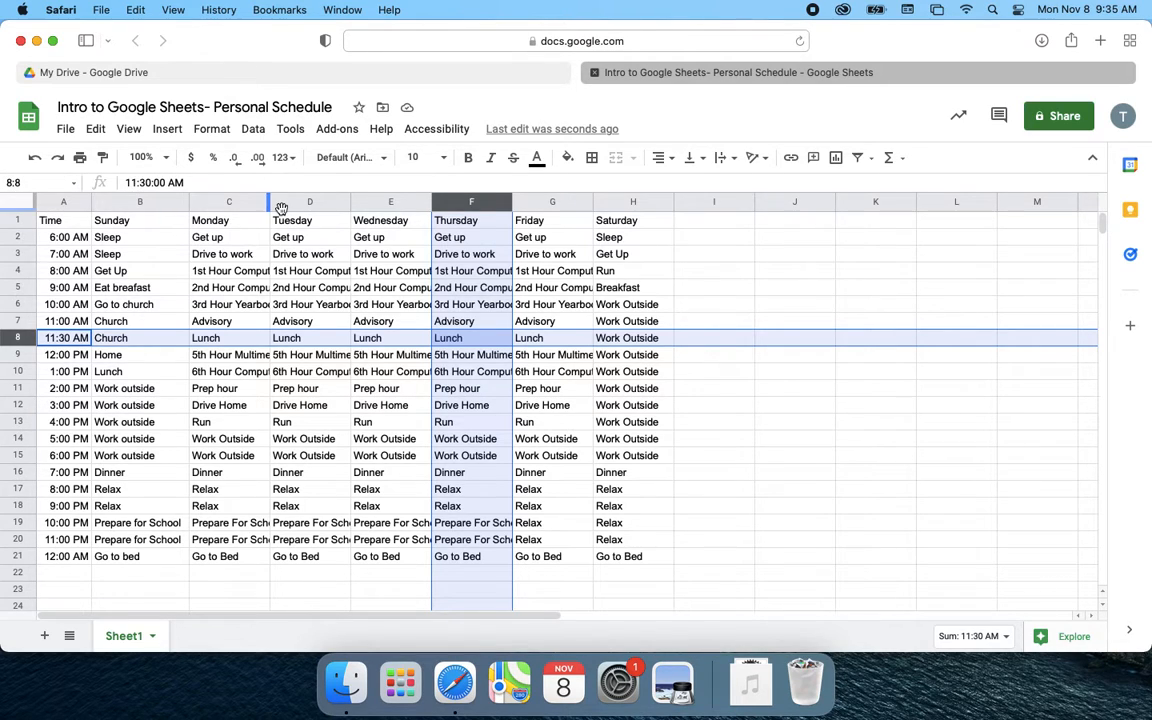
pyautogui.click(445, 338)
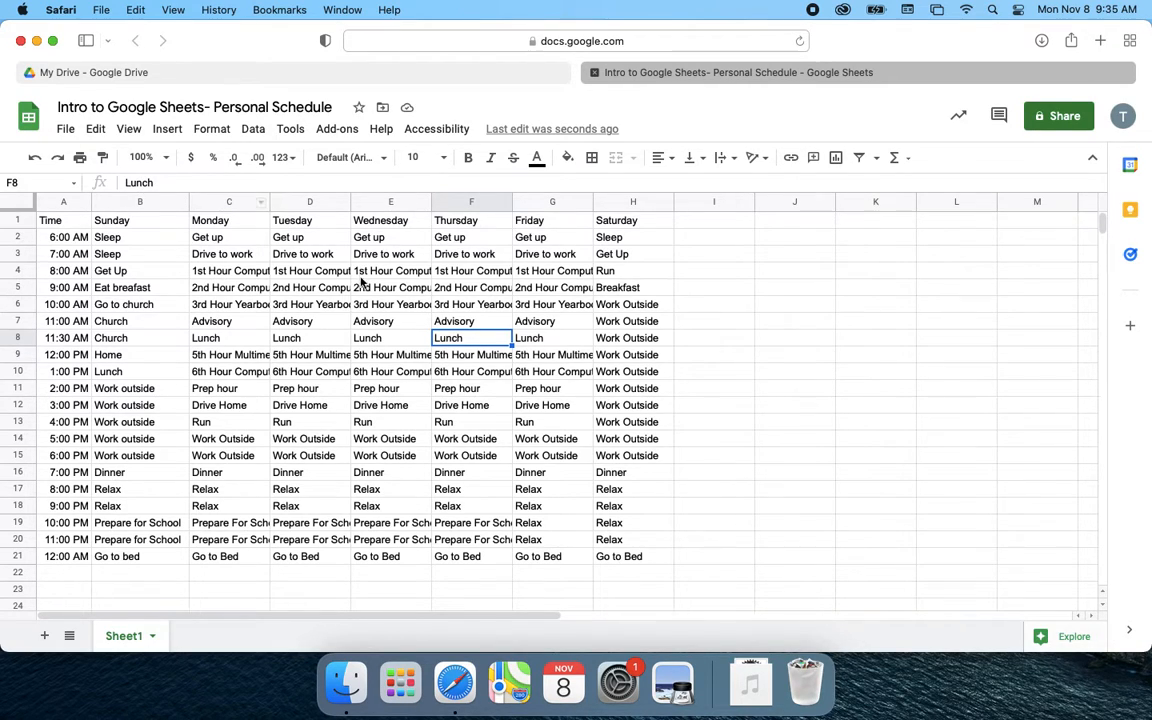
# Inspect cells E5, A3 and C4 and the first two time entries in A2:A3.
pyautogui.click(395, 289)
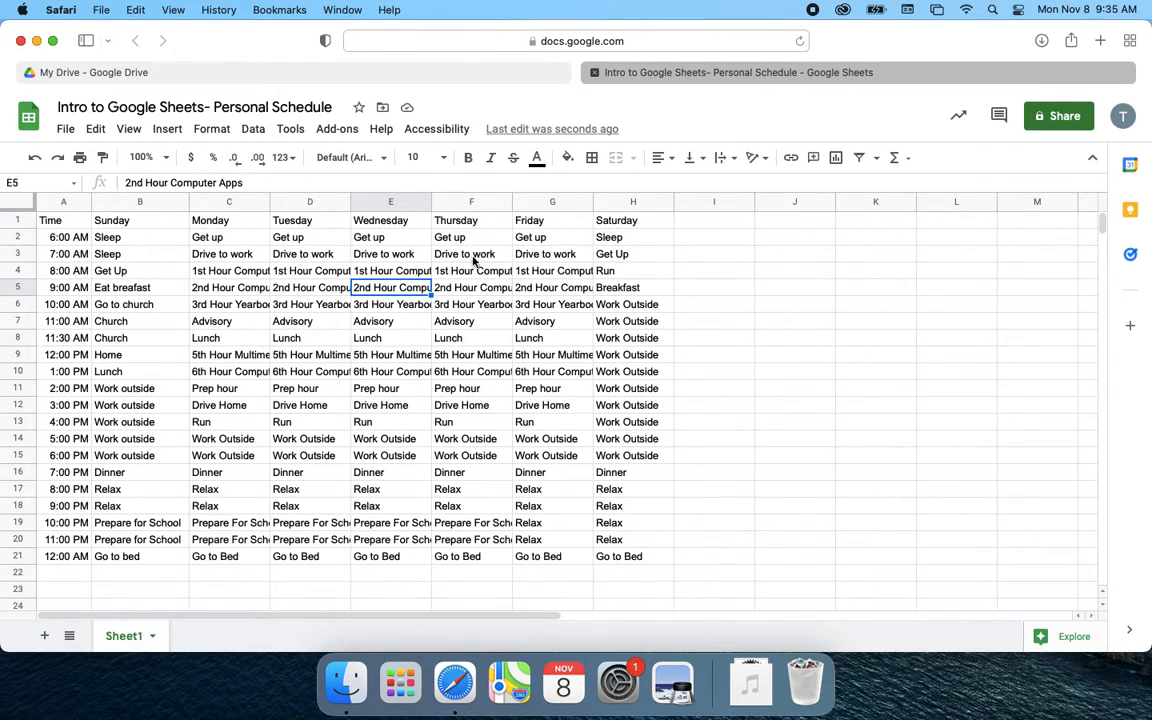
pyautogui.click(86, 255)
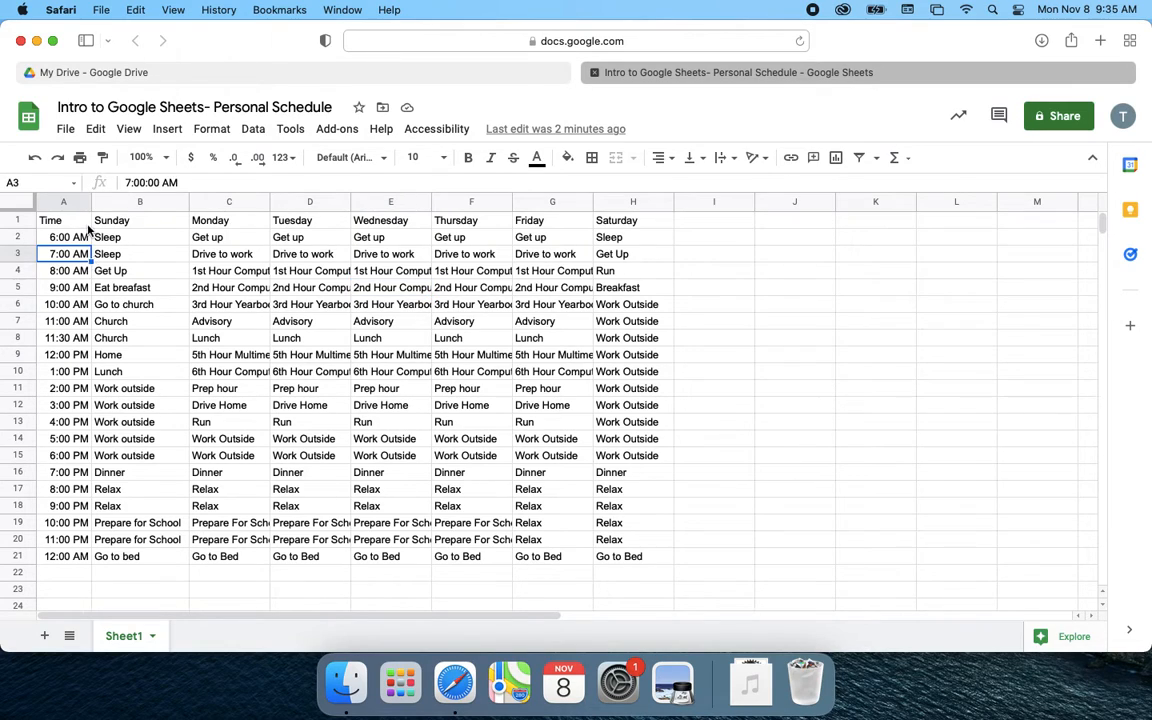
pyautogui.moveTo(80, 238); pyautogui.dragTo(83, 254)
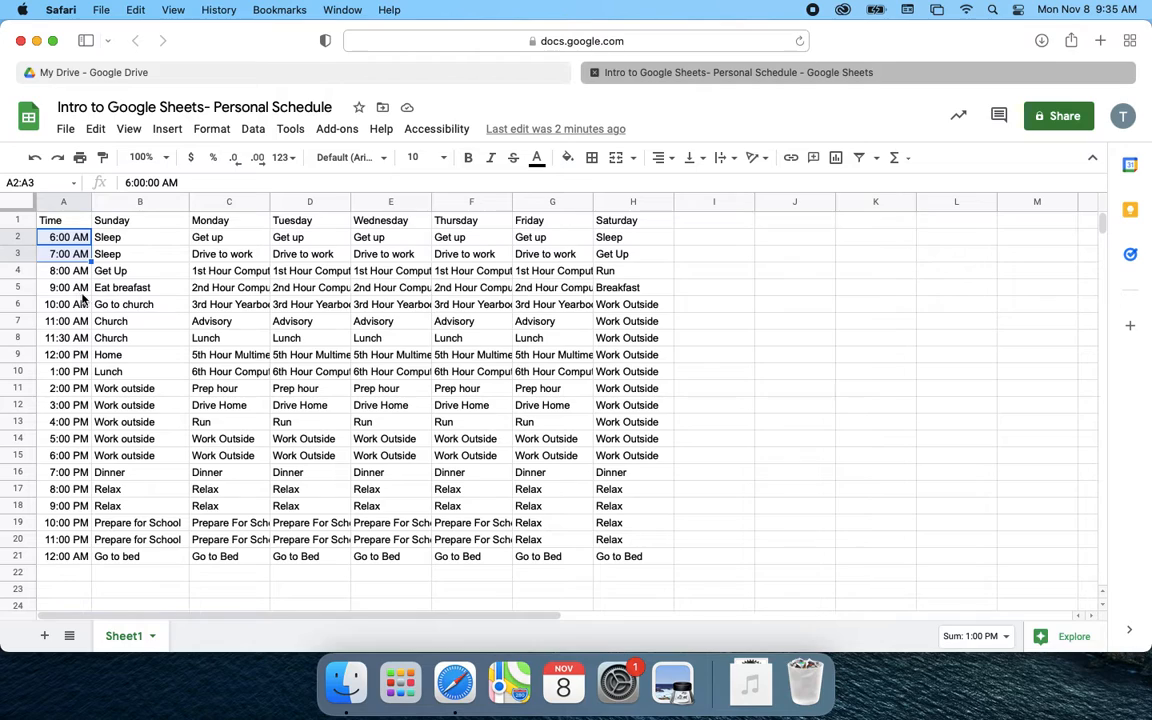
pyautogui.click(216, 274)
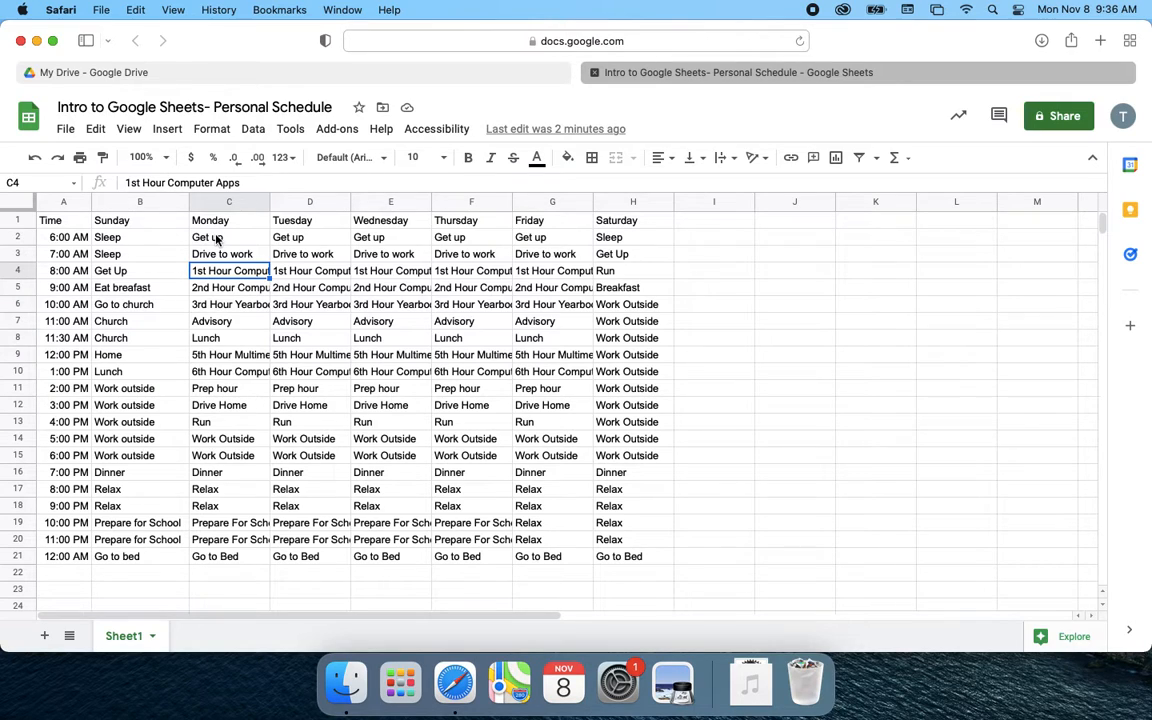
# Fill the Monday schedule C2:C21 across through Friday, and fill "Work outside" from B11 down to B15.
pyautogui.moveTo(216, 238); pyautogui.dragTo(220, 557)
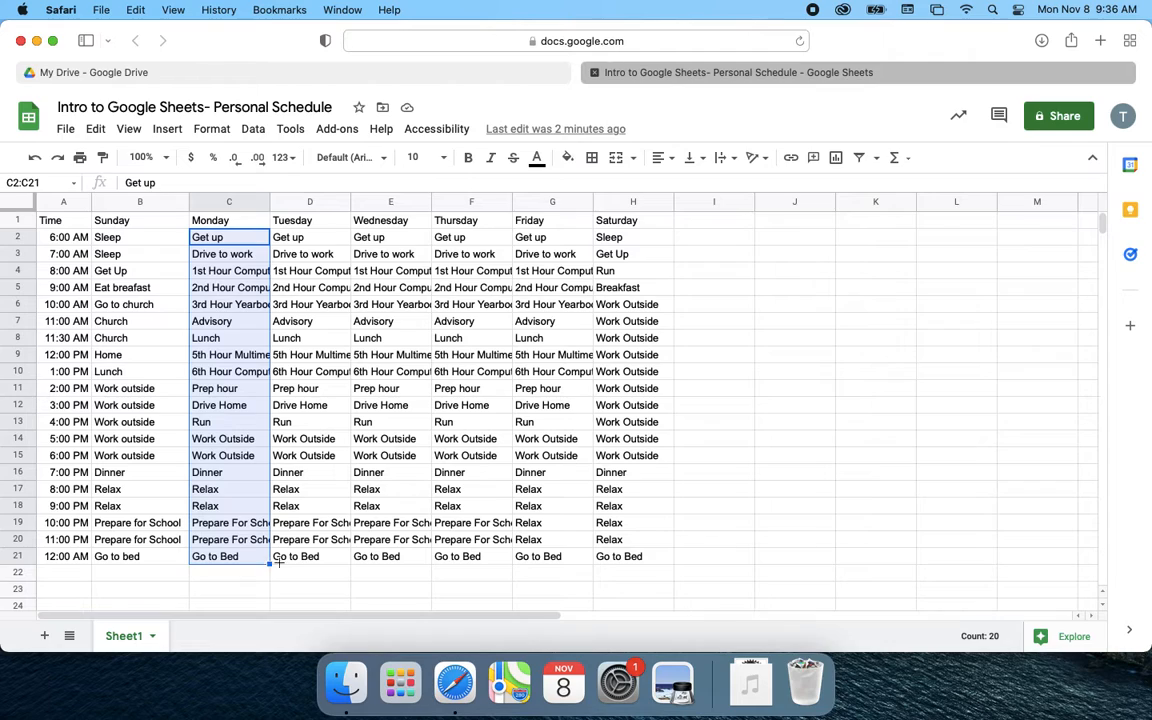
pyautogui.moveTo(428, 553); pyautogui.dragTo(563, 557)
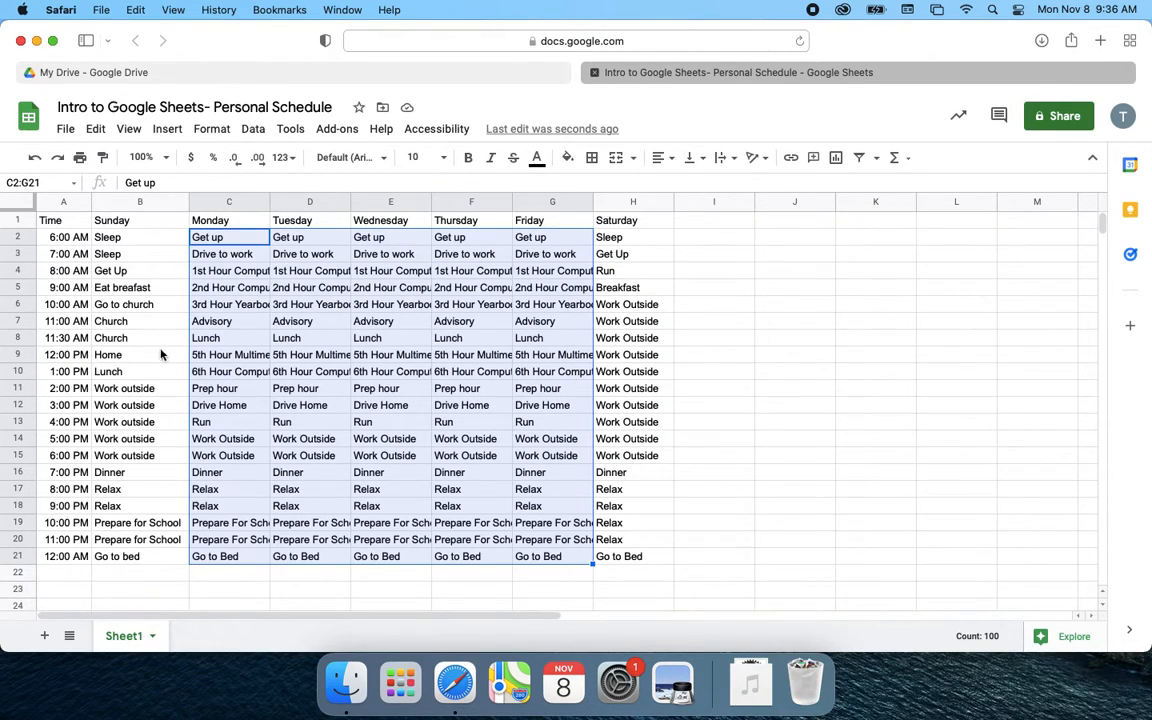
pyautogui.click(140, 388)
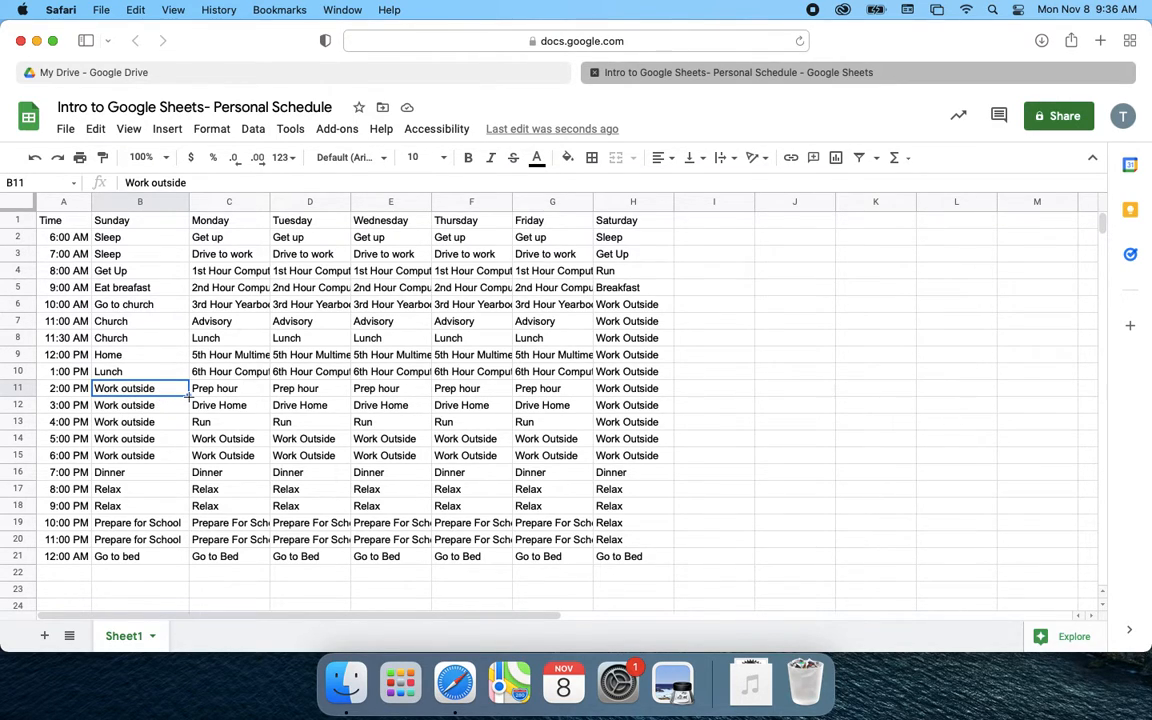
pyautogui.moveTo(181, 456); pyautogui.dragTo(181, 456)
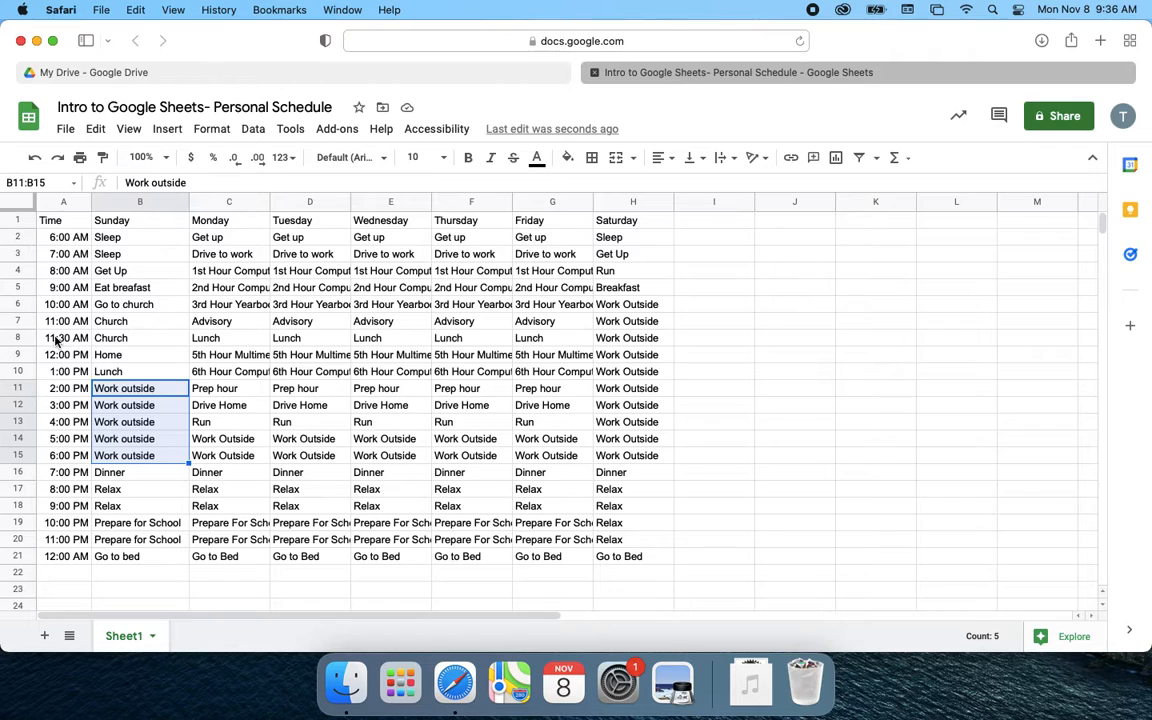
# Try inserting a blank row above row 8 and another above row 9, undoing each insertion.
pyautogui.rightClick(233, 342)
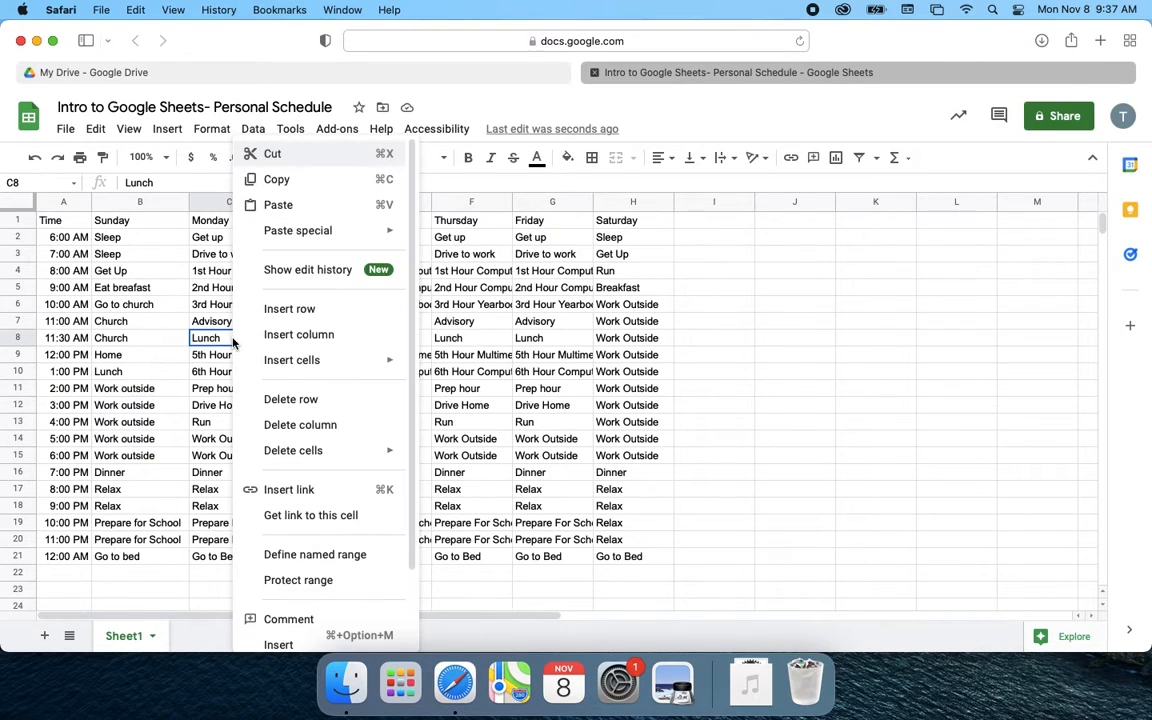
pyautogui.click(281, 317)
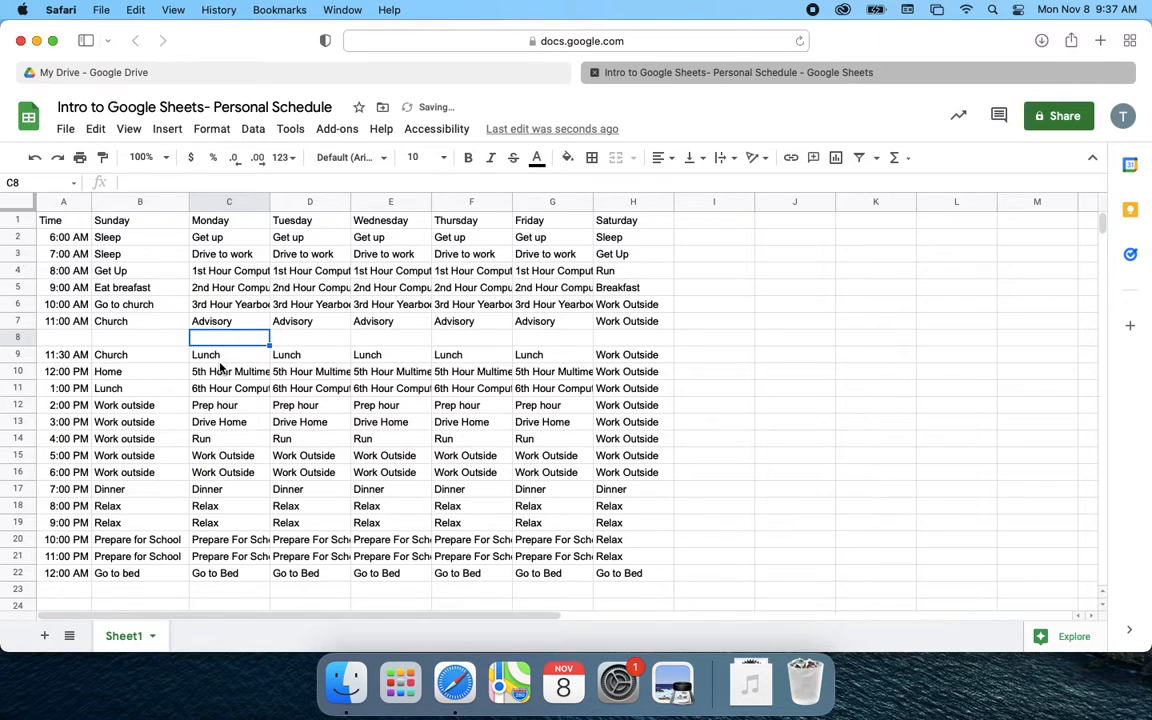
pyautogui.press('super+z')
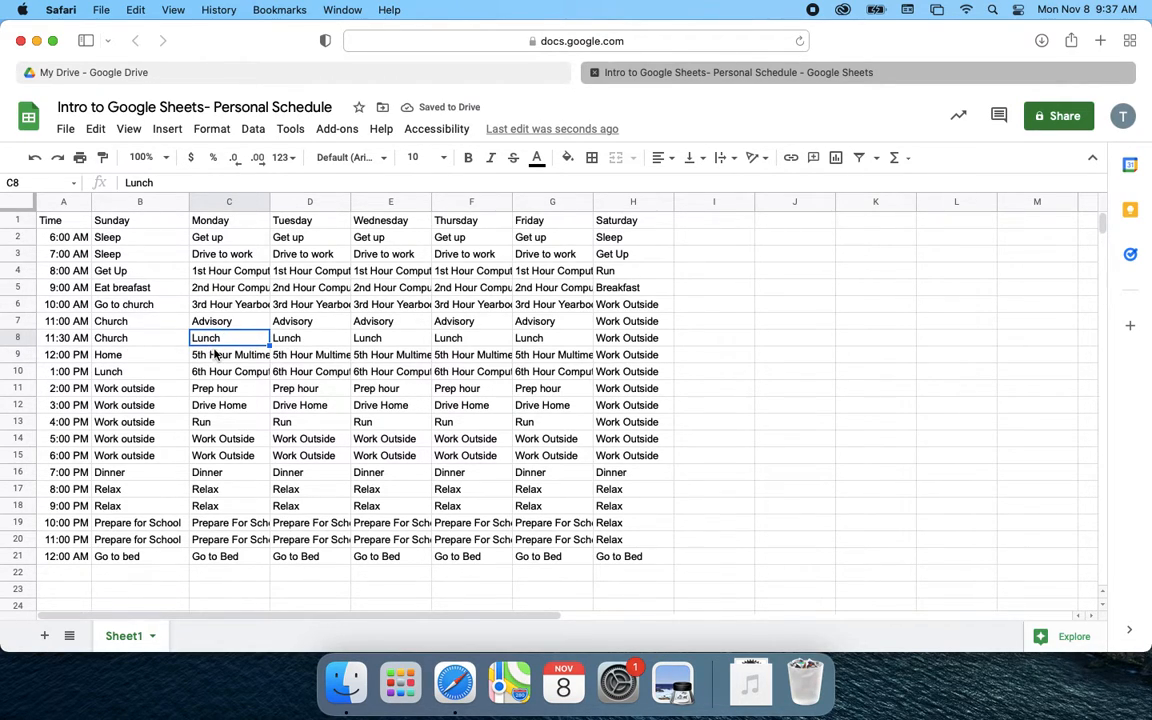
pyautogui.click(215, 357)
pyautogui.rightClick(215, 357)
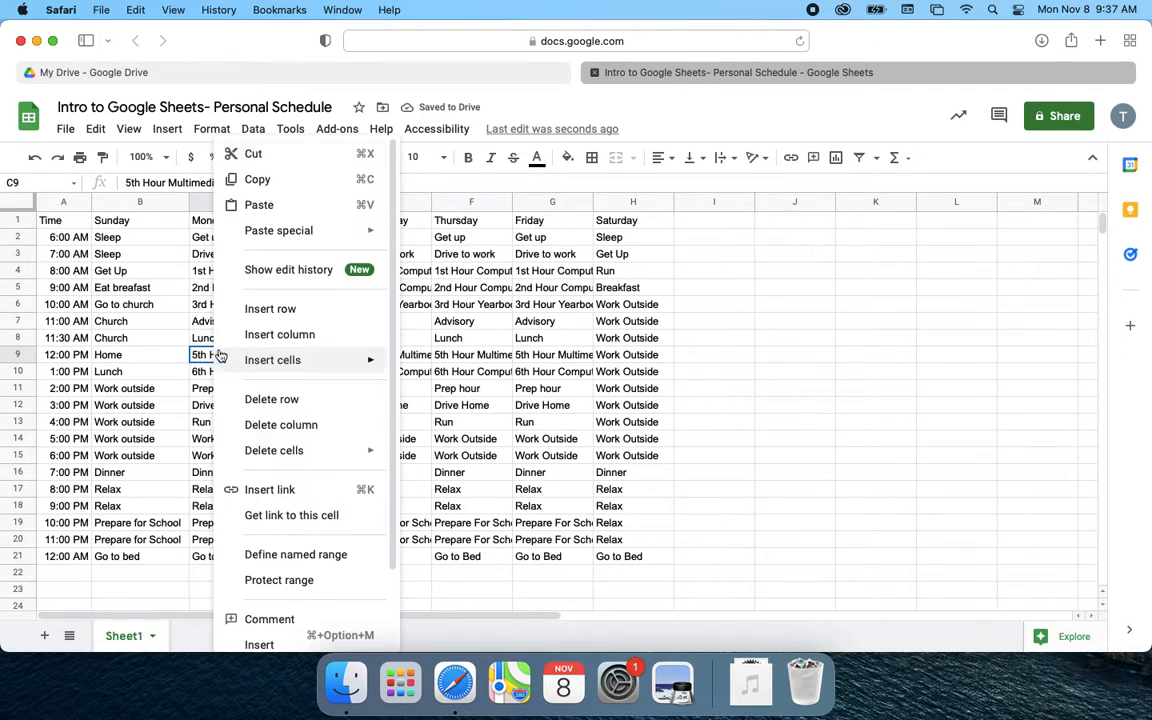
pyautogui.click(275, 310)
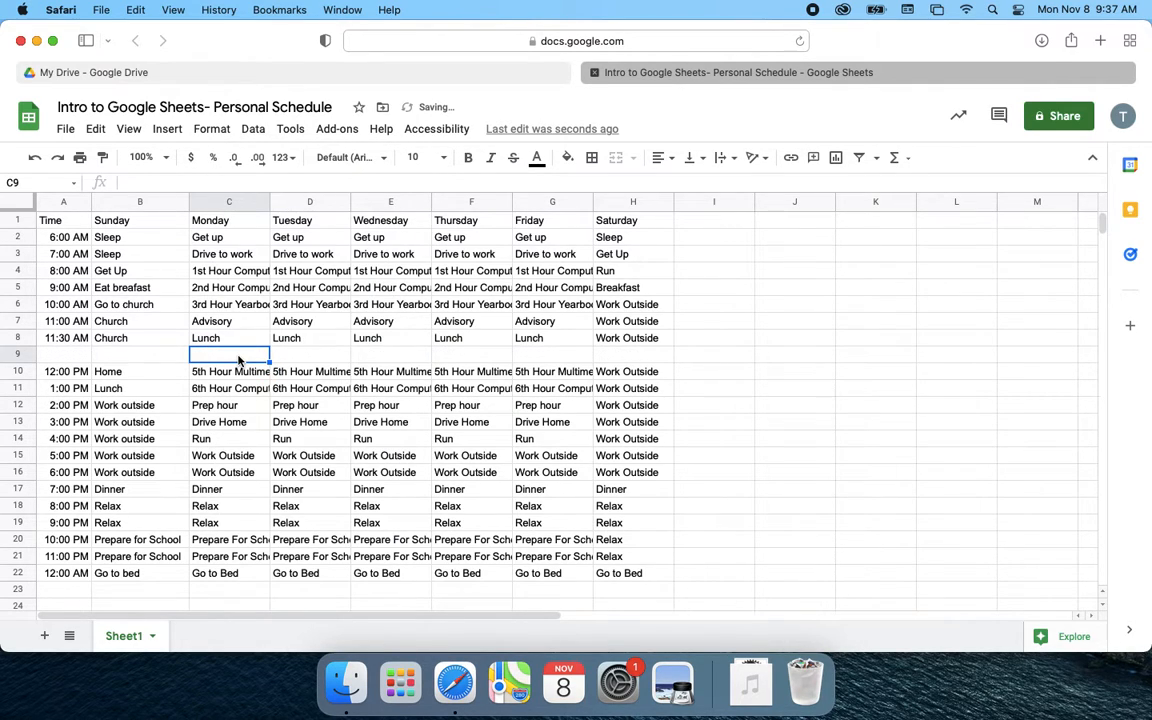
pyautogui.press('super+z')
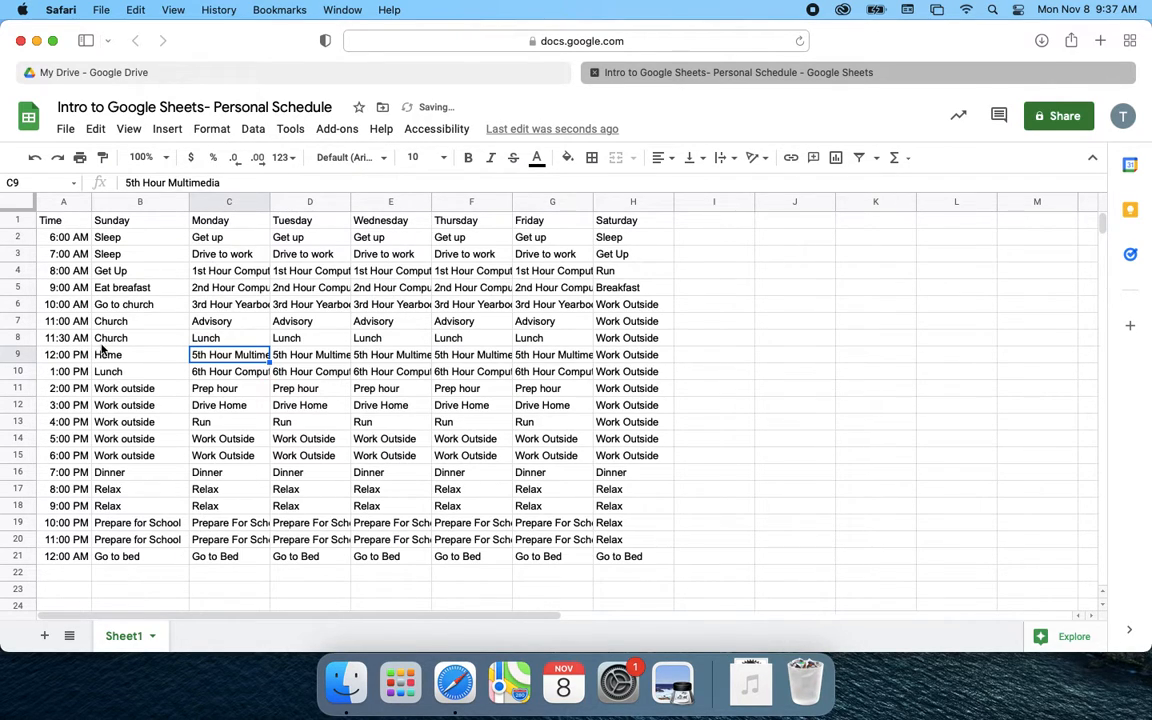
# View the row options for row 7, including inserting a row above or below.
pyautogui.click(17, 322)
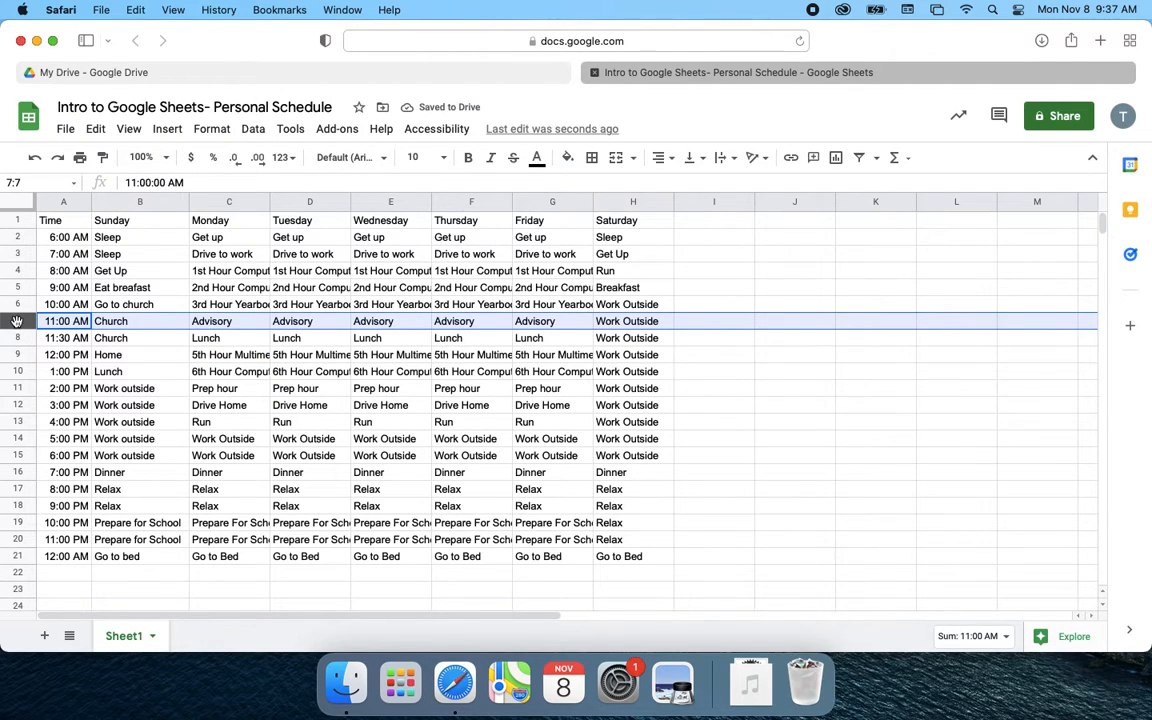
pyautogui.rightClick(17, 321)
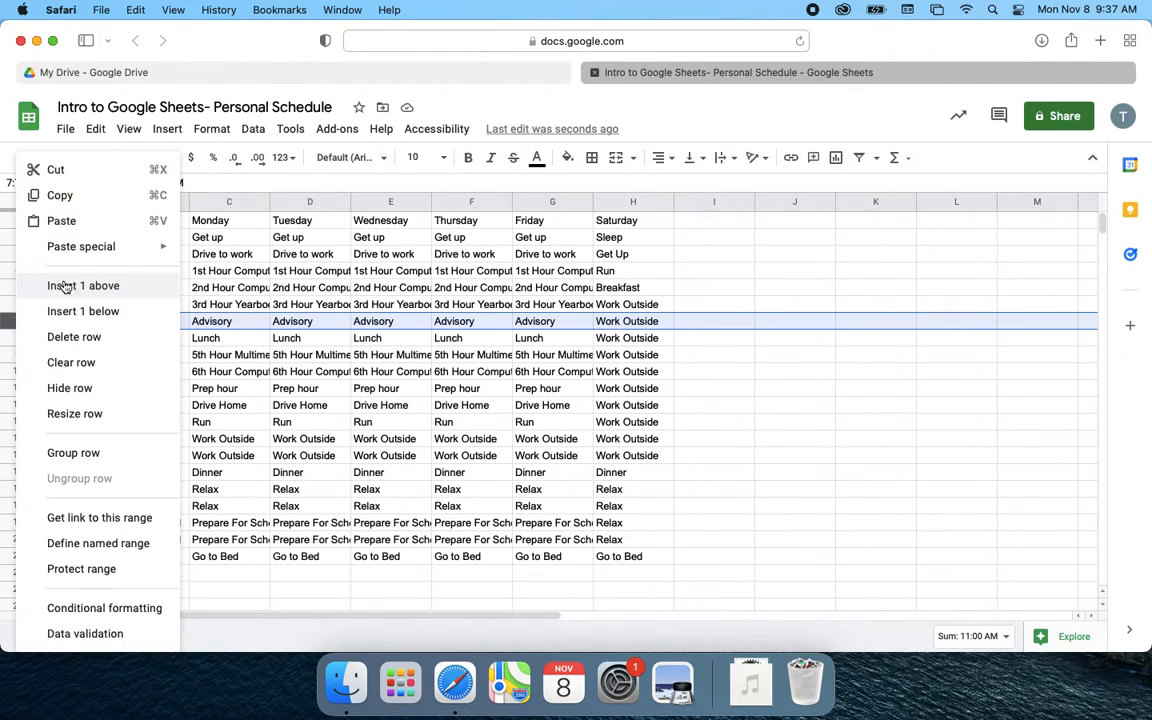
pyautogui.click(8, 320)
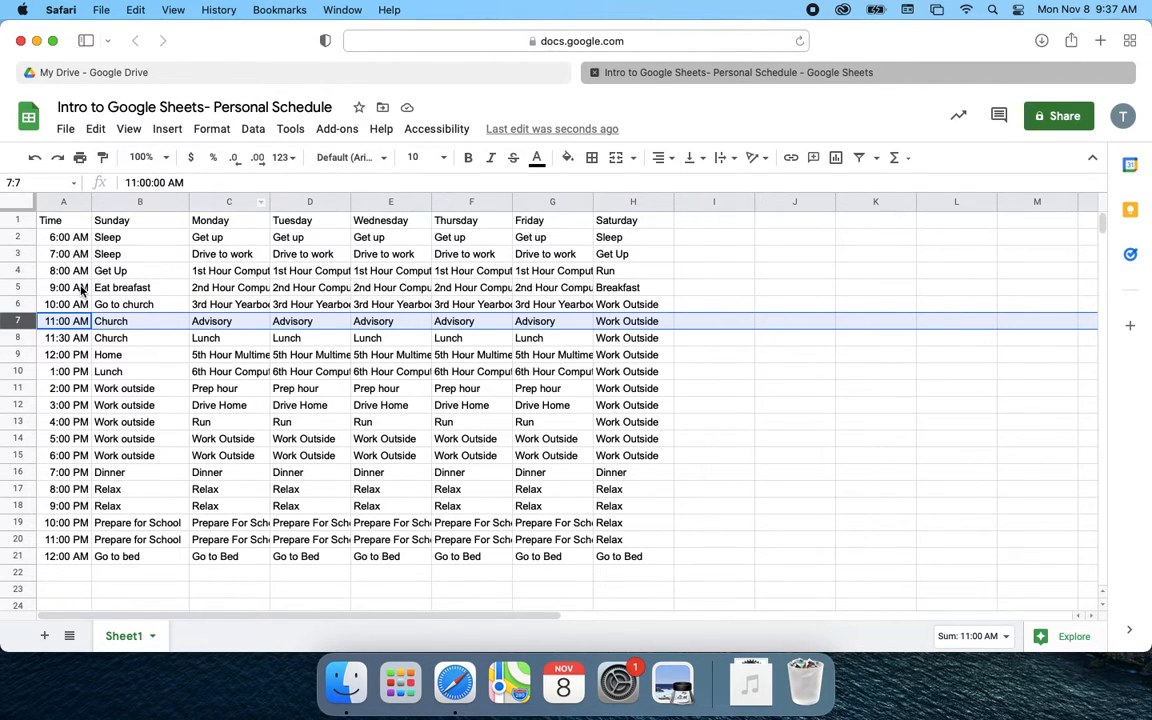
# Make the header row A1:H1 bold and italic, trying strikethrough on it and removing it again.
pyautogui.click(54, 222)
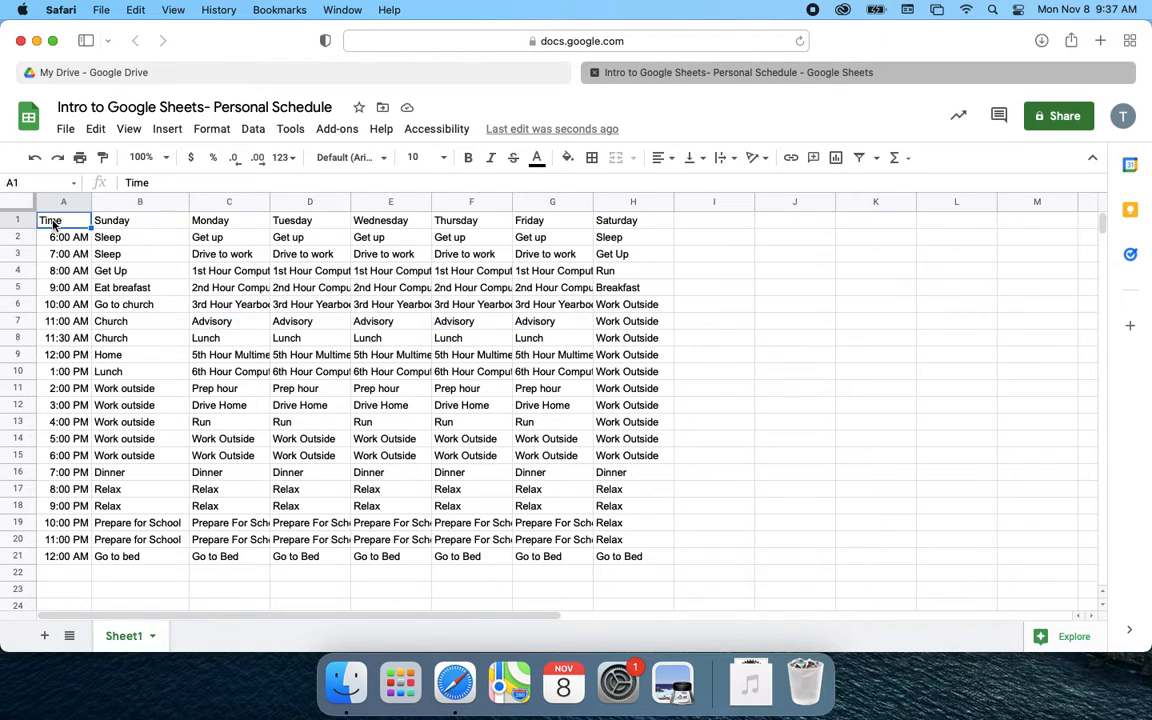
pyautogui.moveTo(54, 222); pyautogui.dragTo(228, 237)
pyautogui.moveTo(395, 221); pyautogui.dragTo(625, 222)
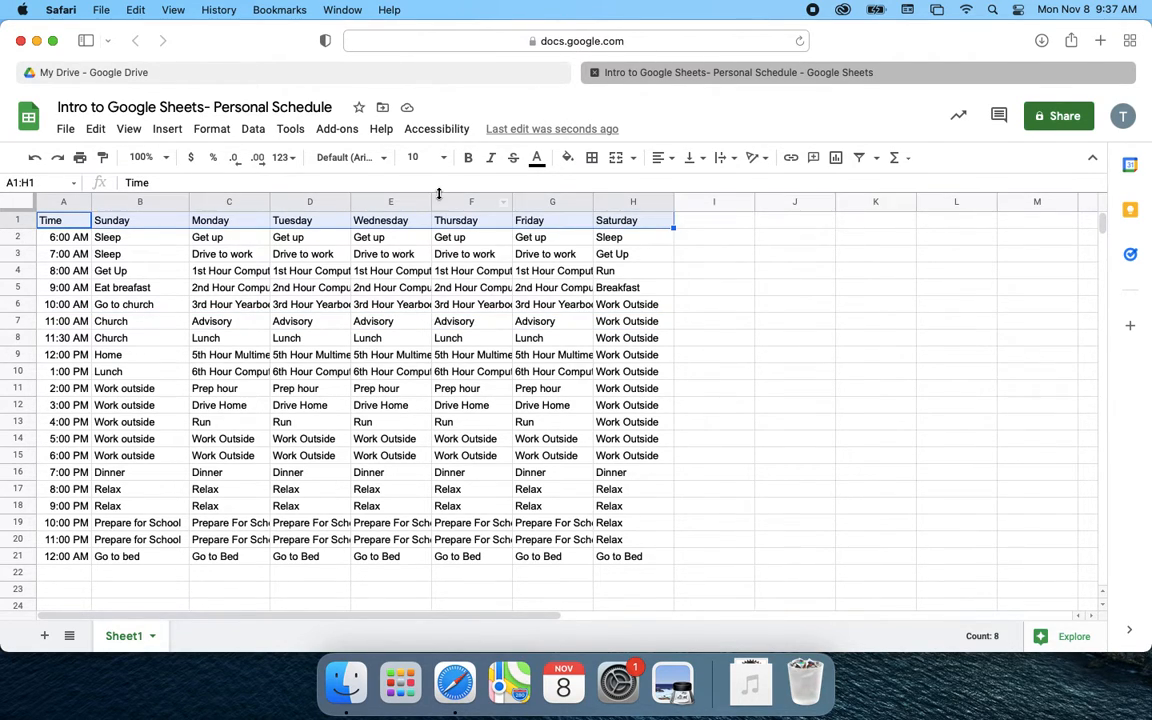
pyautogui.click(355, 157)
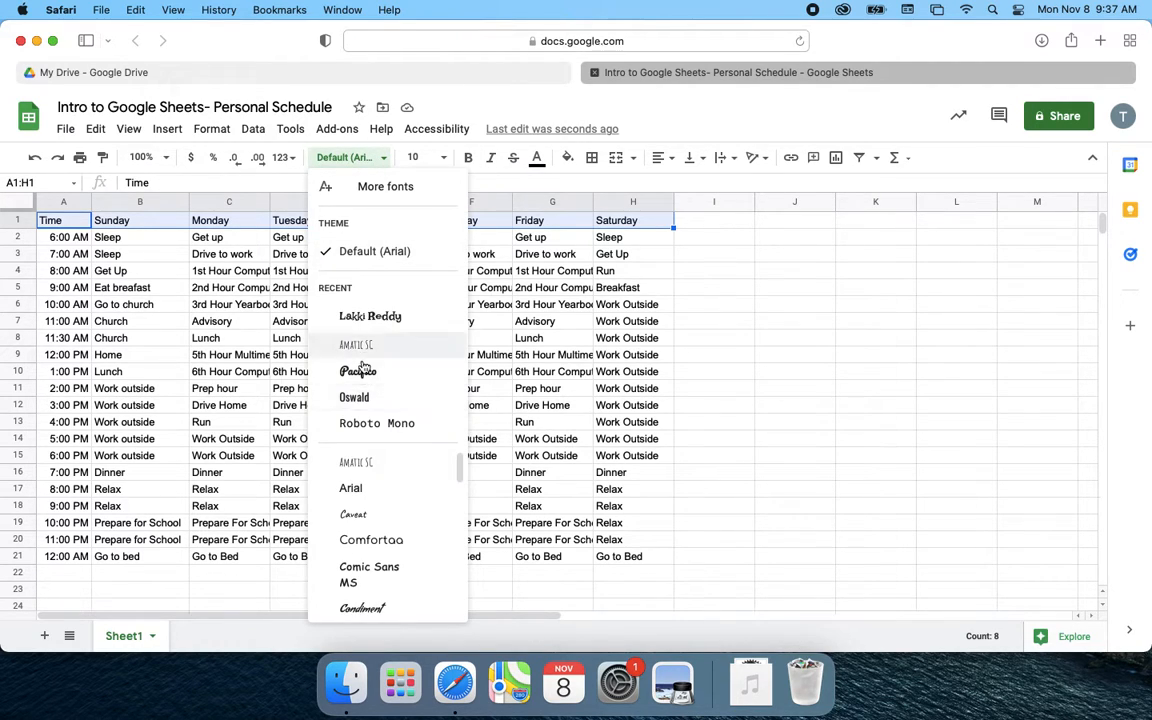
pyautogui.click(376, 160)
pyautogui.click(447, 159)
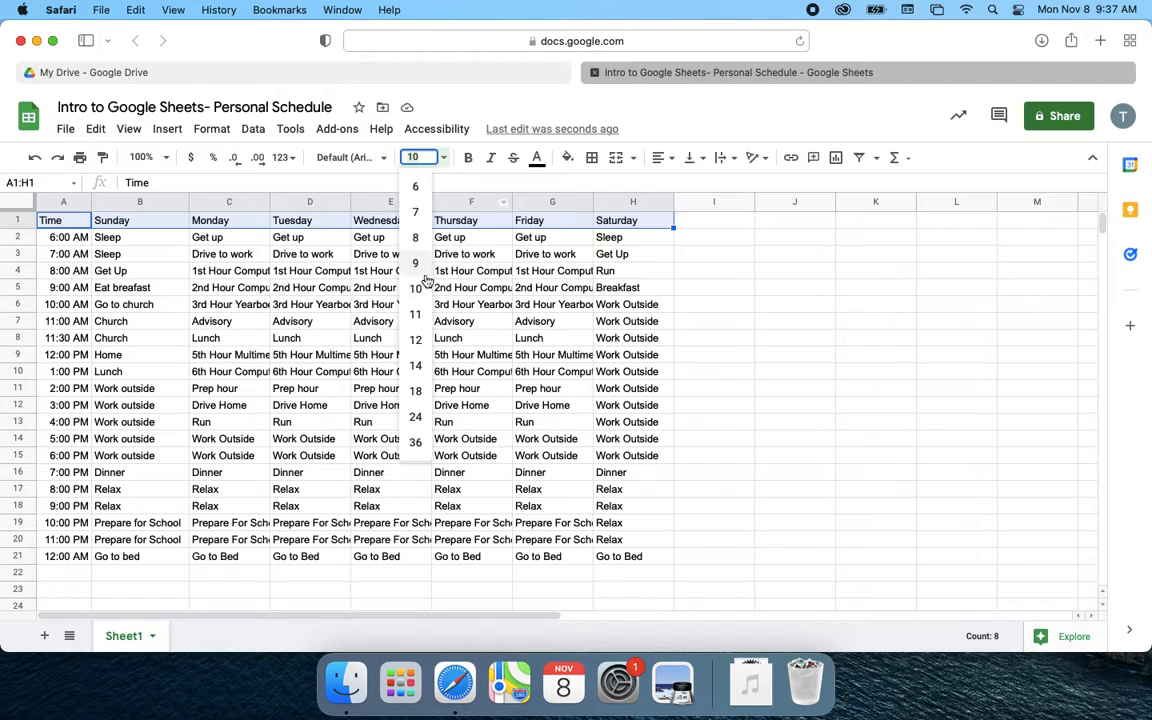
pyautogui.click(445, 160)
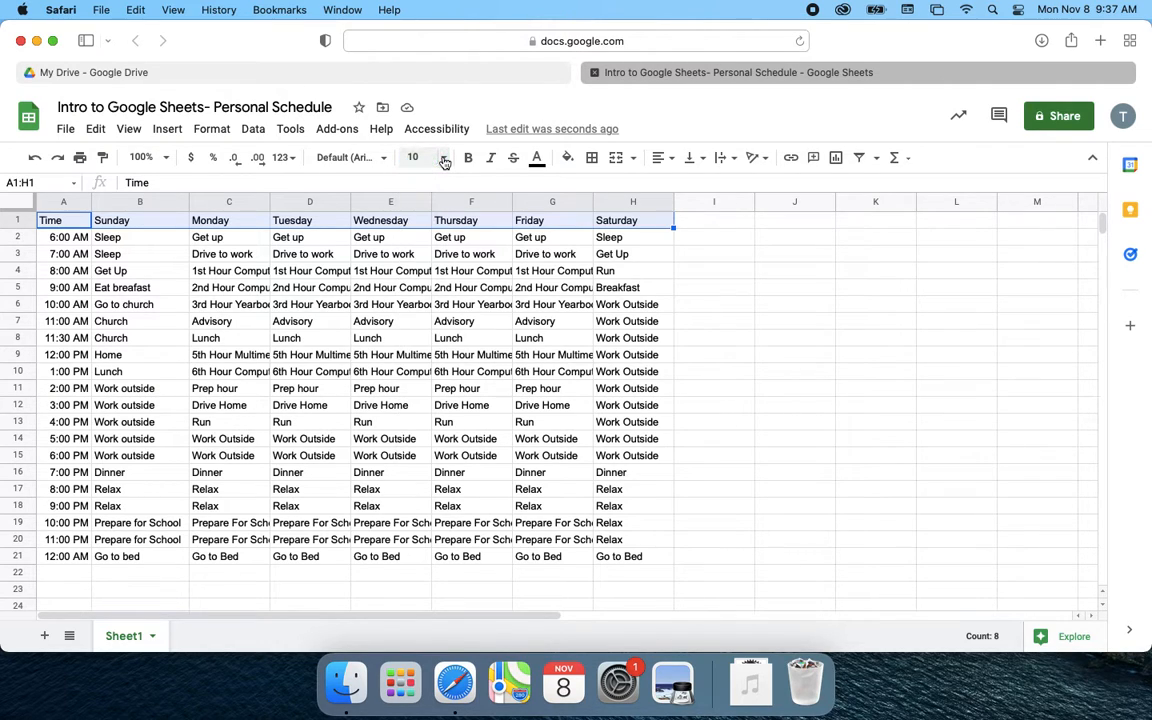
pyautogui.click(468, 157)
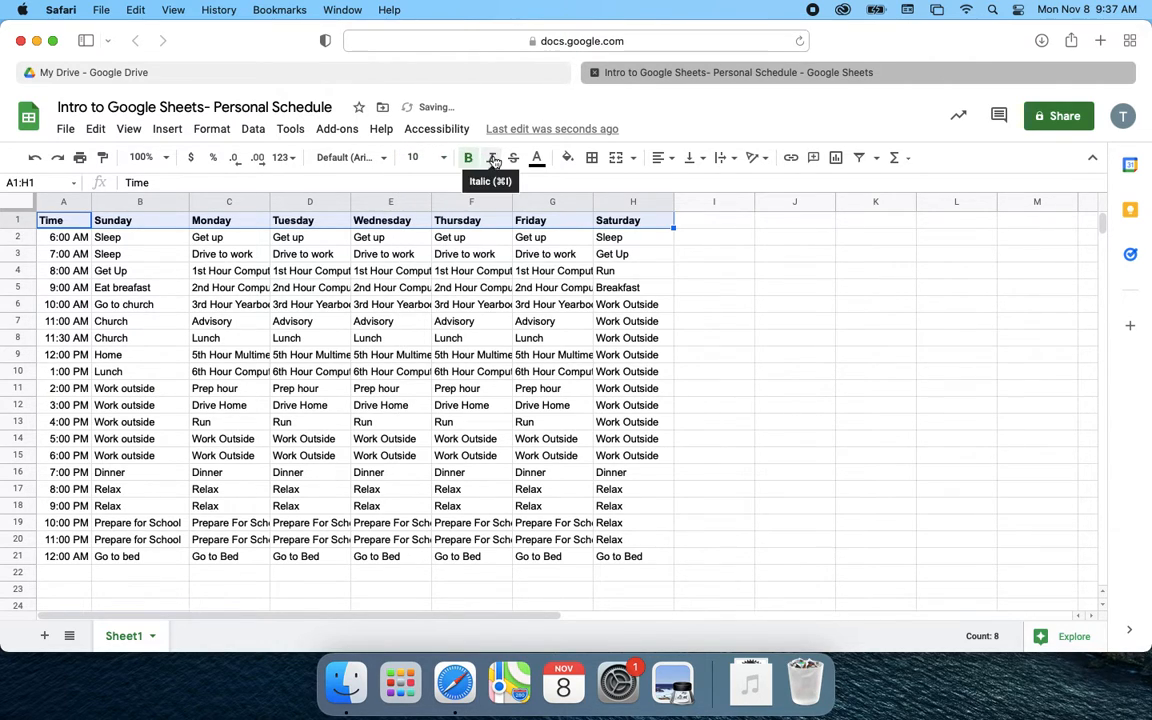
pyautogui.click(494, 161)
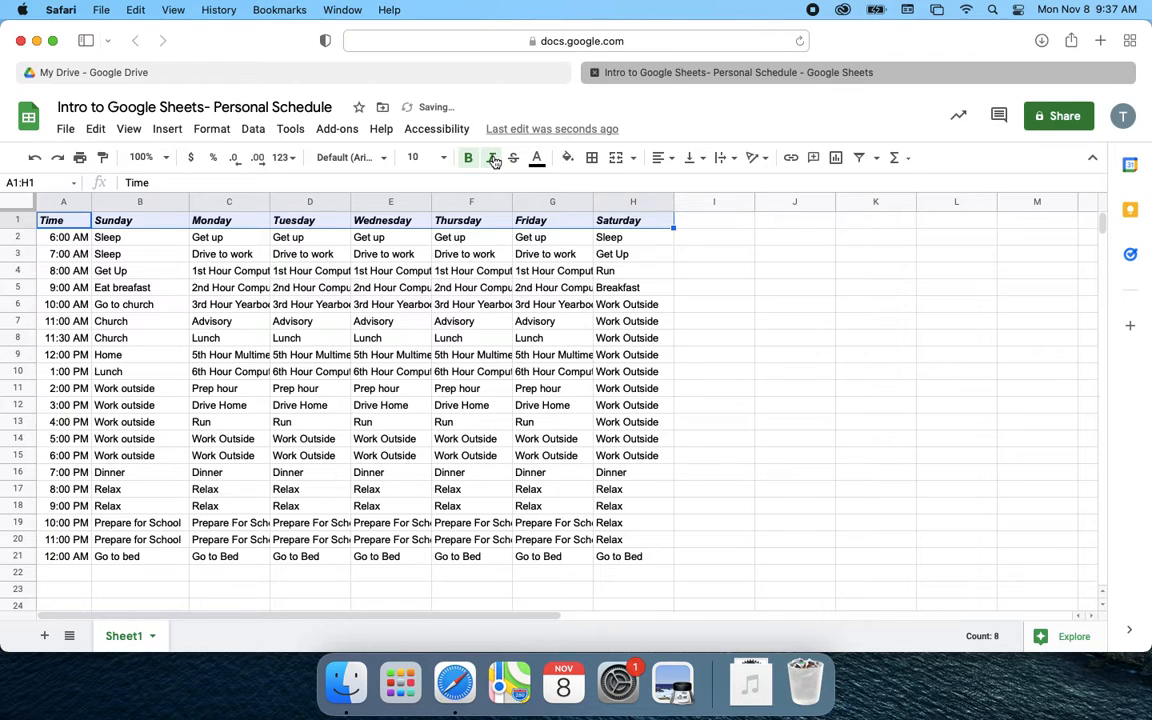
pyautogui.click(515, 158)
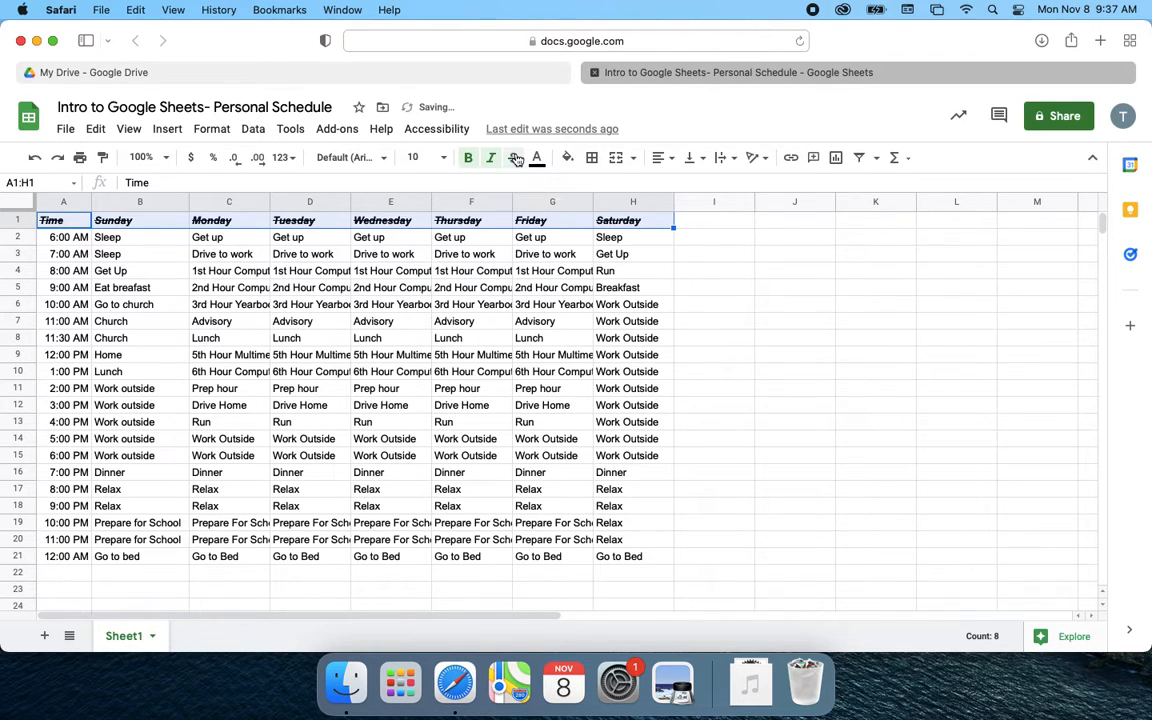
pyautogui.click(516, 160)
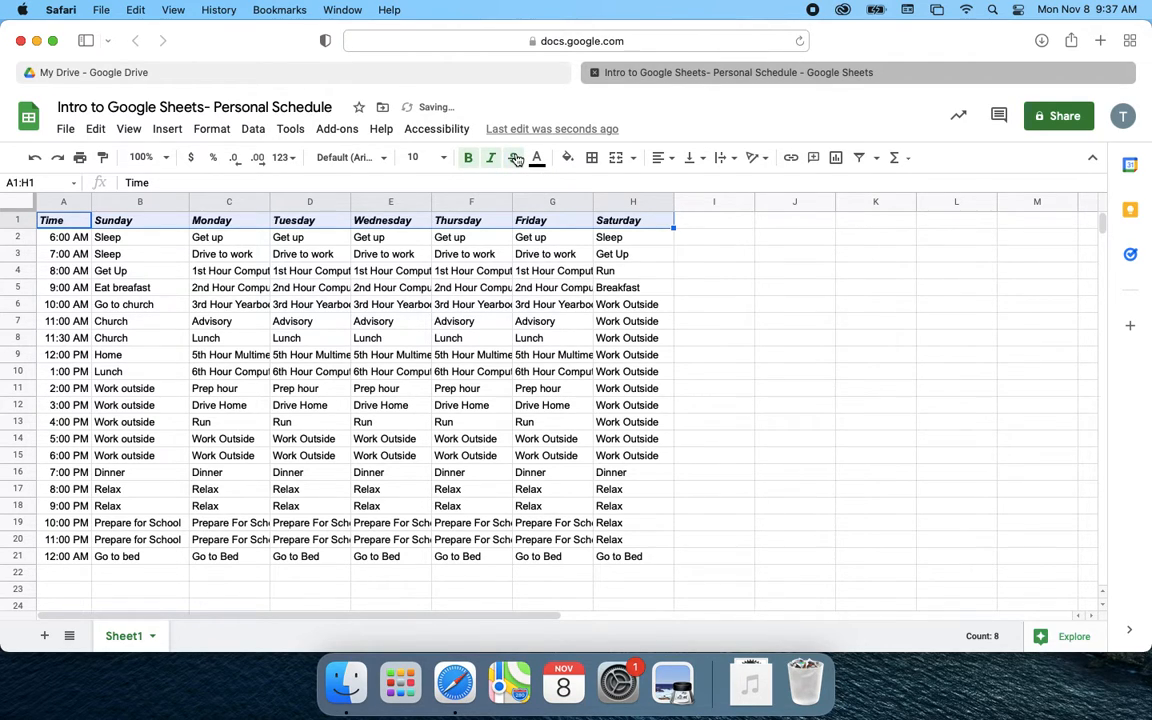
# Fill the header row A1:H1 with the standard blue colour.
pyautogui.click(568, 160)
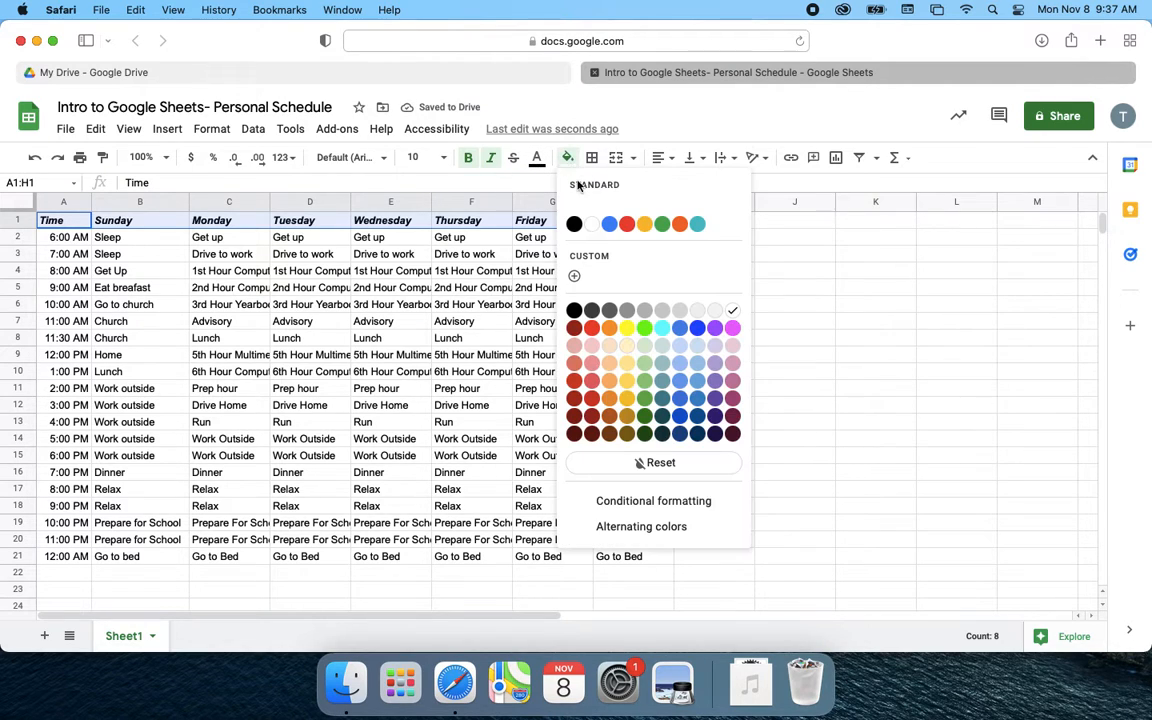
pyautogui.click(610, 225)
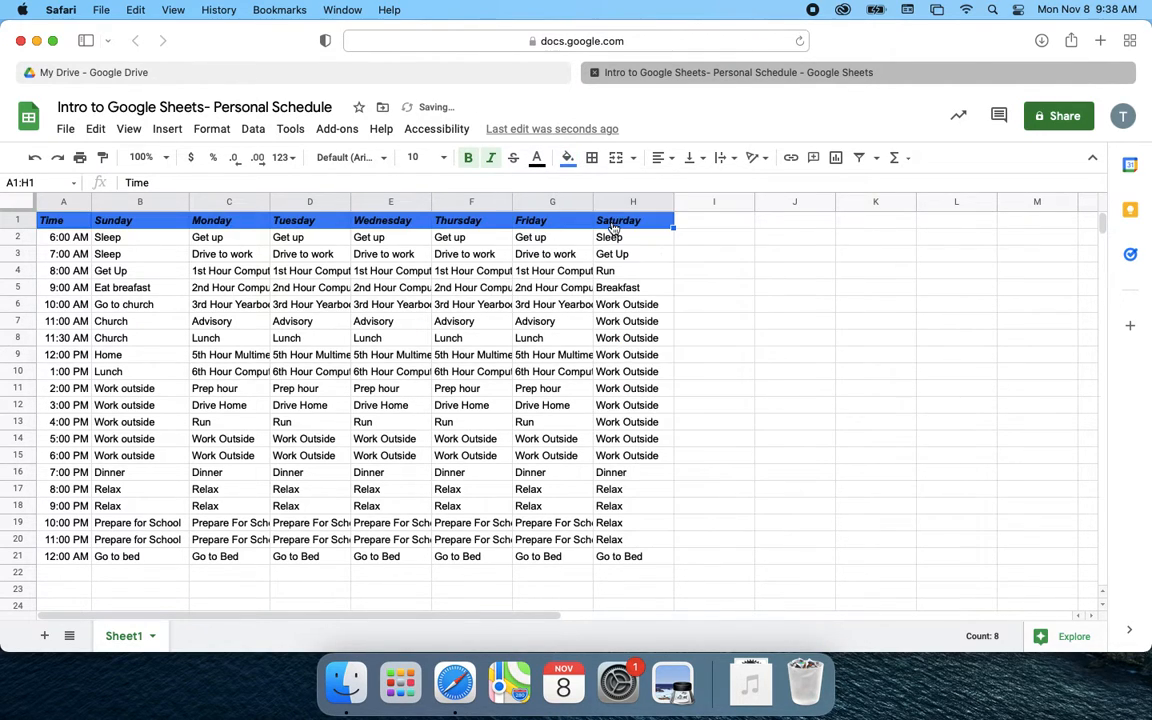
# Set the text colour of the header row A1:H1 to white.
pyautogui.click(538, 167)
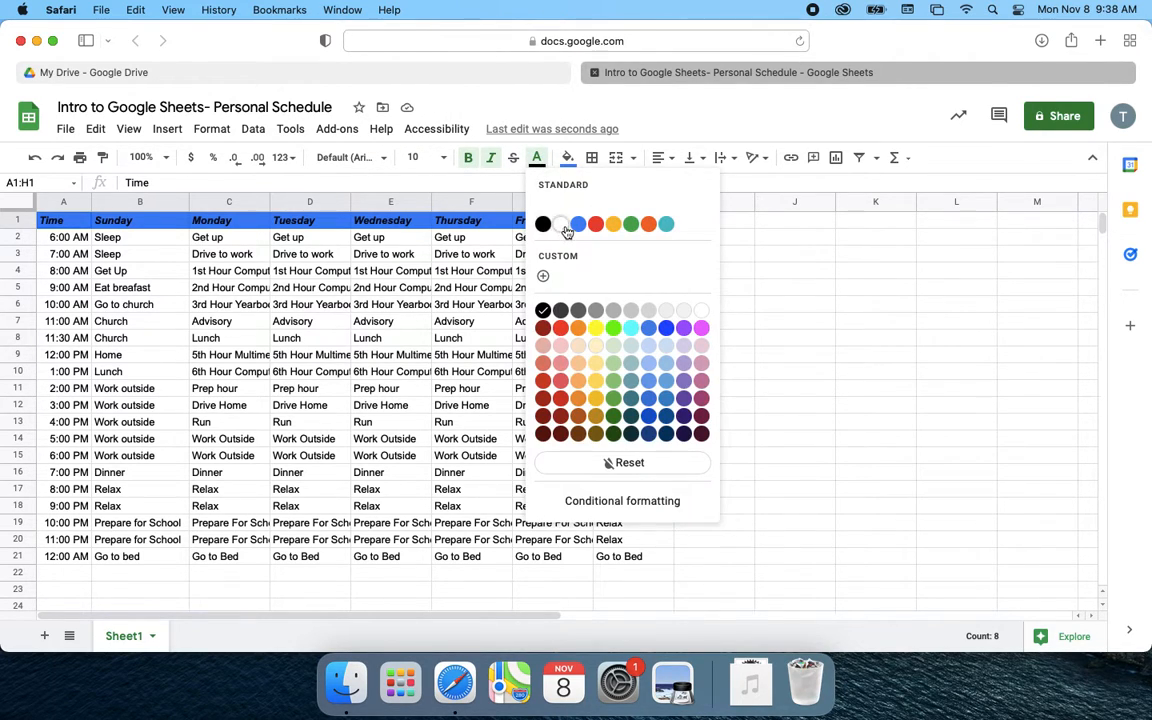
pyautogui.click(511, 214)
# Format the times in A2:A21 as bold, italic white text on the standard blue fill.
pyautogui.moveTo(68, 237); pyautogui.dragTo(74, 560)
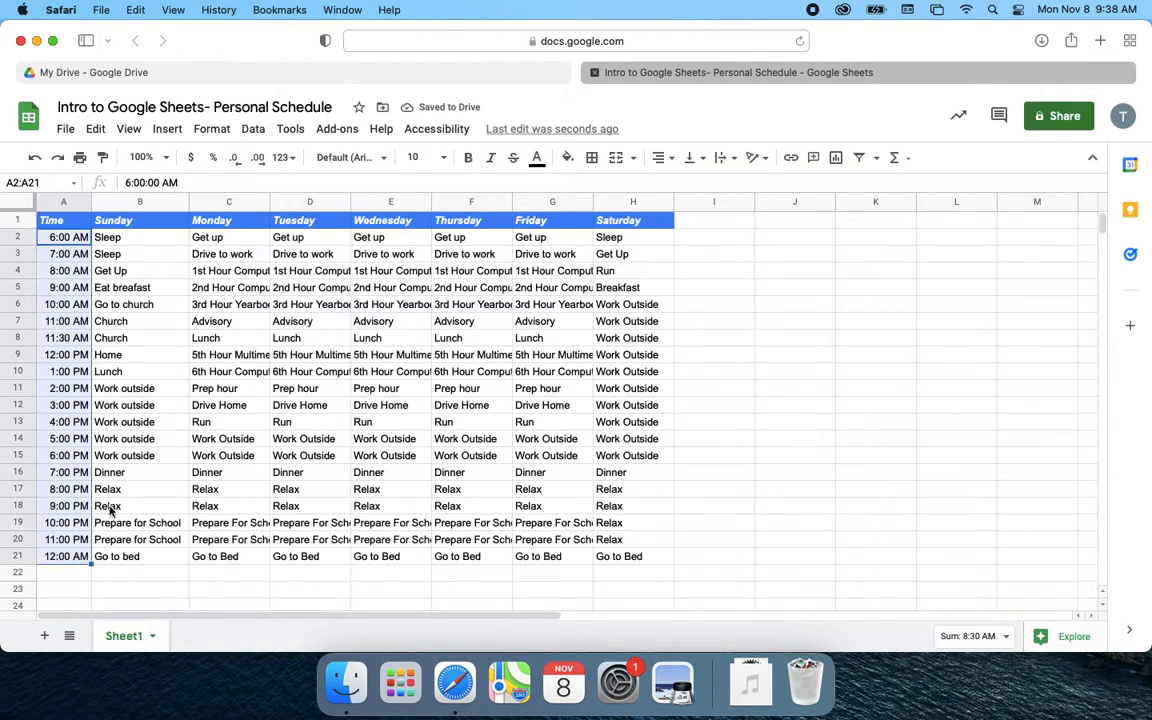
pyautogui.click(468, 158)
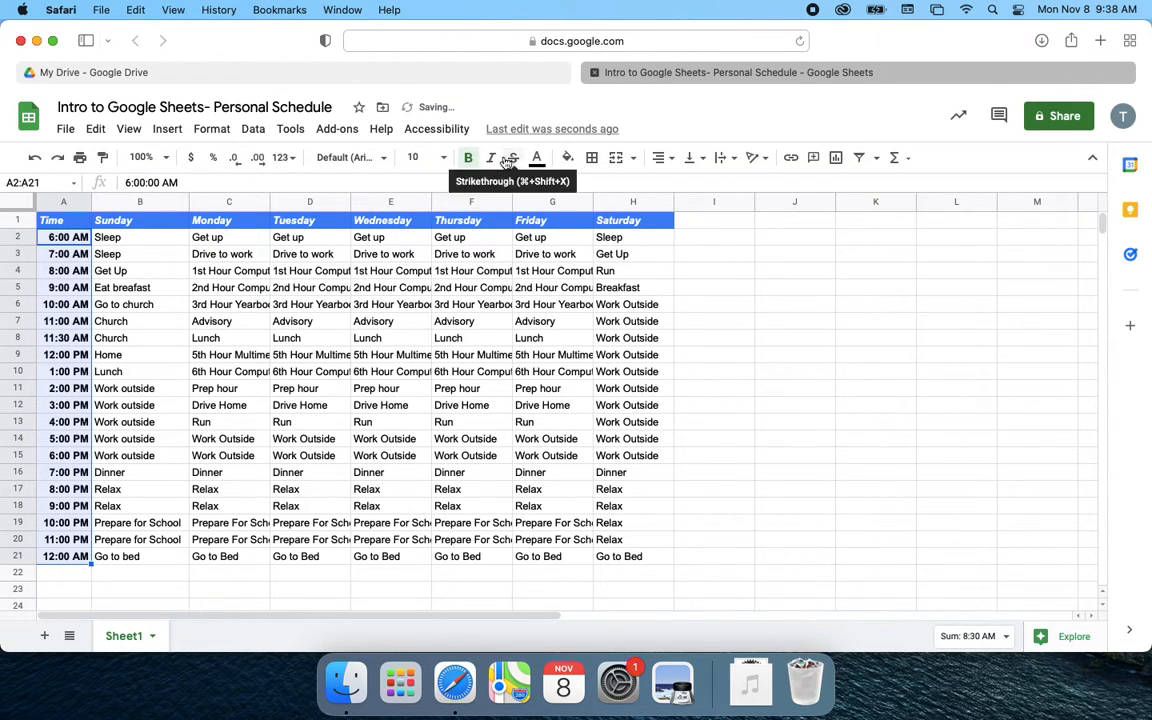
pyautogui.click(498, 158)
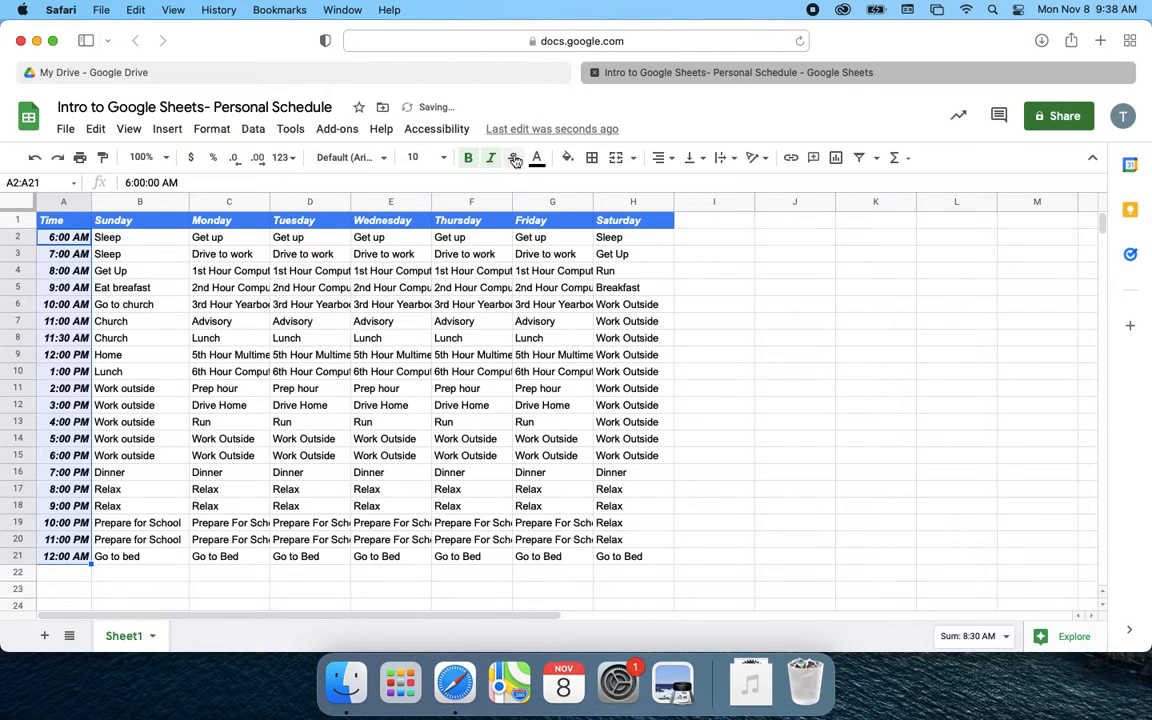
pyautogui.click(536, 158)
pyautogui.click(560, 196)
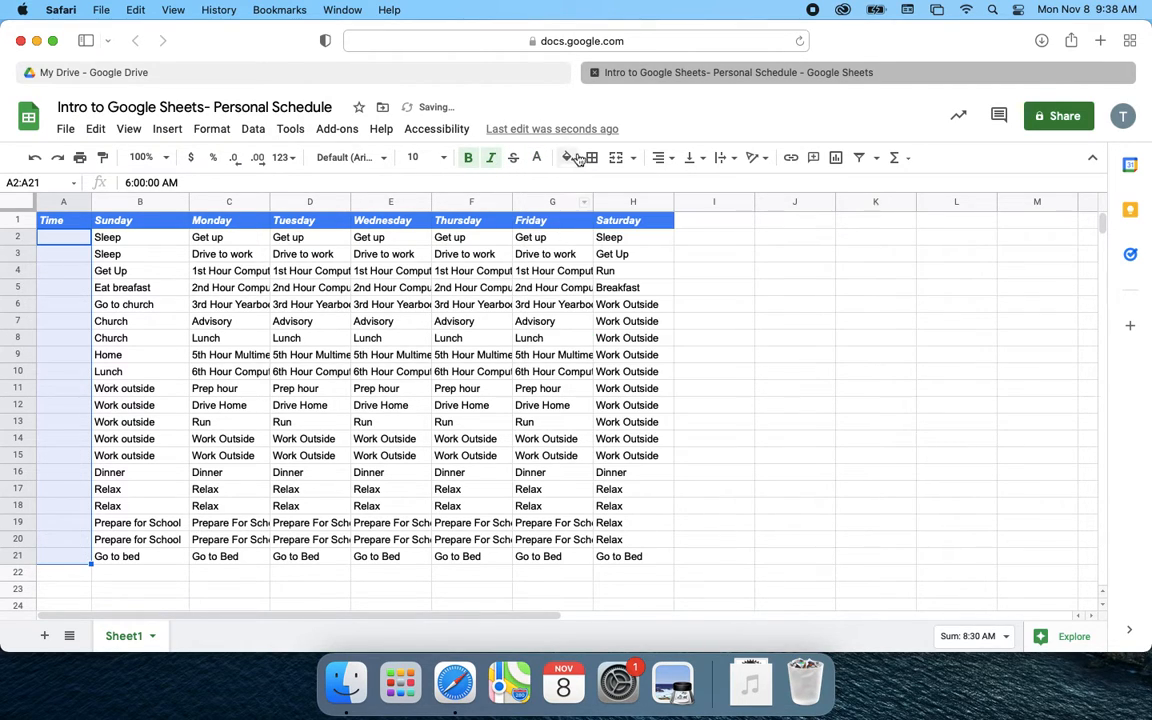
pyautogui.click(567, 158)
pyautogui.click(610, 224)
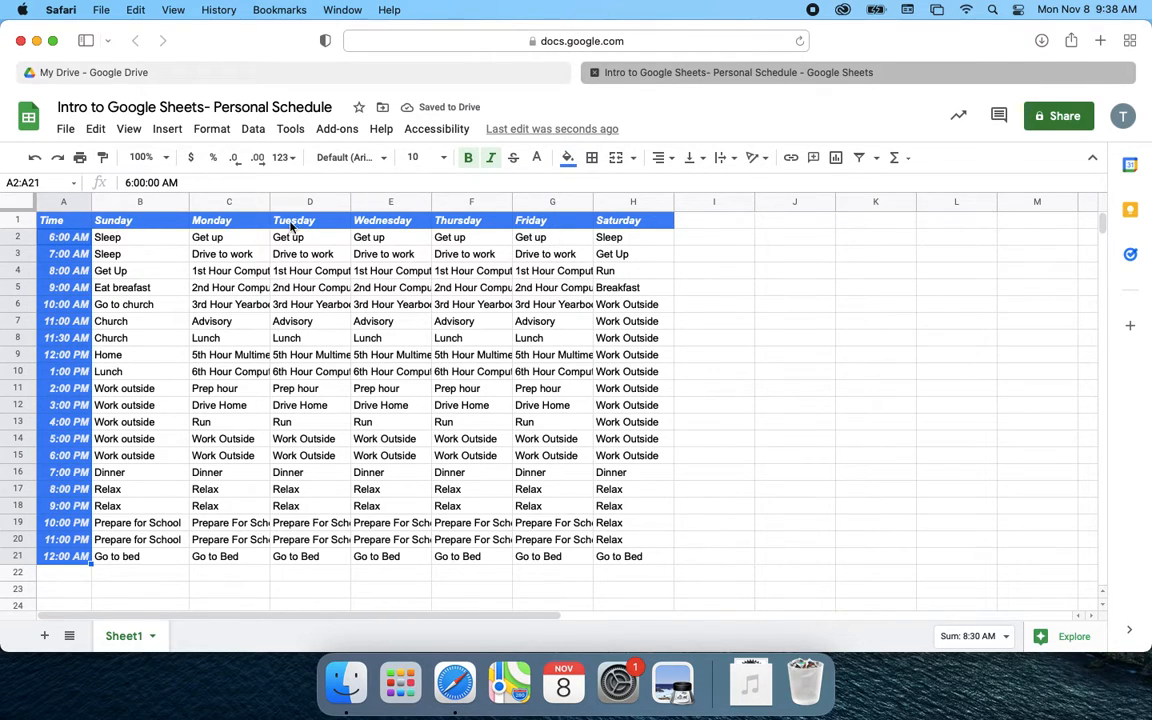
# Change the font of the Monday to Friday 1st Hour and 2nd Hour cells, C4:G4 and C5:G5, to Pacifico.
pyautogui.click(261, 260)
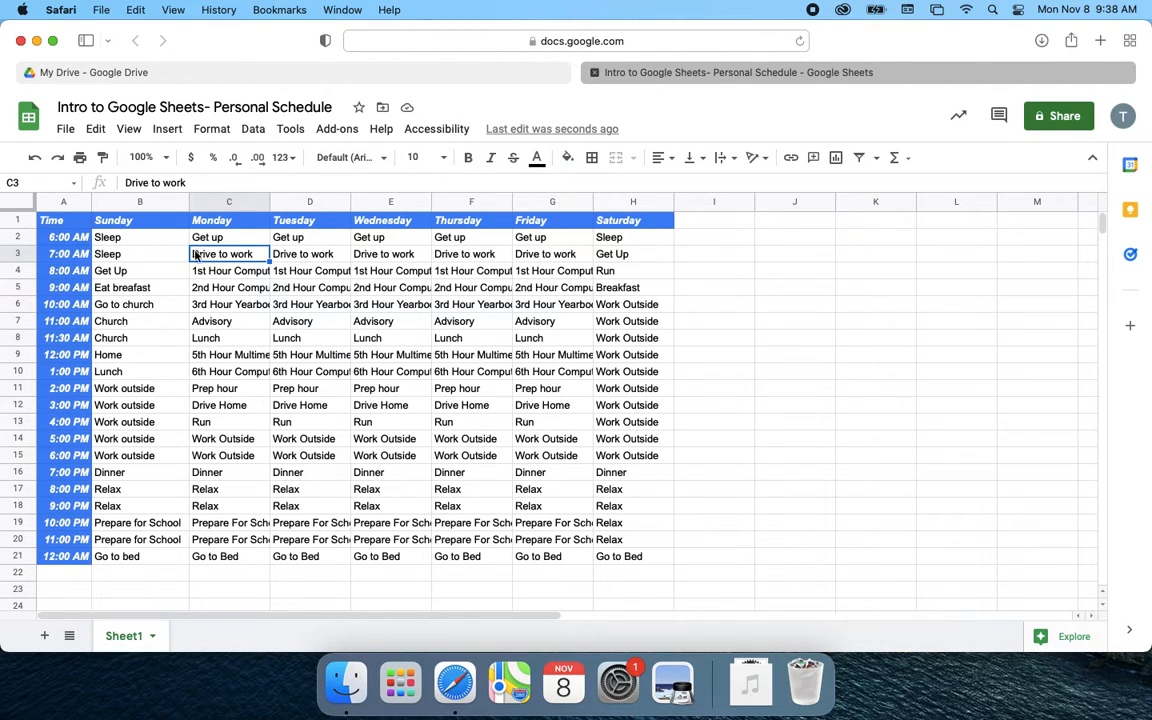
pyautogui.click(220, 272)
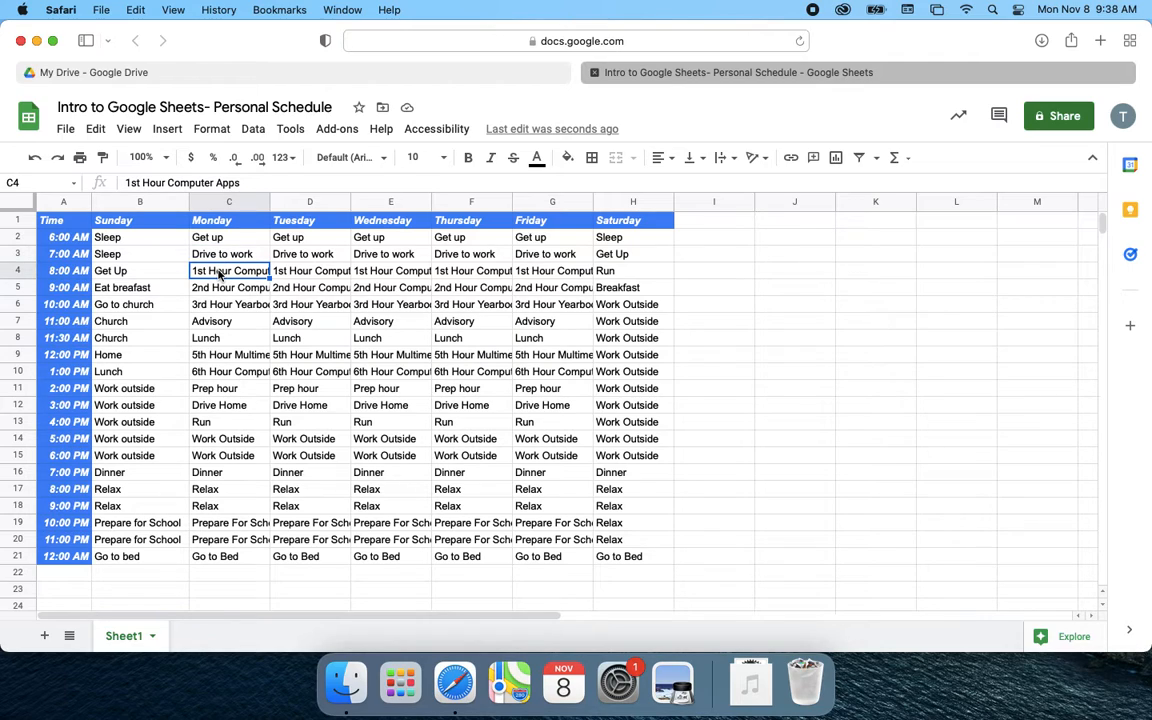
pyautogui.moveTo(220, 272); pyautogui.dragTo(538, 277)
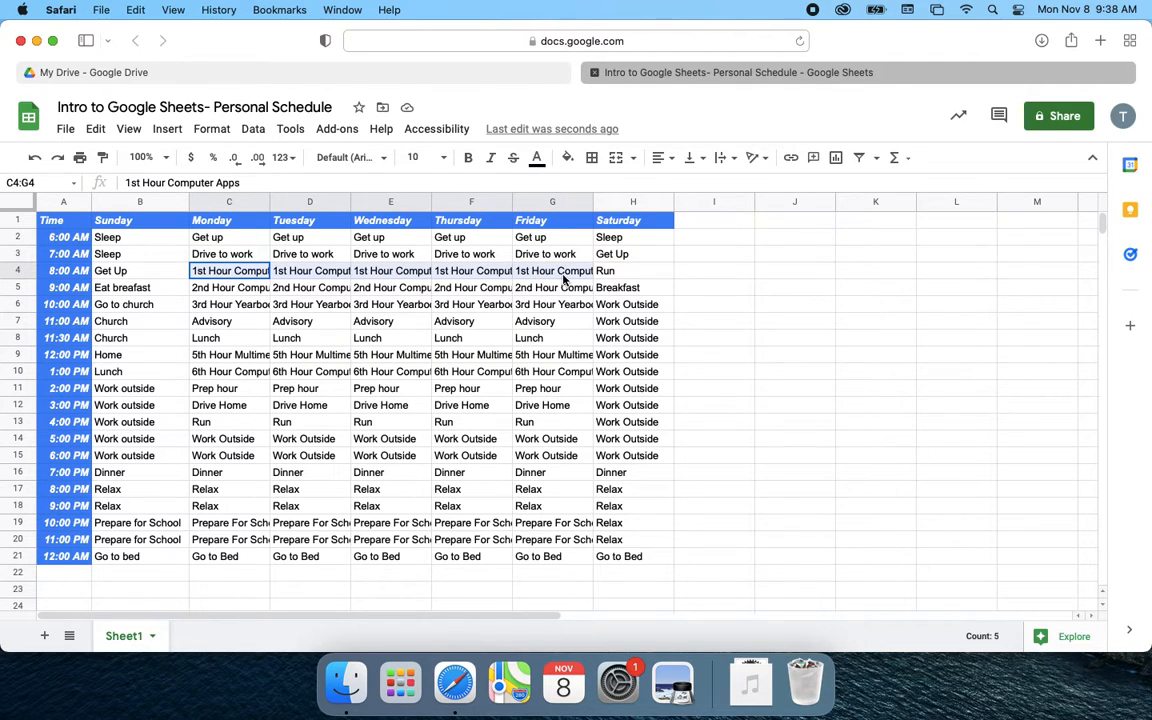
pyautogui.click(350, 157)
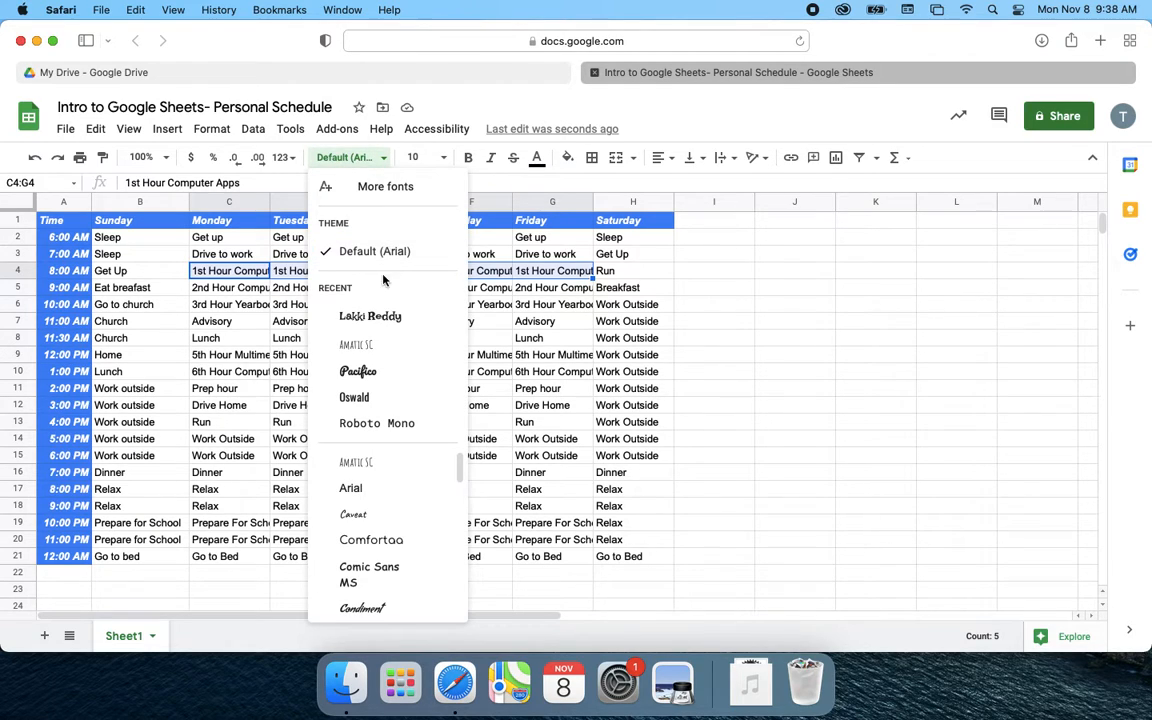
pyautogui.click(365, 372)
pyautogui.moveTo(235, 288); pyautogui.dragTo(550, 290)
pyautogui.click(345, 157)
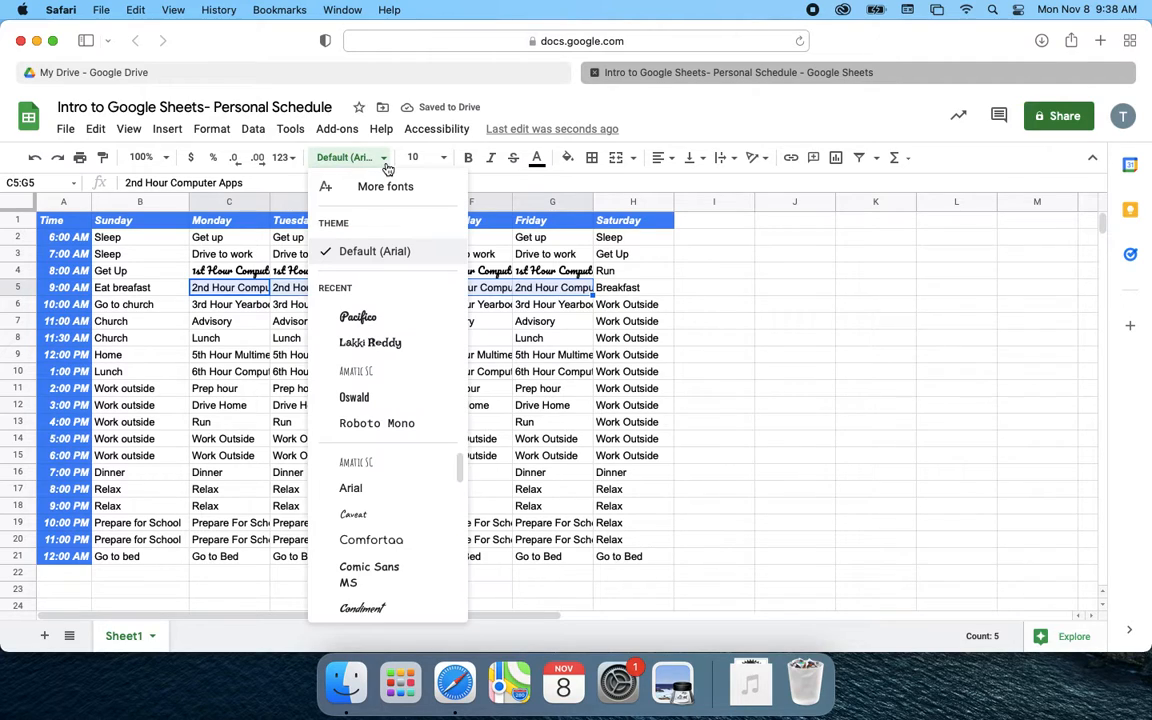
pyautogui.click(360, 318)
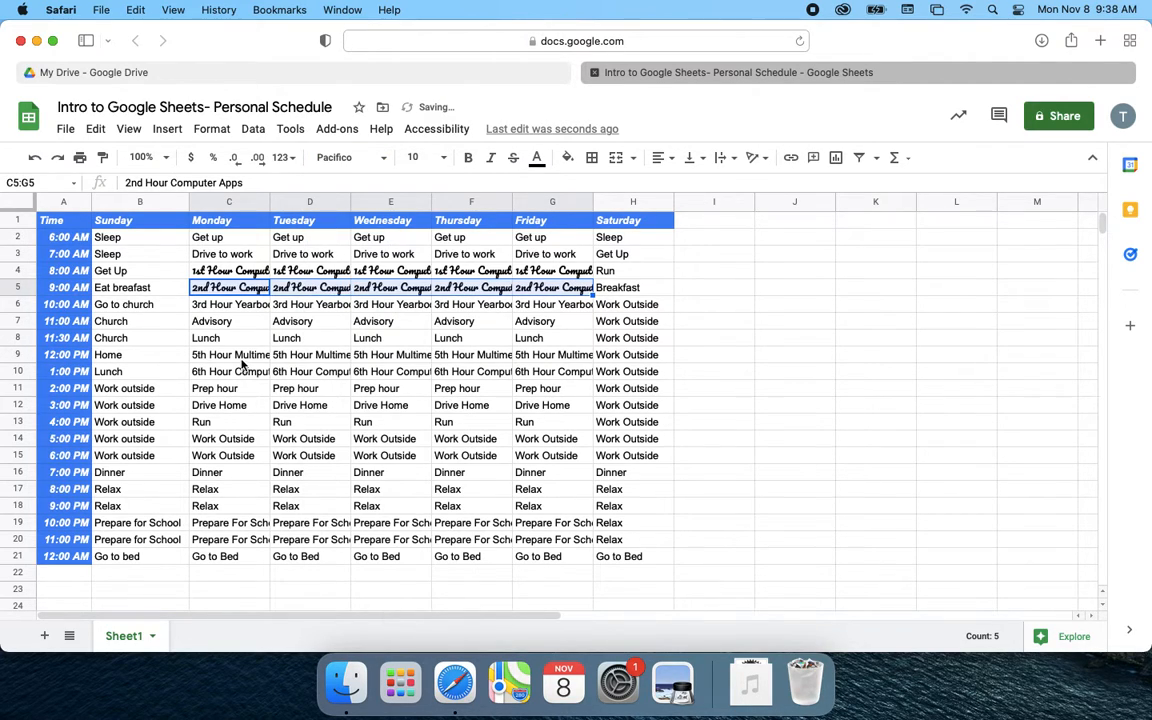
# Apply the Pacifico font to the Monday to Friday 6th Hour Computer Apps cells C10:G10.
pyautogui.moveTo(232, 370); pyautogui.dragTo(550, 373)
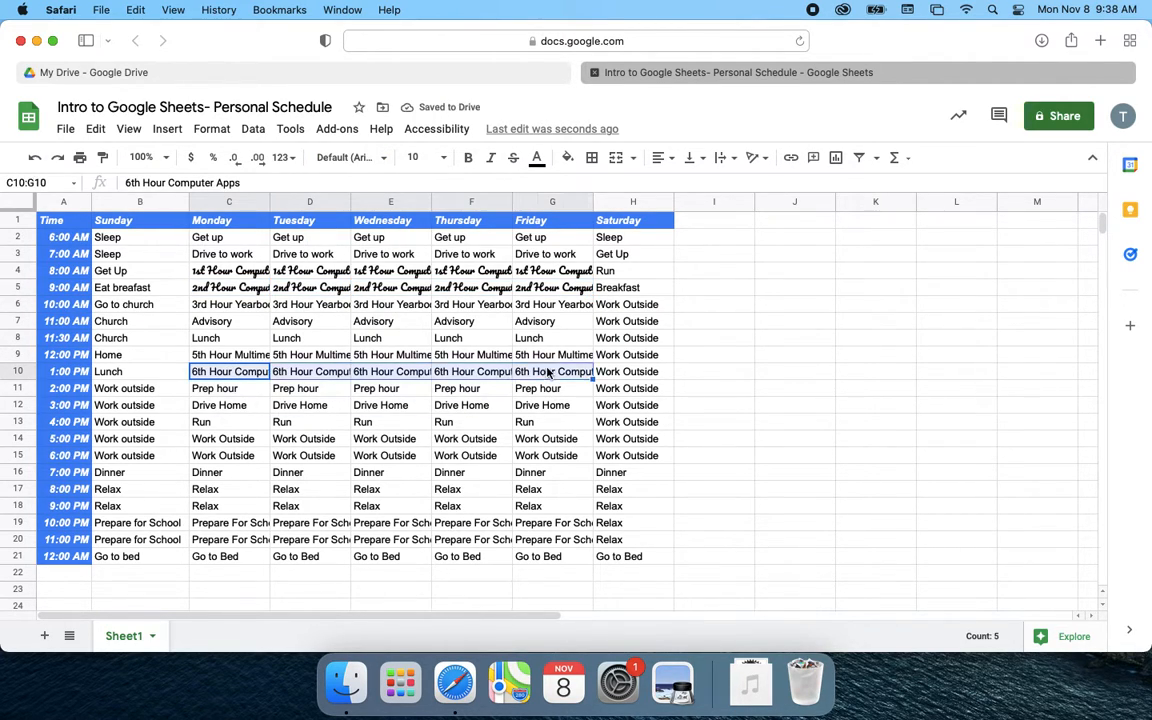
pyautogui.click(345, 157)
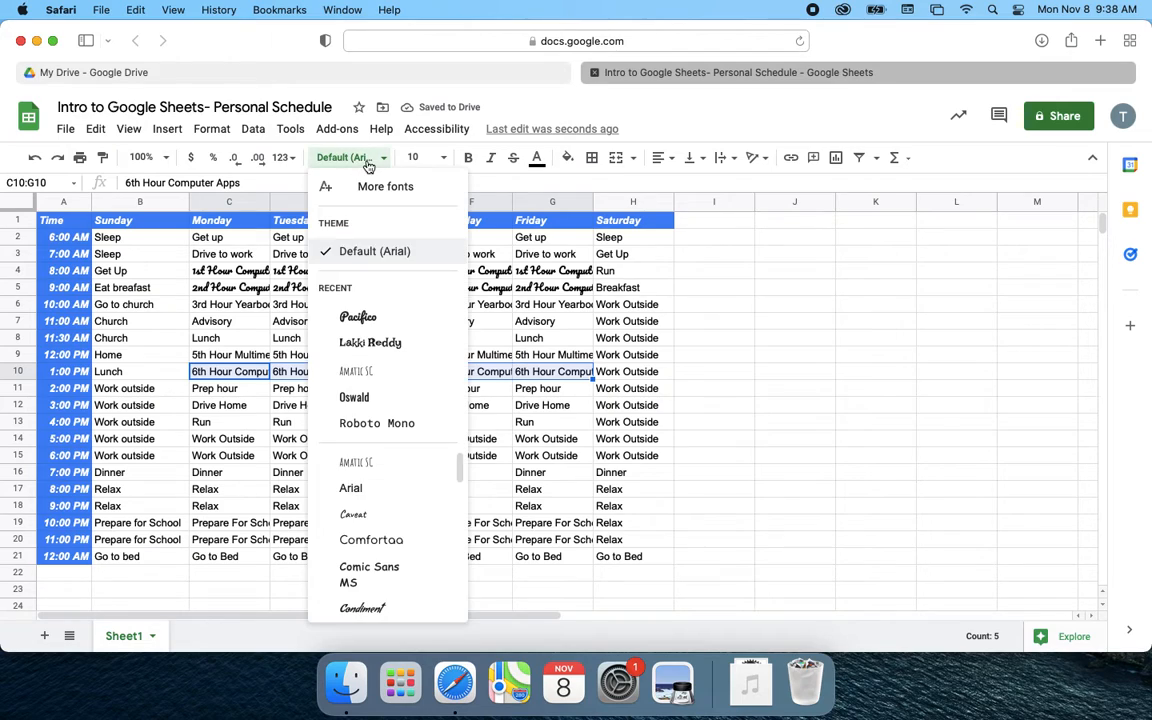
pyautogui.click(358, 318)
# Colour the text of all Work Outside entries standard red, in B11:B15, H6:H15 and C14:G15.
pyautogui.moveTo(160, 394); pyautogui.dragTo(155, 458)
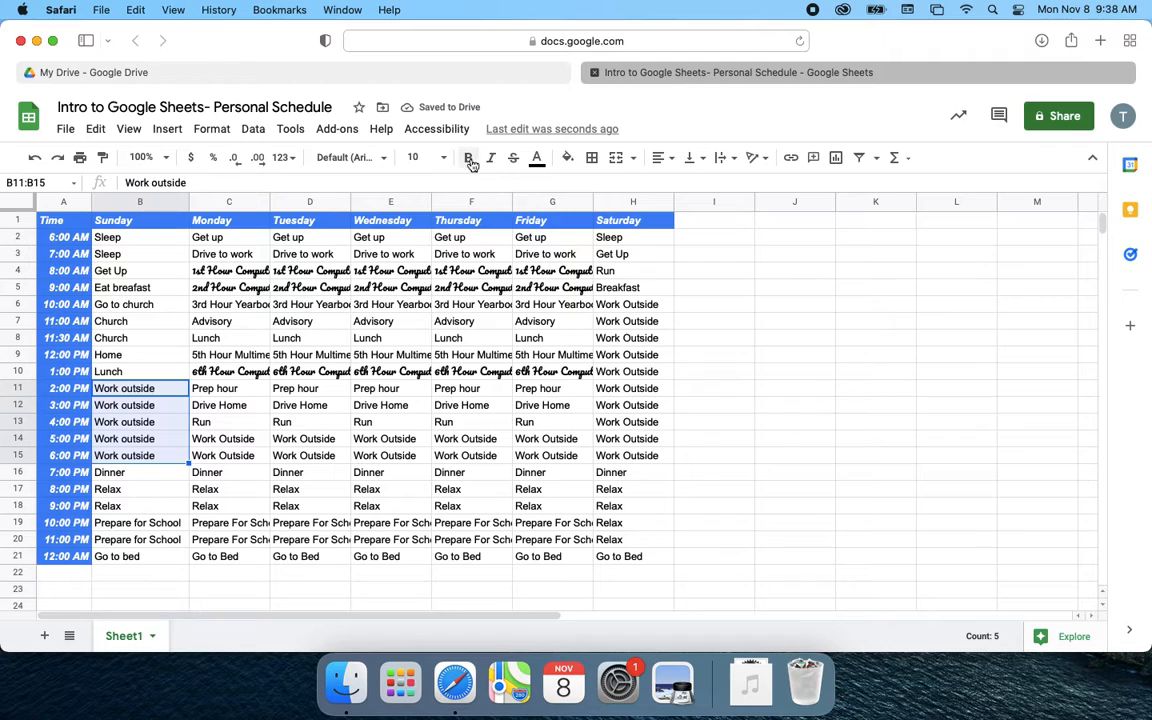
pyautogui.click(535, 158)
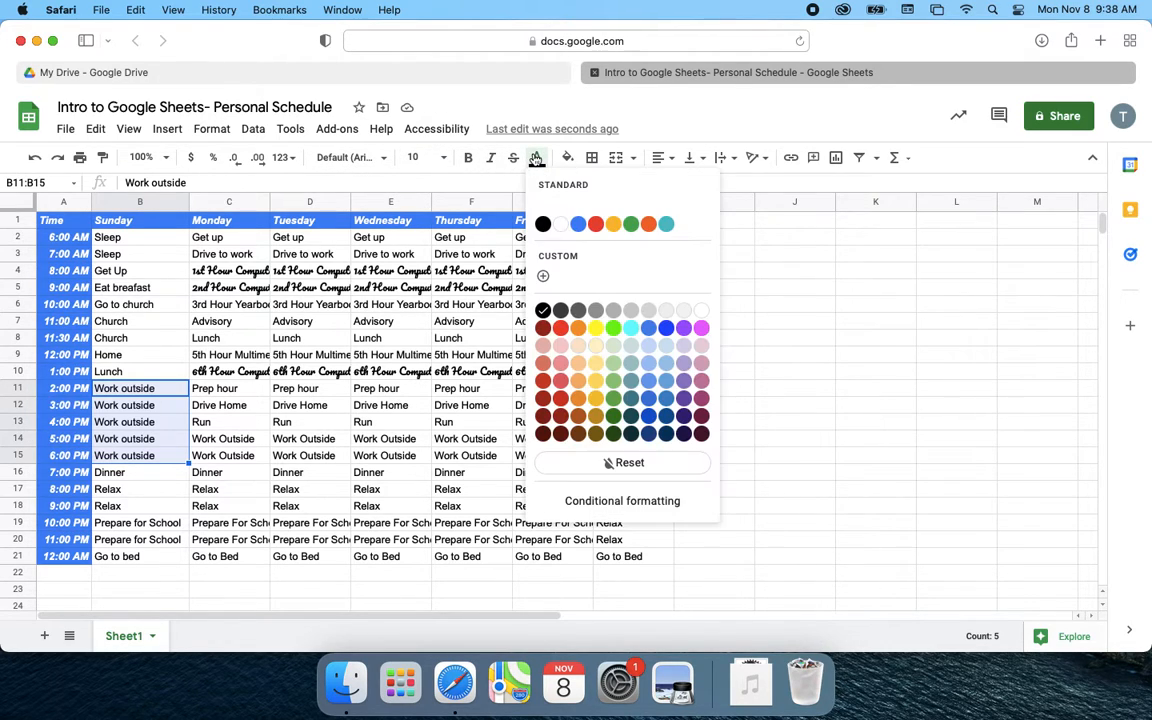
pyautogui.click(595, 224)
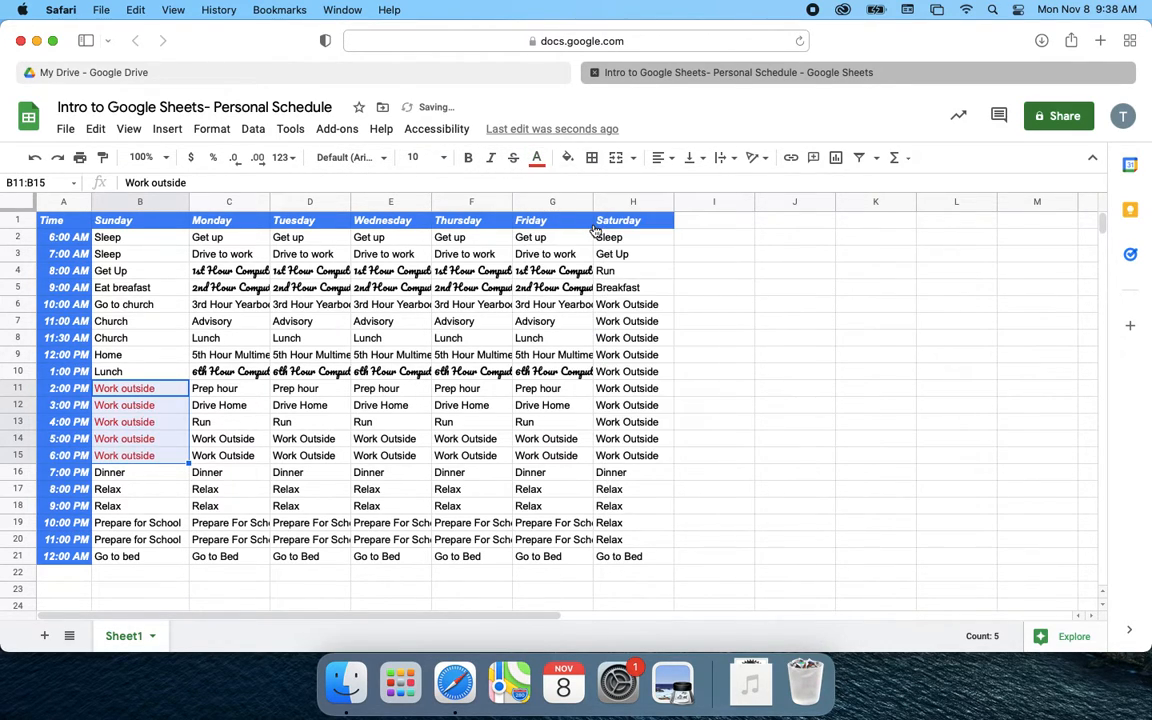
pyautogui.moveTo(622, 308); pyautogui.dragTo(624, 459)
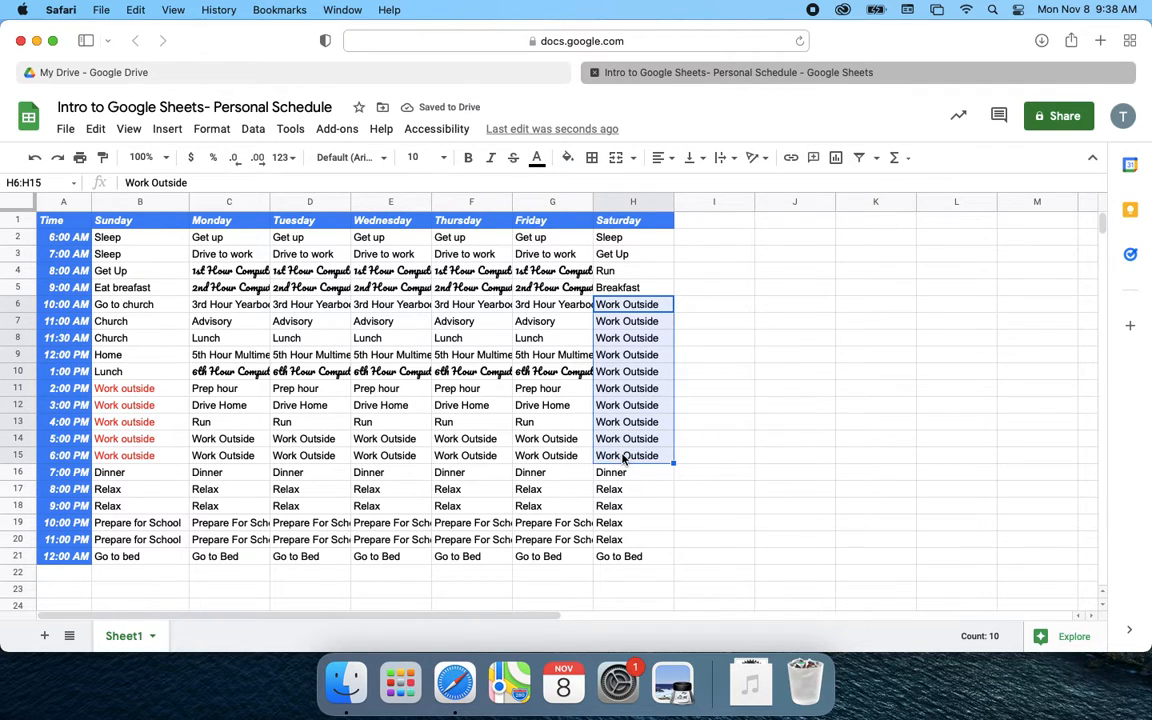
pyautogui.click(537, 158)
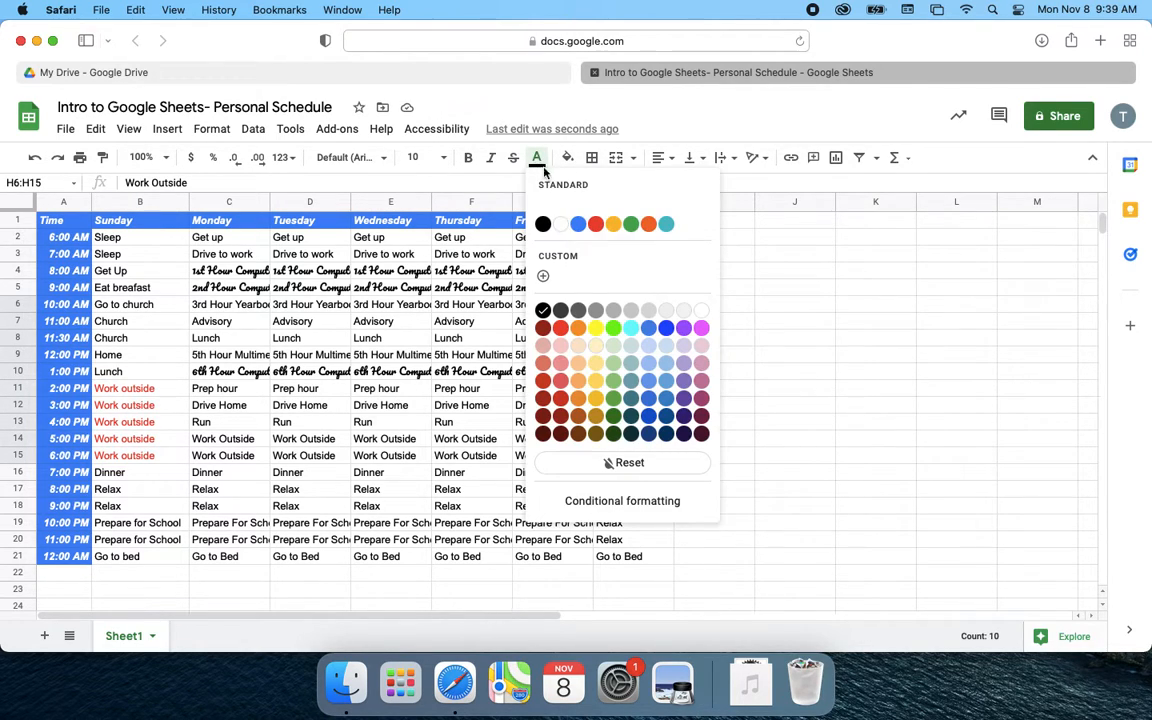
pyautogui.click(596, 224)
pyautogui.moveTo(243, 447); pyautogui.dragTo(580, 441)
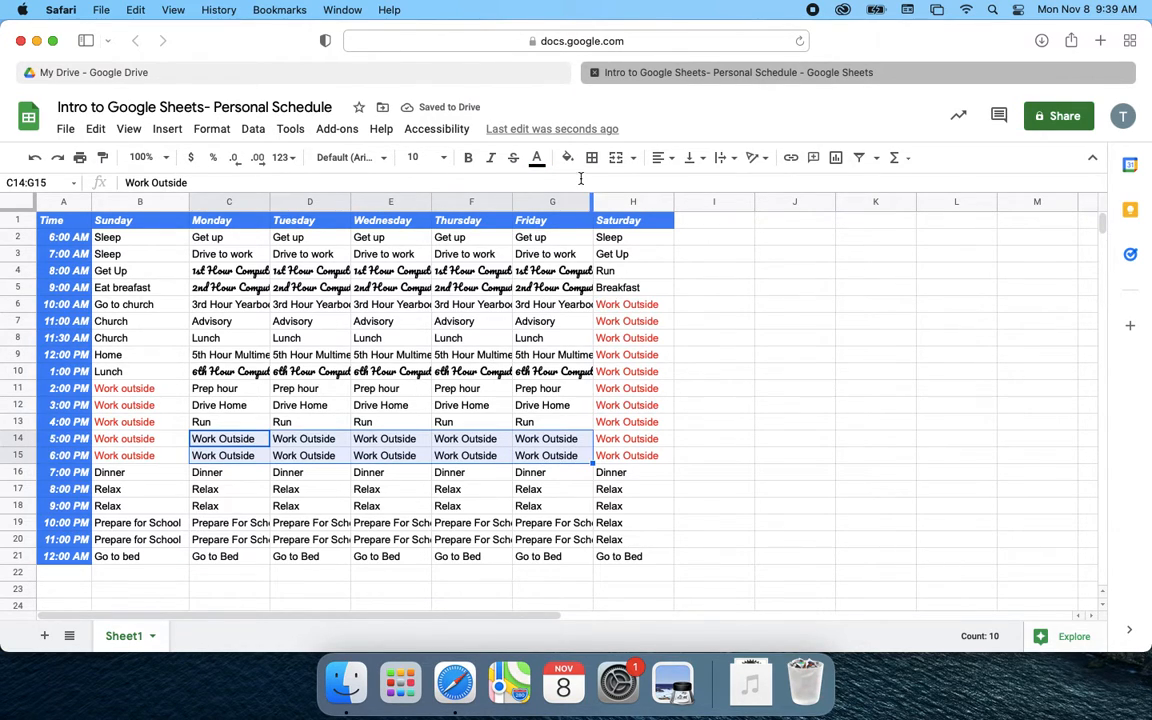
pyautogui.click(536, 157)
pyautogui.click(596, 224)
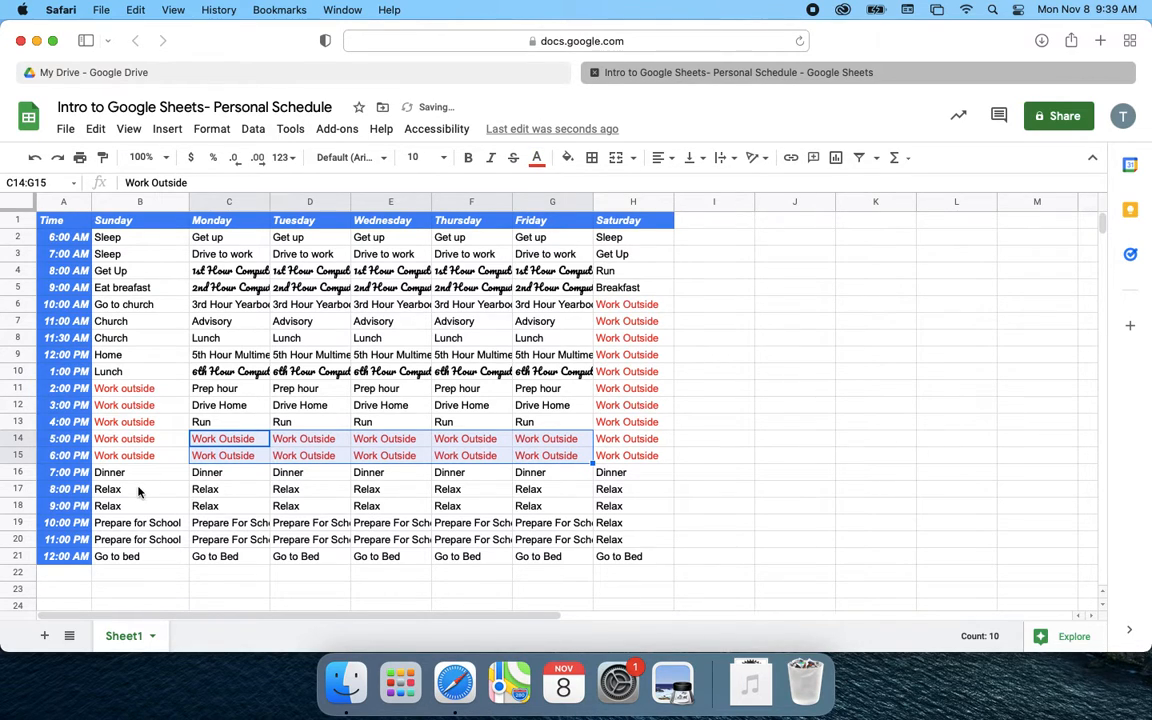
# Fill the Relax cells B17:H18 with standard green and make their text white.
pyautogui.moveTo(141, 489); pyautogui.dragTo(635, 508)
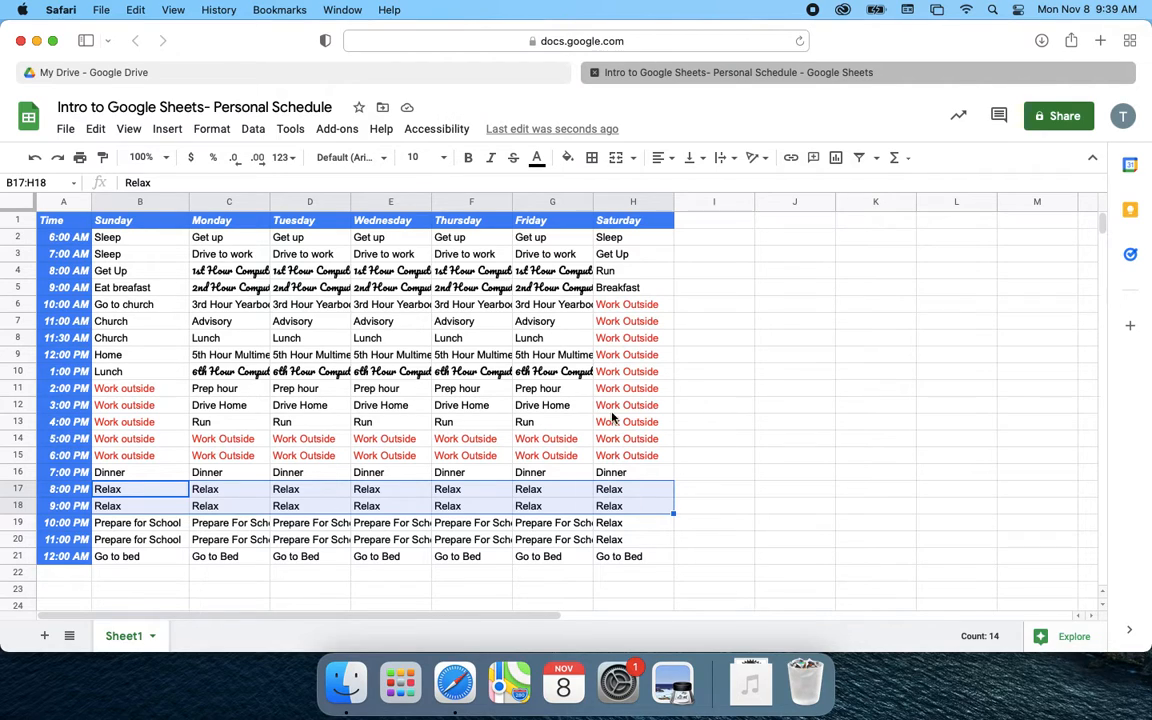
pyautogui.click(567, 160)
pyautogui.click(663, 226)
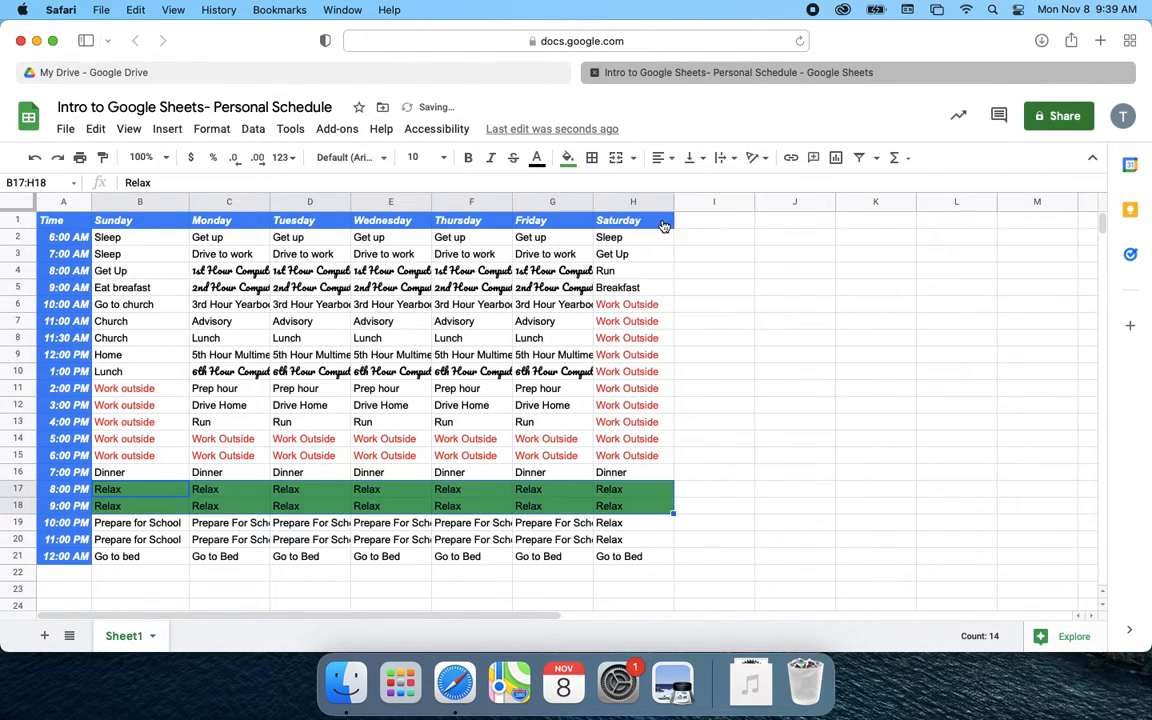
pyautogui.click(536, 160)
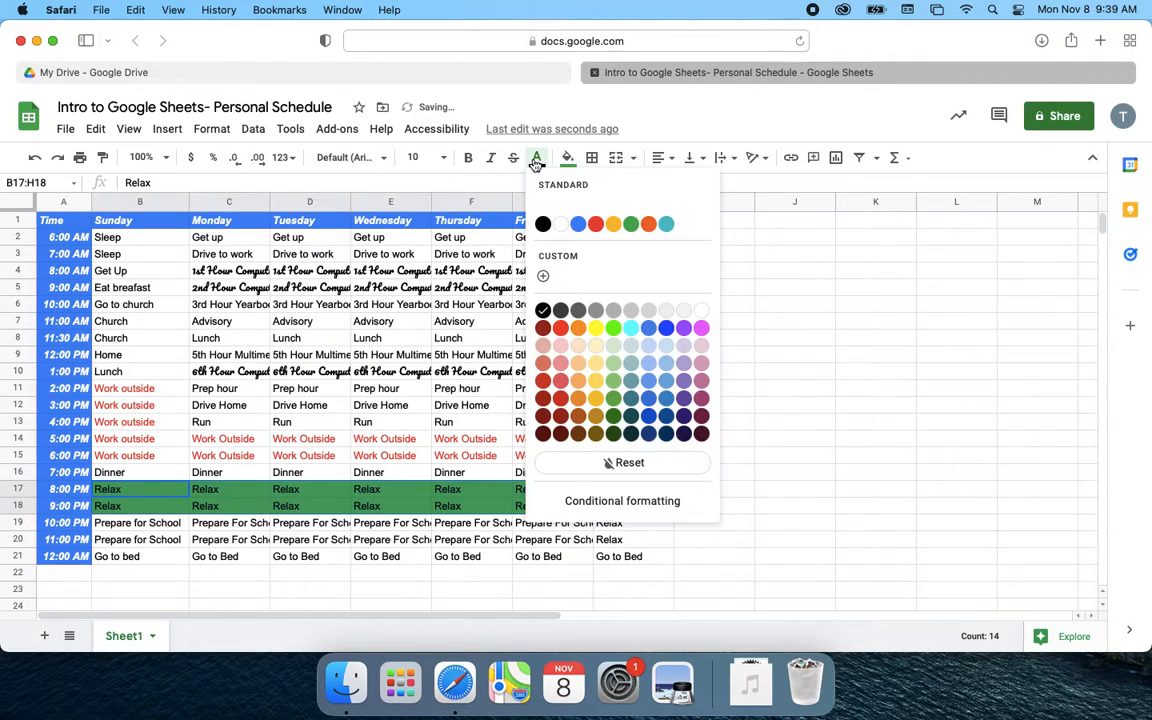
pyautogui.click(560, 224)
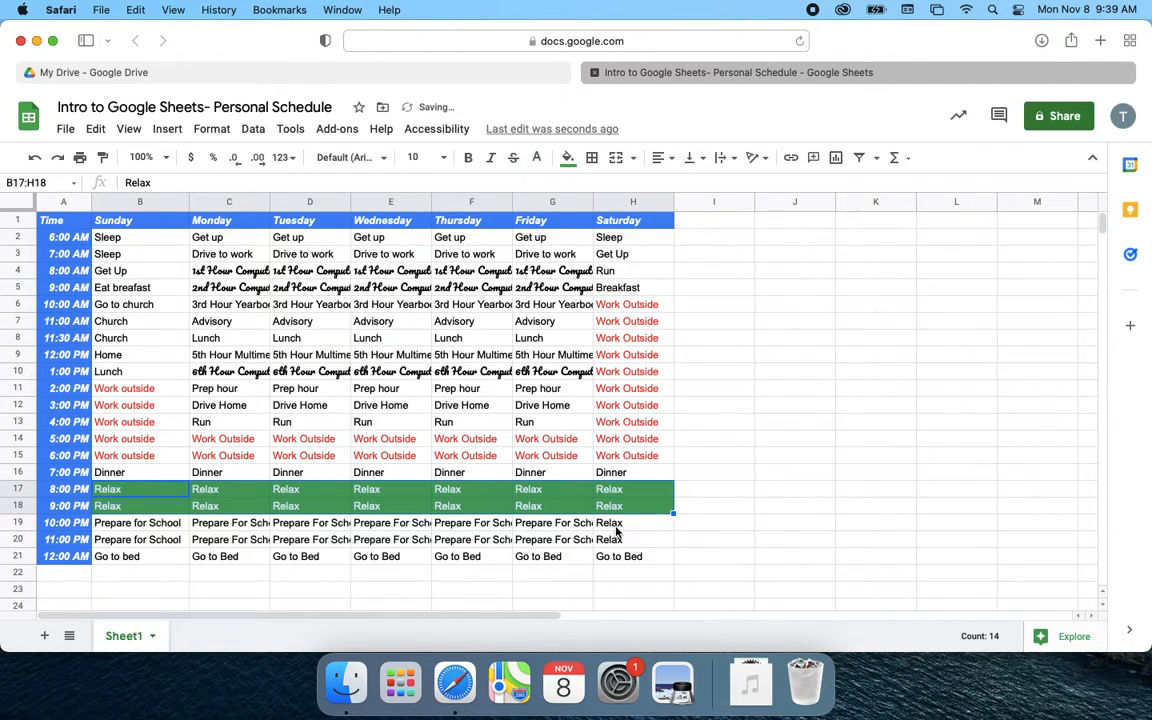
# Give the Friday and Saturday cells G19:H20 a standard green fill and white text.
pyautogui.moveTo(617, 533); pyautogui.dragTo(565, 523)
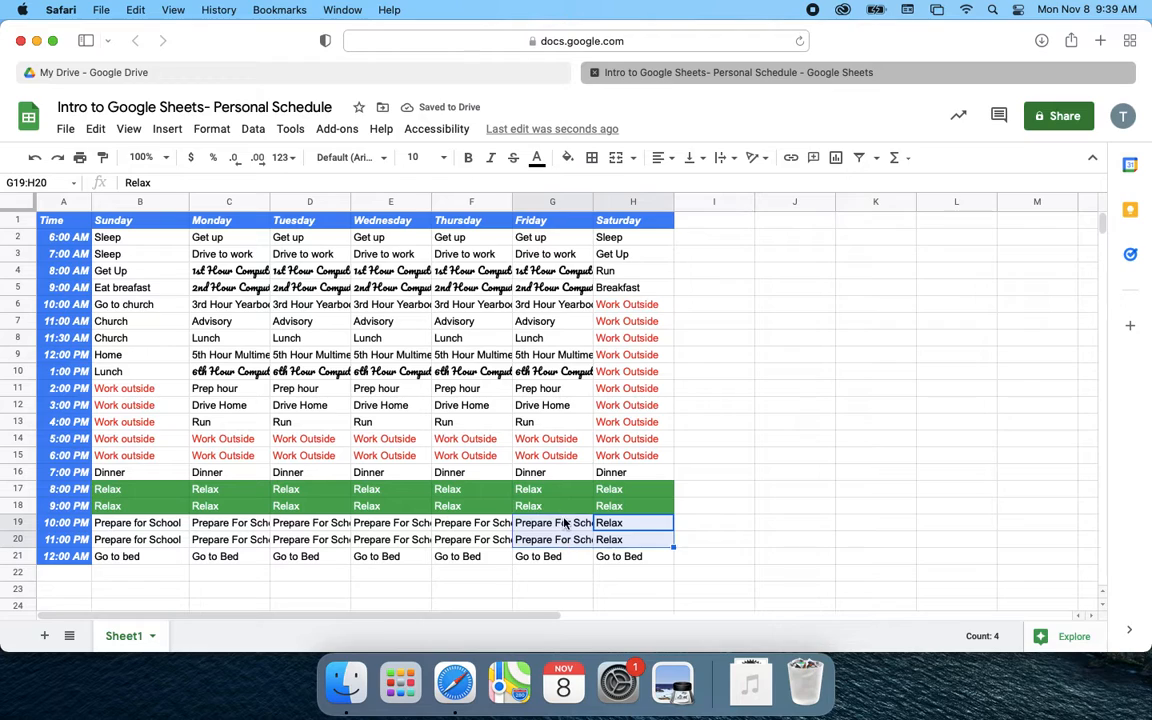
pyautogui.click(567, 157)
pyautogui.click(591, 224)
pyautogui.click(567, 157)
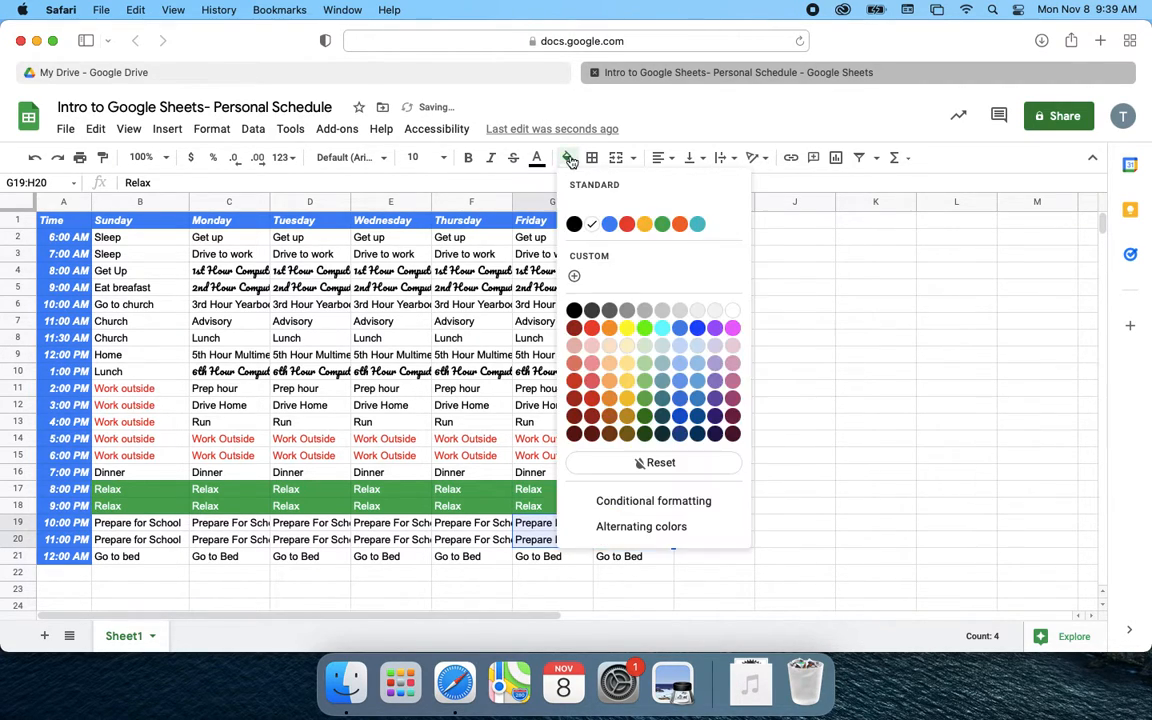
pyautogui.click(662, 224)
pyautogui.click(540, 160)
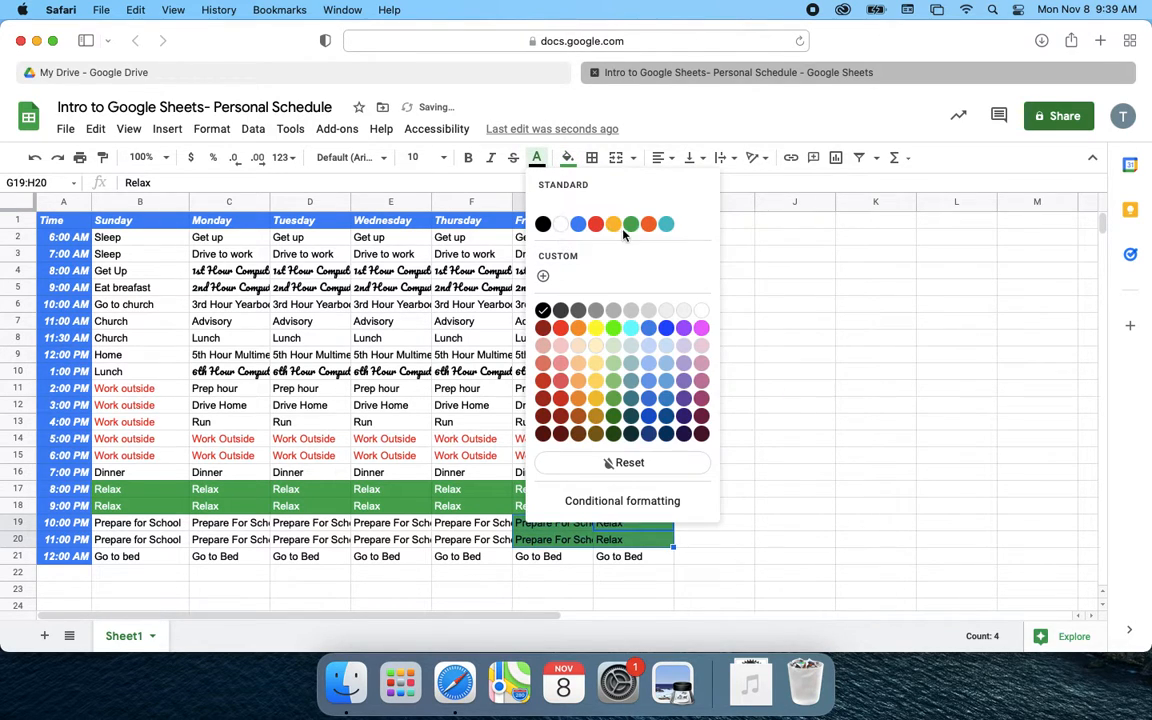
pyautogui.click(561, 229)
# Fill the Relax entries from H19:H20 across into the Friday cells G19:G20.
pyautogui.click(575, 504)
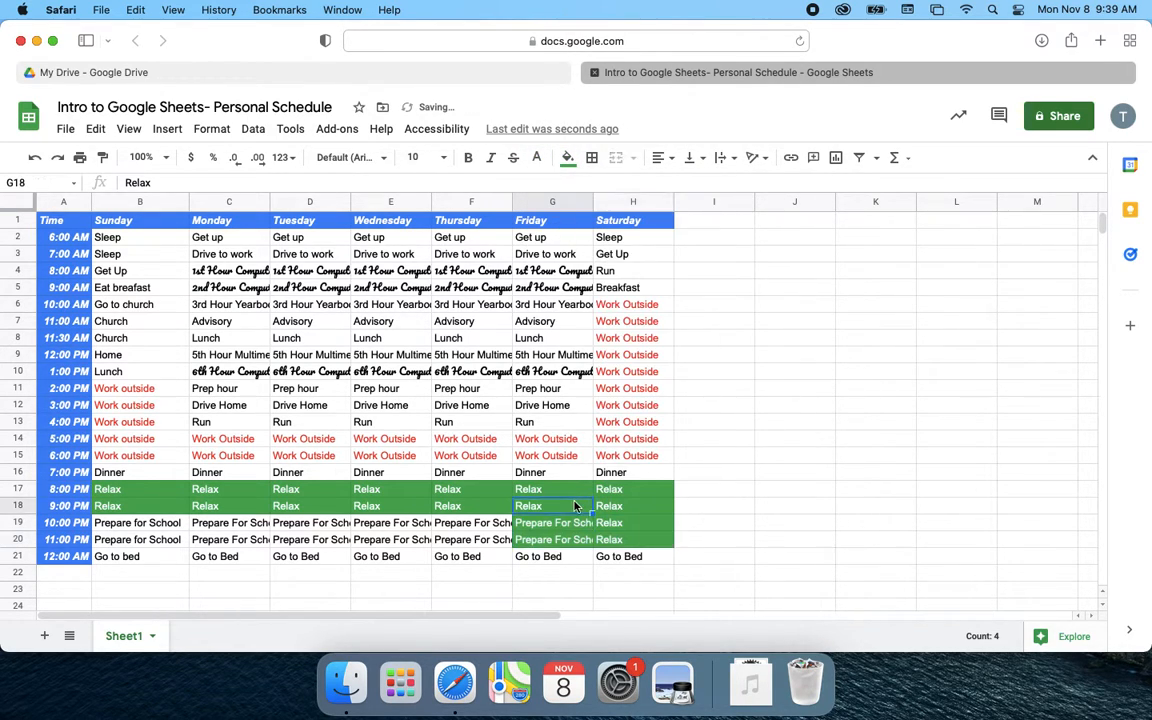
pyautogui.moveTo(640, 526); pyautogui.dragTo(639, 545)
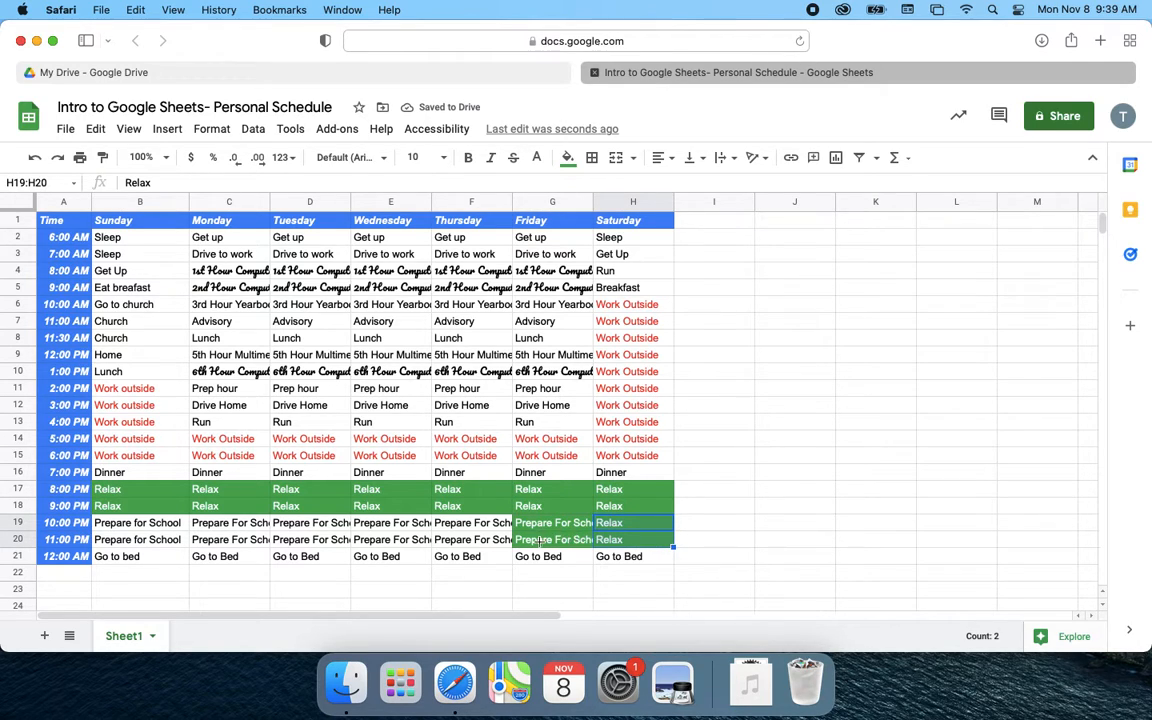
pyautogui.moveTo(540, 541); pyautogui.dragTo(540, 541)
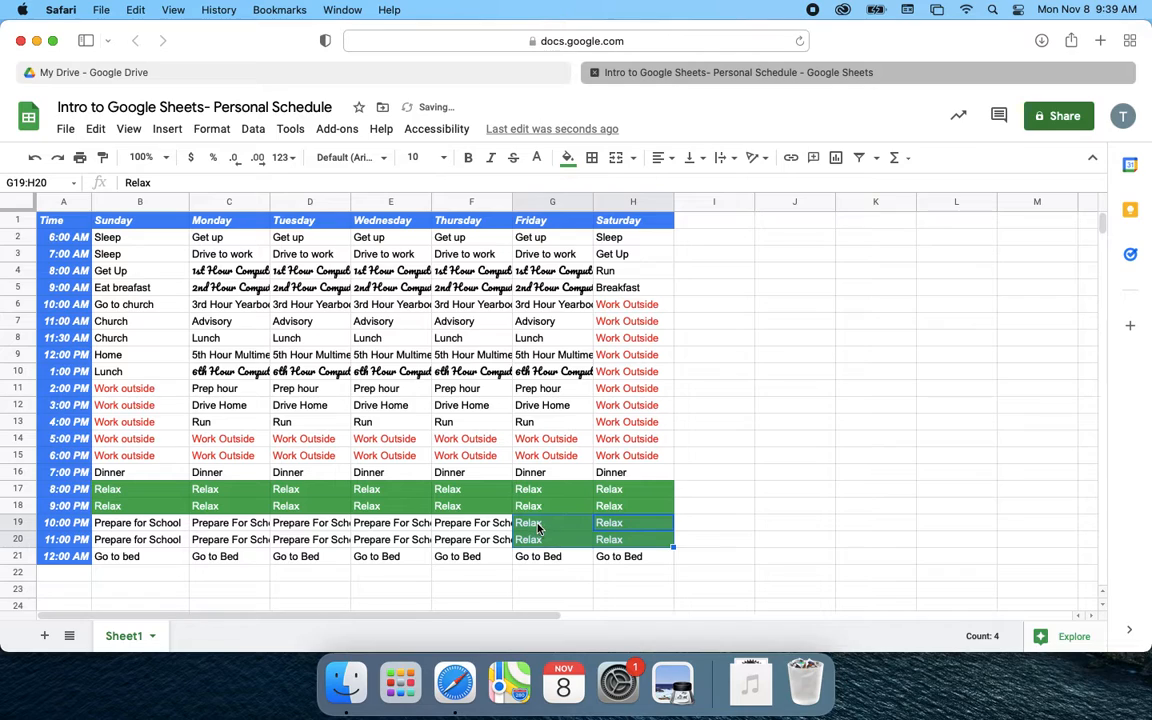
# Format the Prepare for School cells B19:F20 with grey text on a dark red fill.
pyautogui.moveTo(180, 526); pyautogui.dragTo(460, 543)
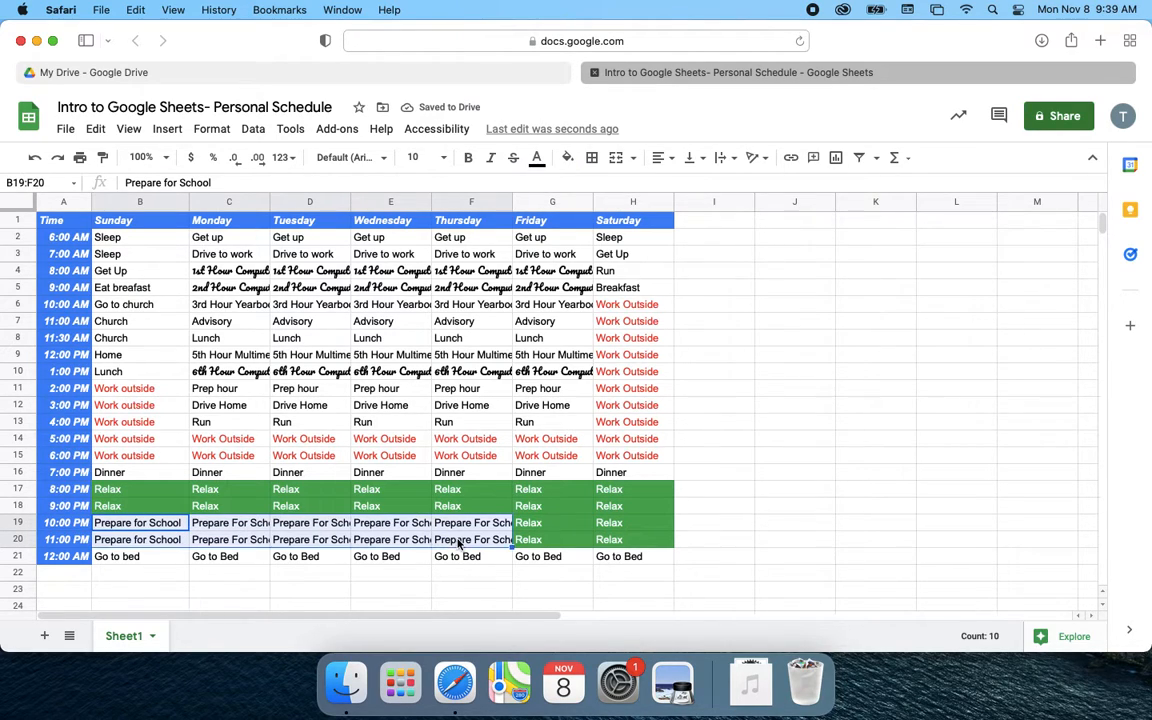
pyautogui.click(536, 158)
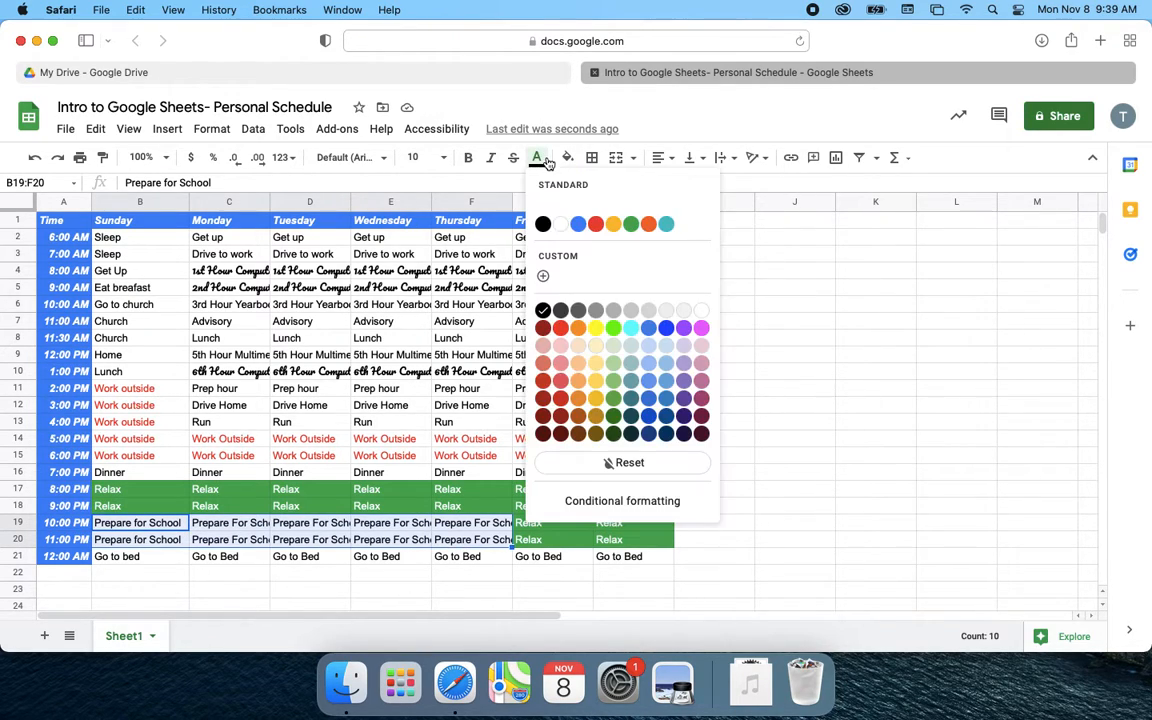
pyautogui.click(610, 313)
pyautogui.click(567, 157)
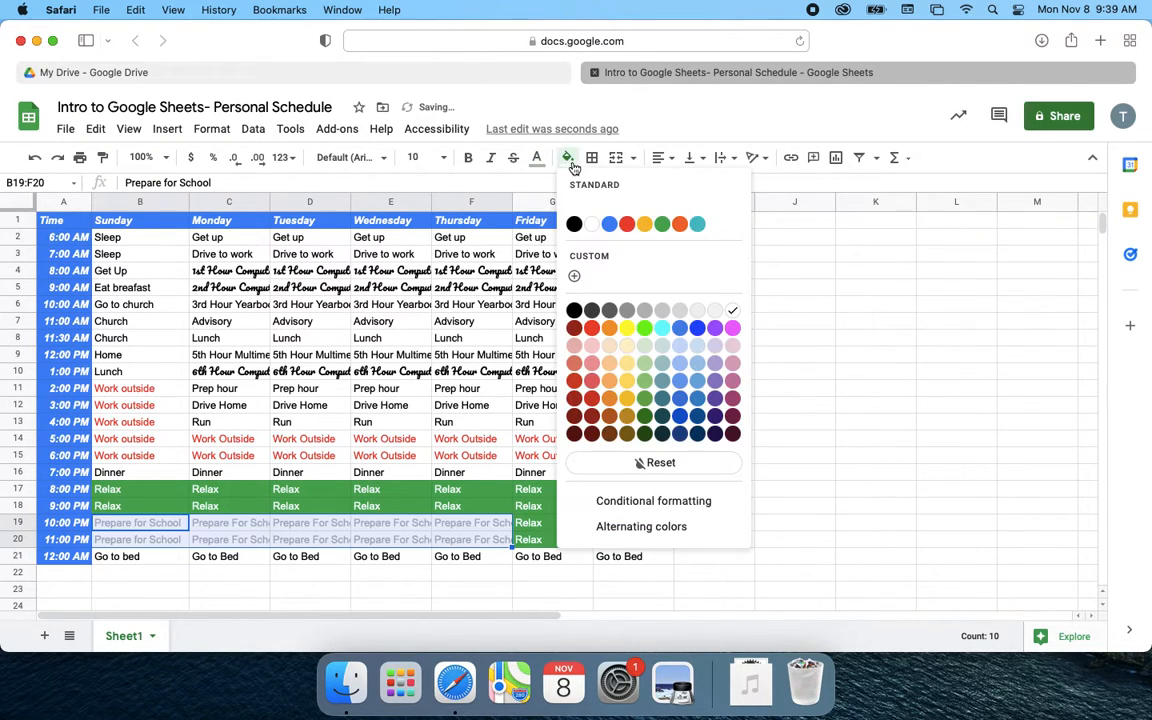
pyautogui.click(574, 398)
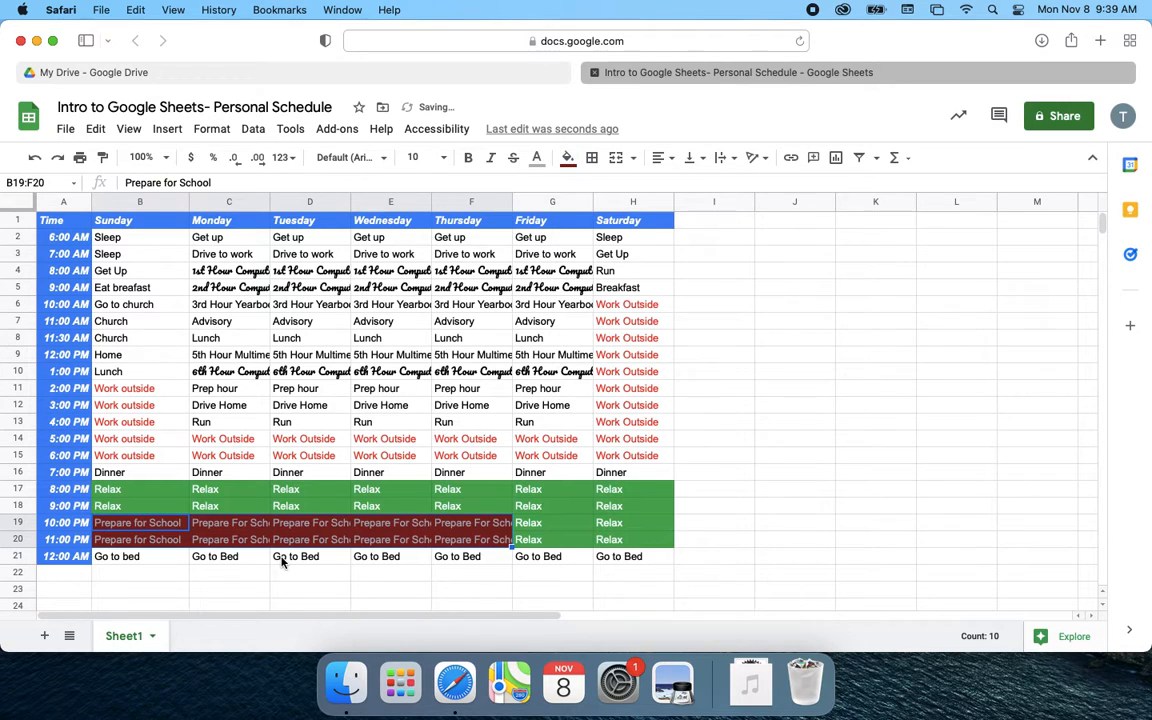
# Format the Go to Bed cells B21:H21 with white text on a standard black fill.
pyautogui.moveTo(178, 556); pyautogui.dragTo(632, 555)
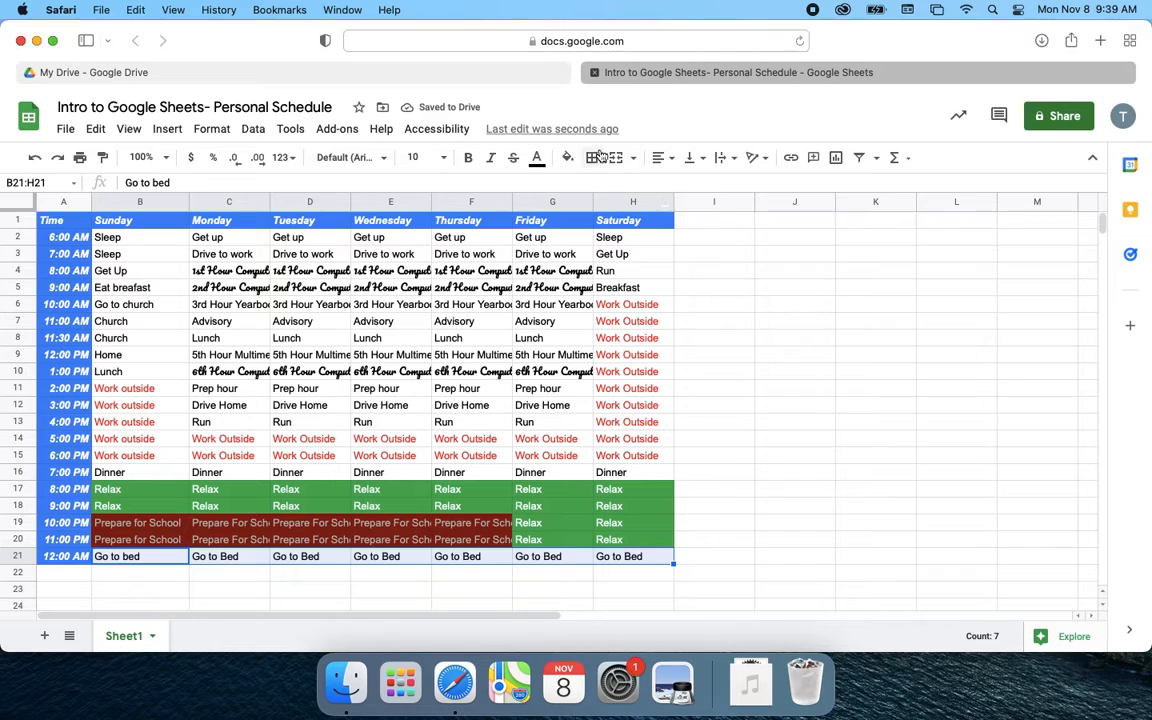
pyautogui.click(536, 158)
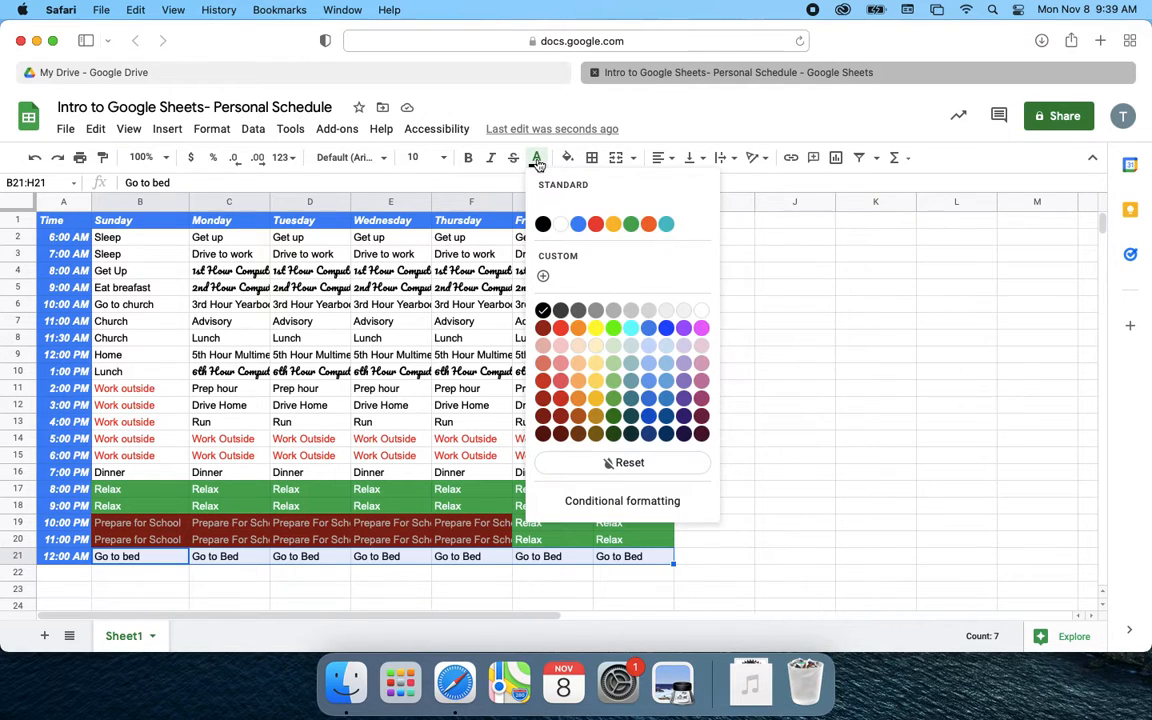
pyautogui.click(560, 223)
pyautogui.click(567, 157)
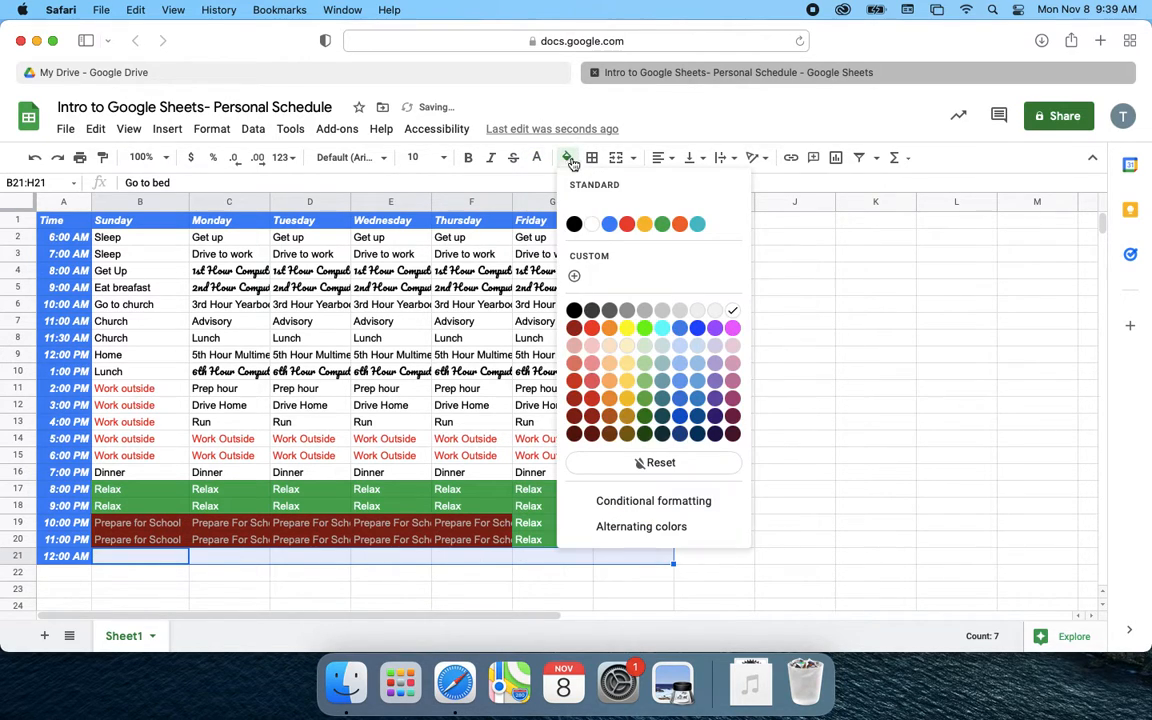
pyautogui.click(574, 224)
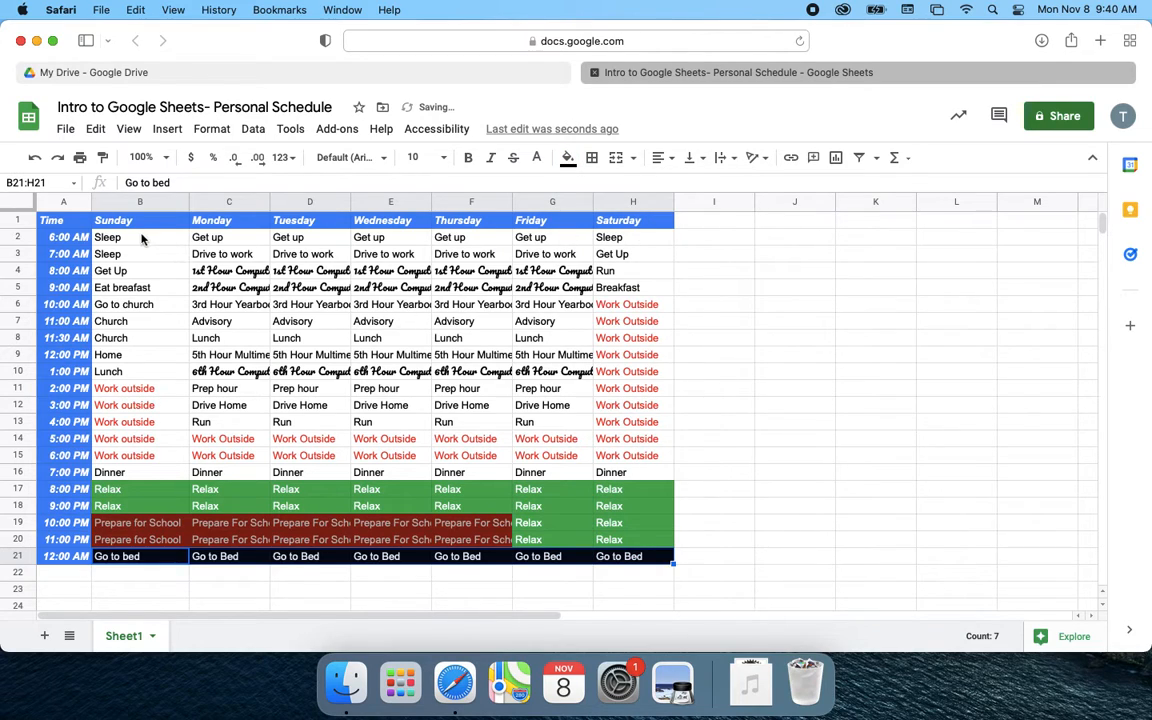
pyautogui.moveTo(138, 250); pyautogui.dragTo(134, 244)
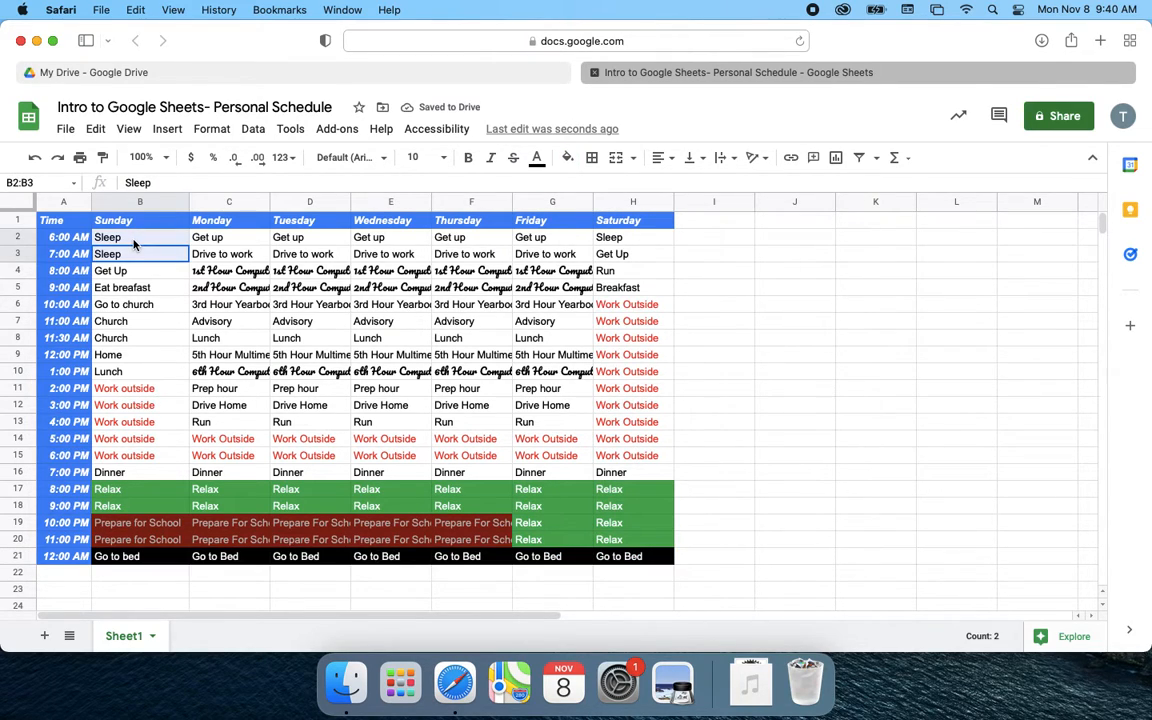
pyautogui.keyDown('super'); pyautogui.click(630, 240); pyautogui.keyUp('super')
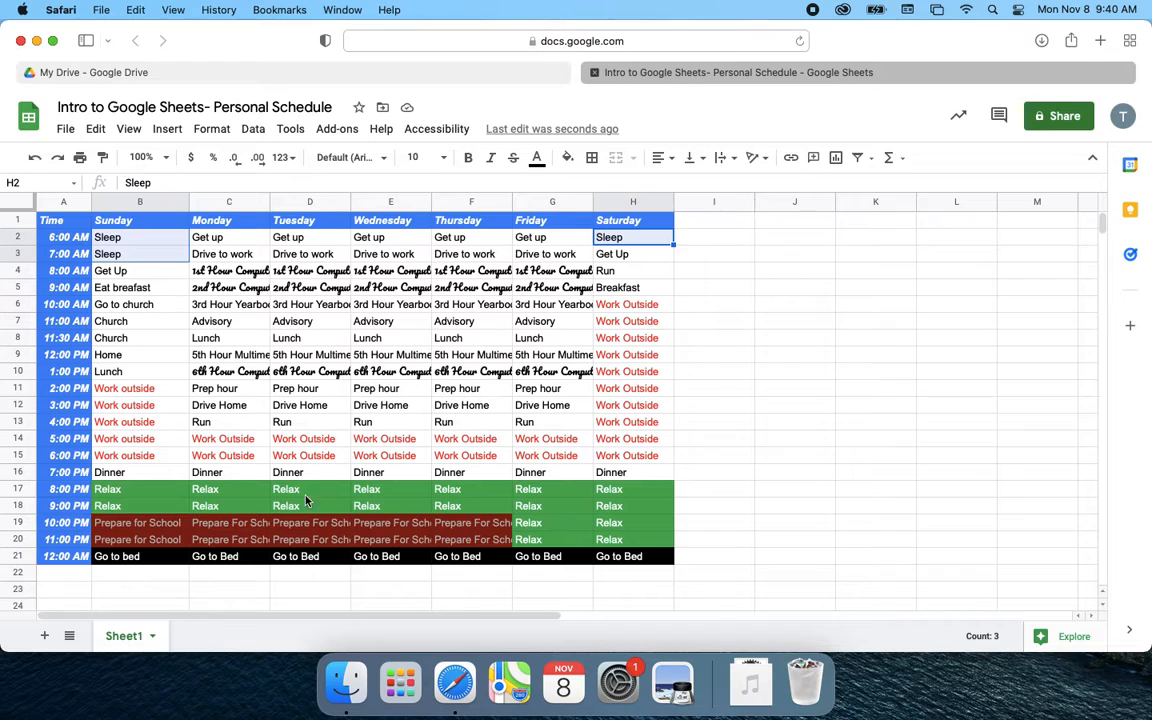
pyautogui.click(350, 157)
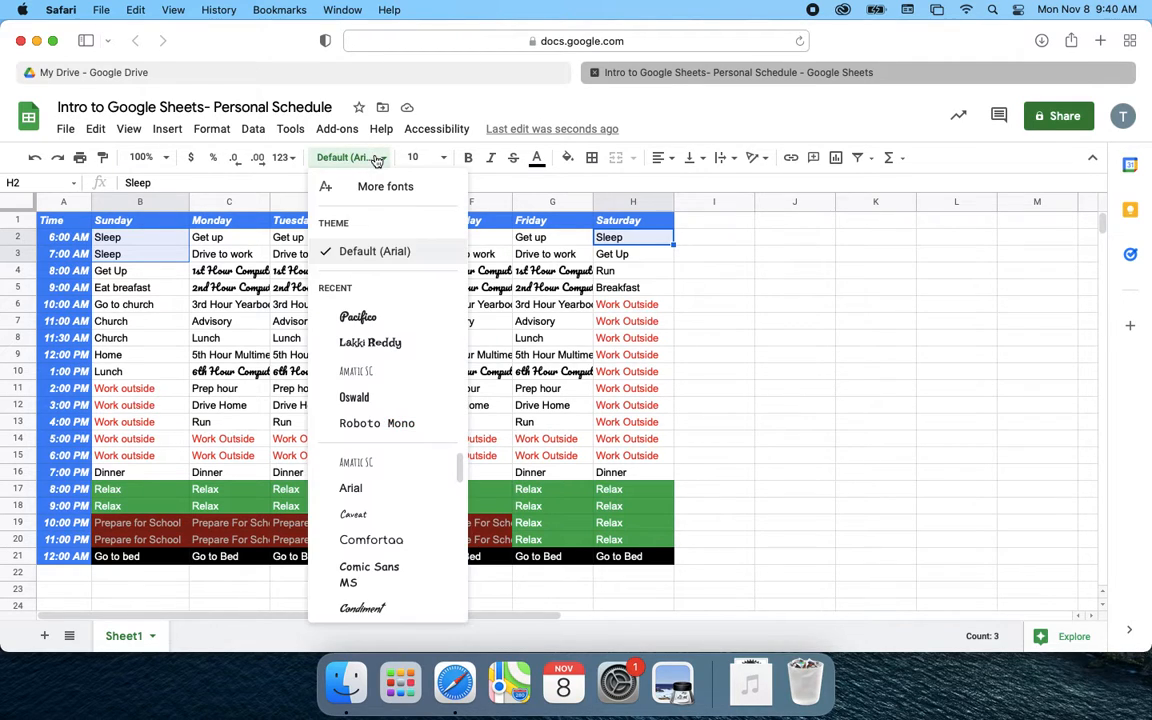
pyautogui.click(390, 158)
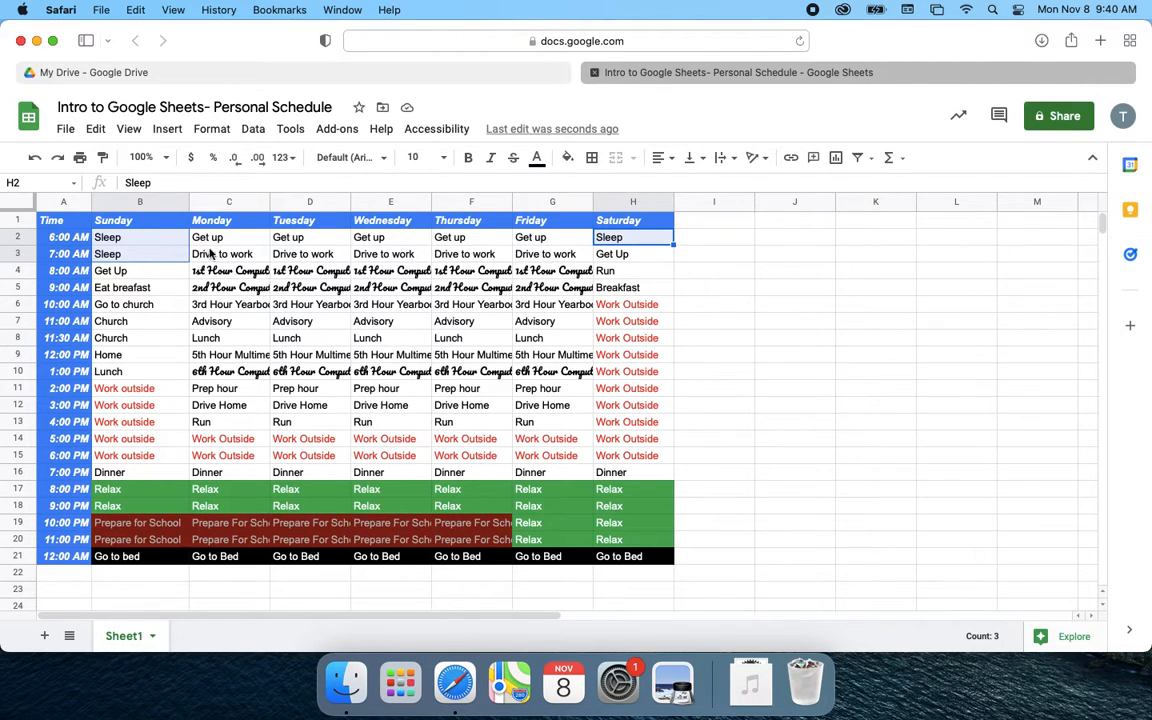
pyautogui.click(384, 285)
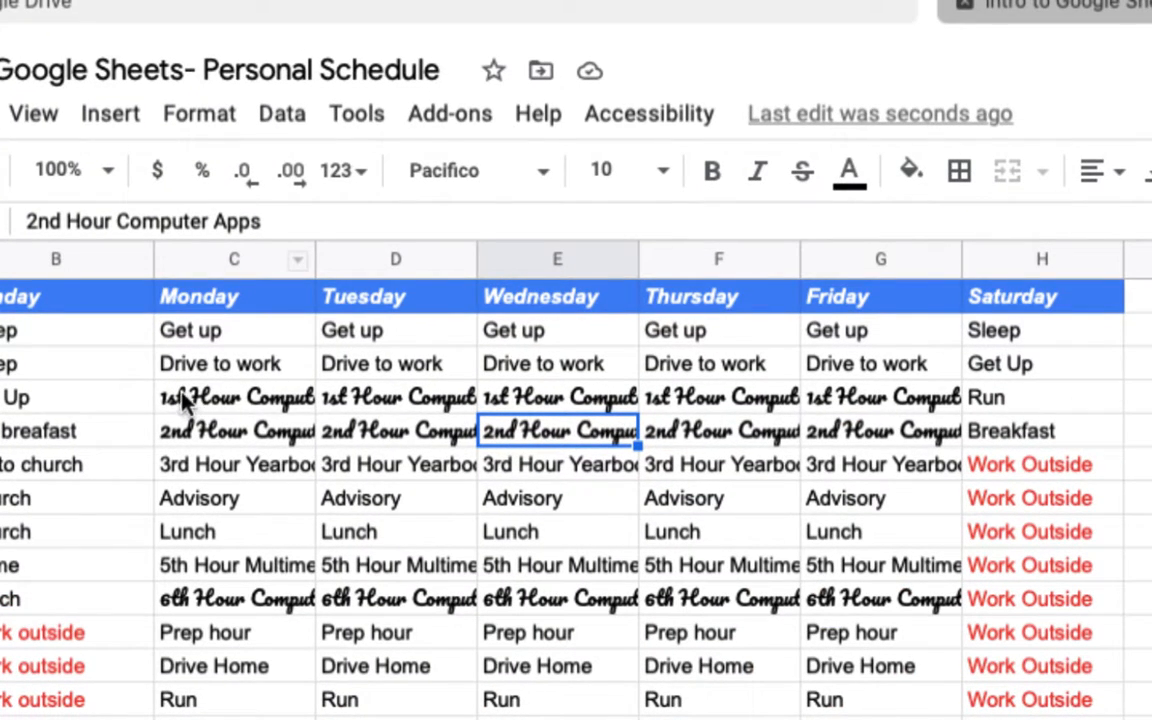
pyautogui.click(298, 403)
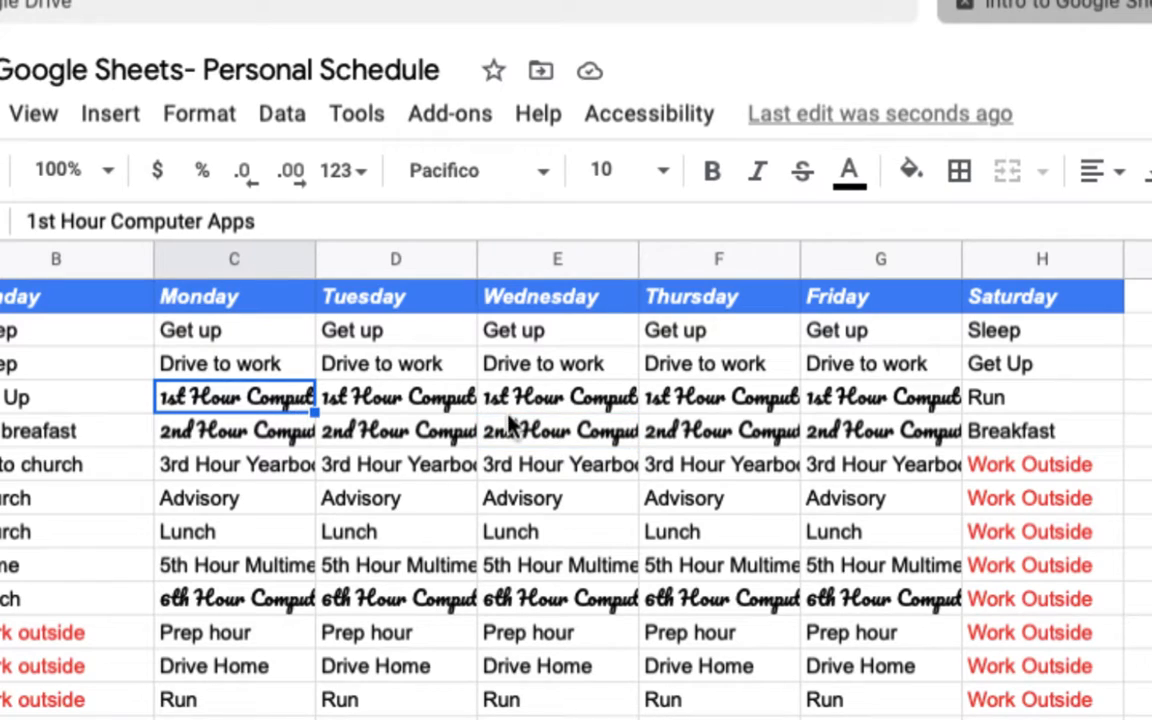
pyautogui.keyDown('shift'); pyautogui.click(883, 433); pyautogui.keyUp('shift')
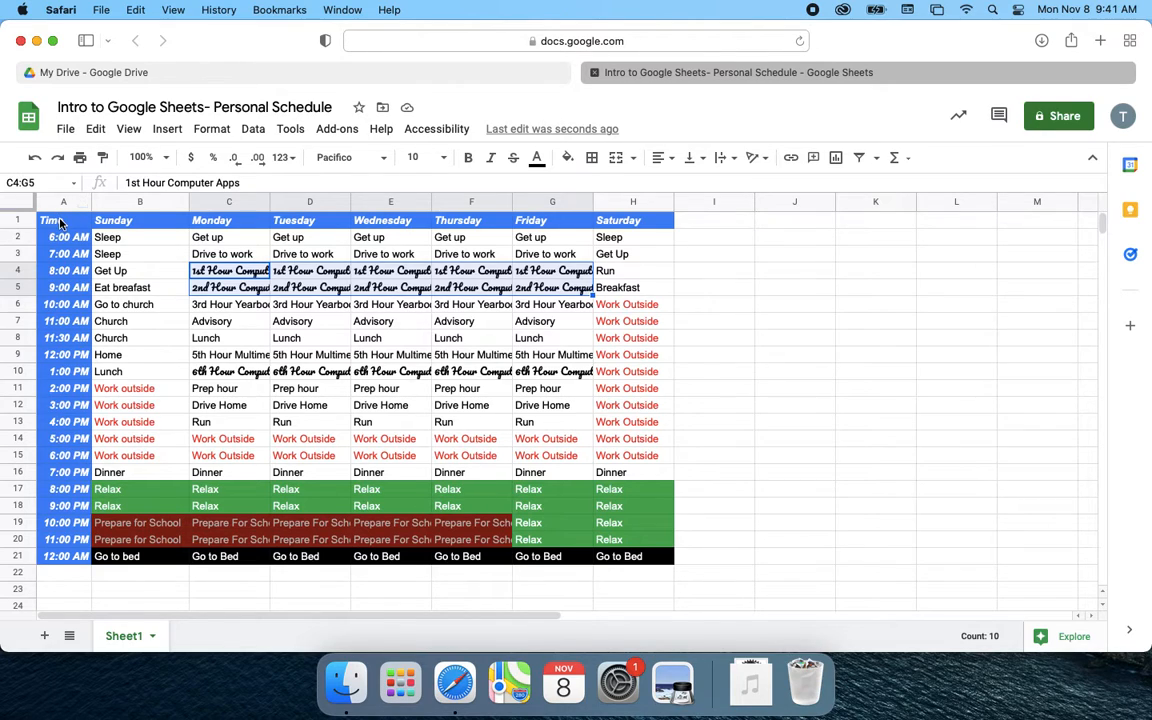
# Center the header labels across A1:H1 horizontally.
pyautogui.moveTo(60, 222); pyautogui.dragTo(632, 224)
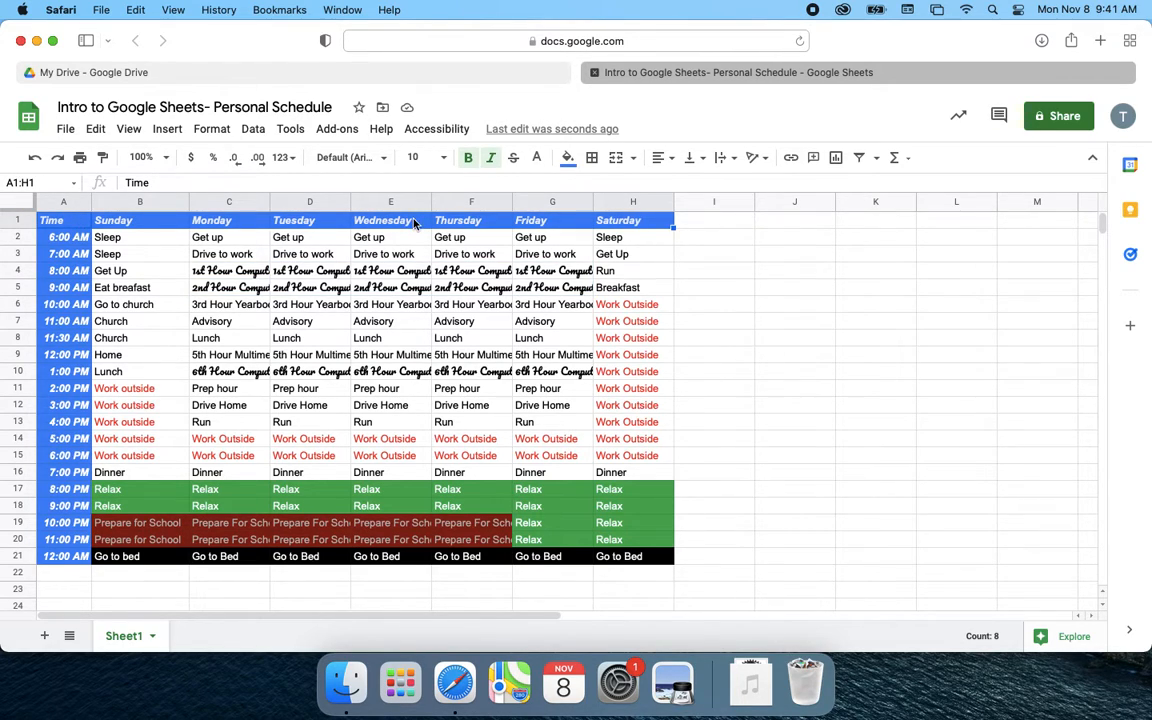
pyautogui.click(670, 160)
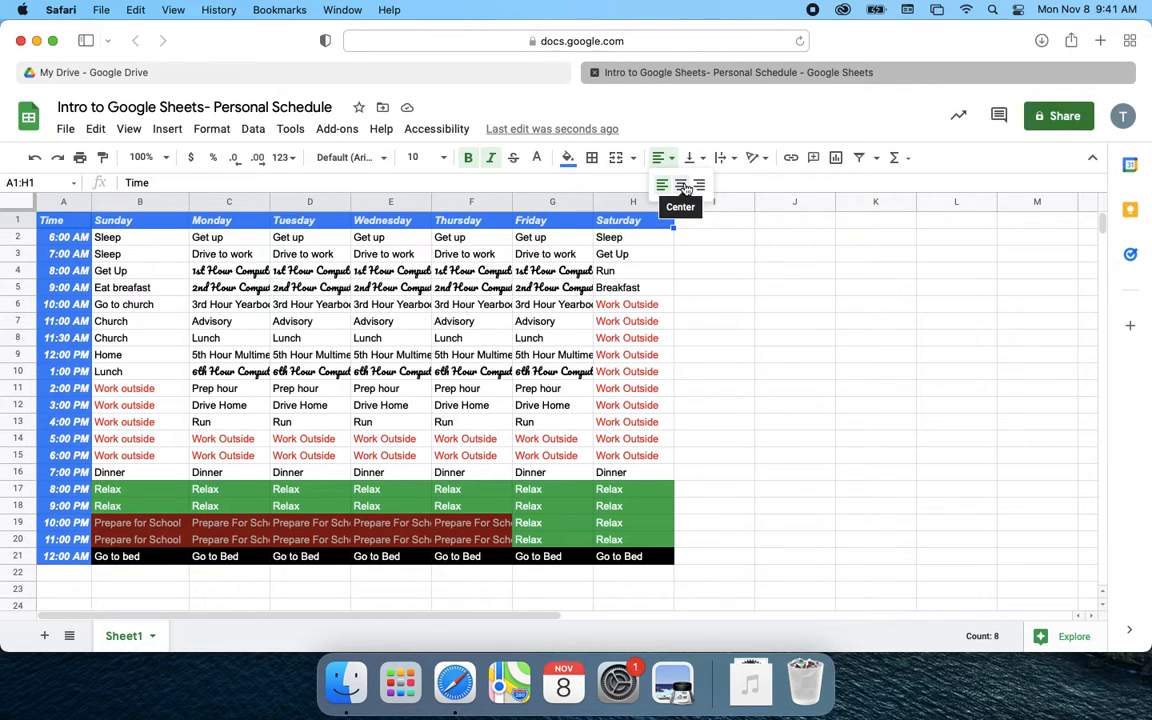
pyautogui.click(684, 188)
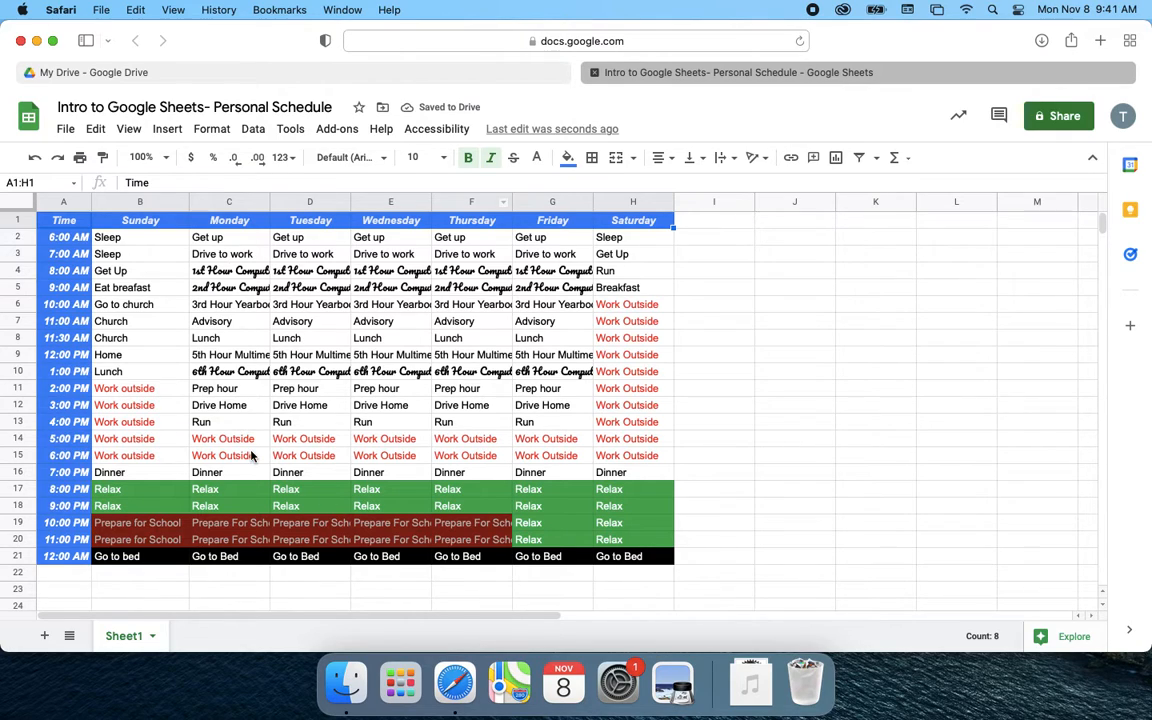
# Center the times in A2:A21 horizontally within their column.
pyautogui.moveTo(65, 237); pyautogui.dragTo(63, 565)
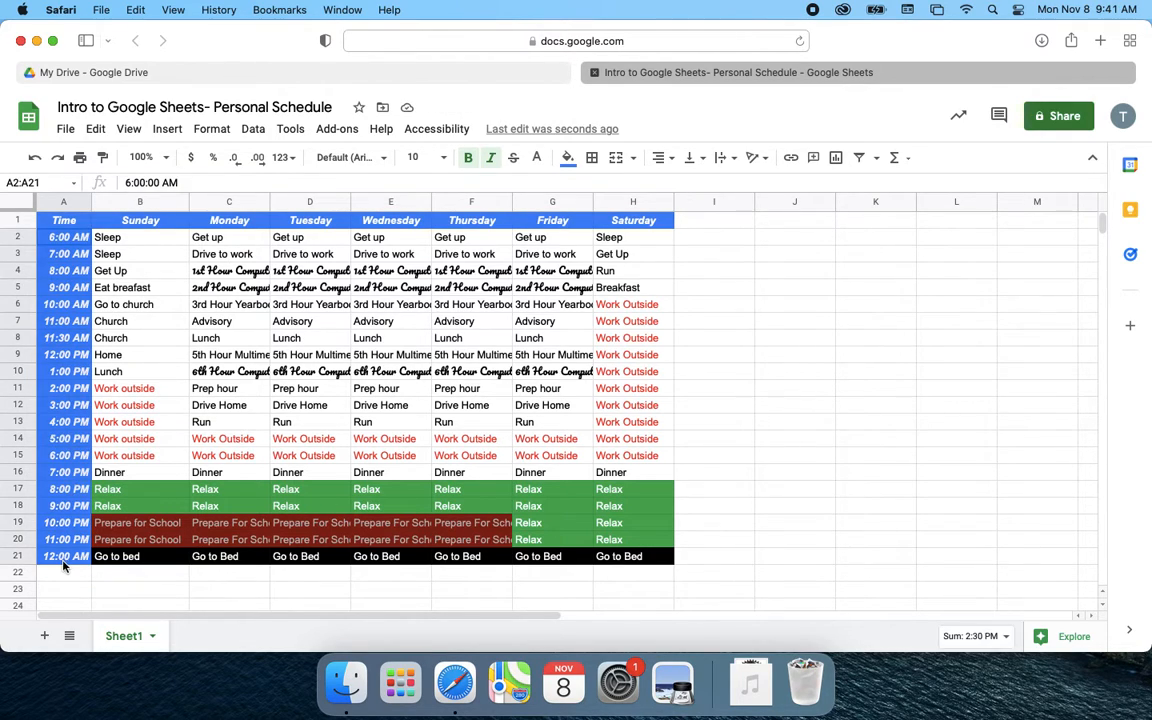
pyautogui.click(661, 158)
pyautogui.click(681, 190)
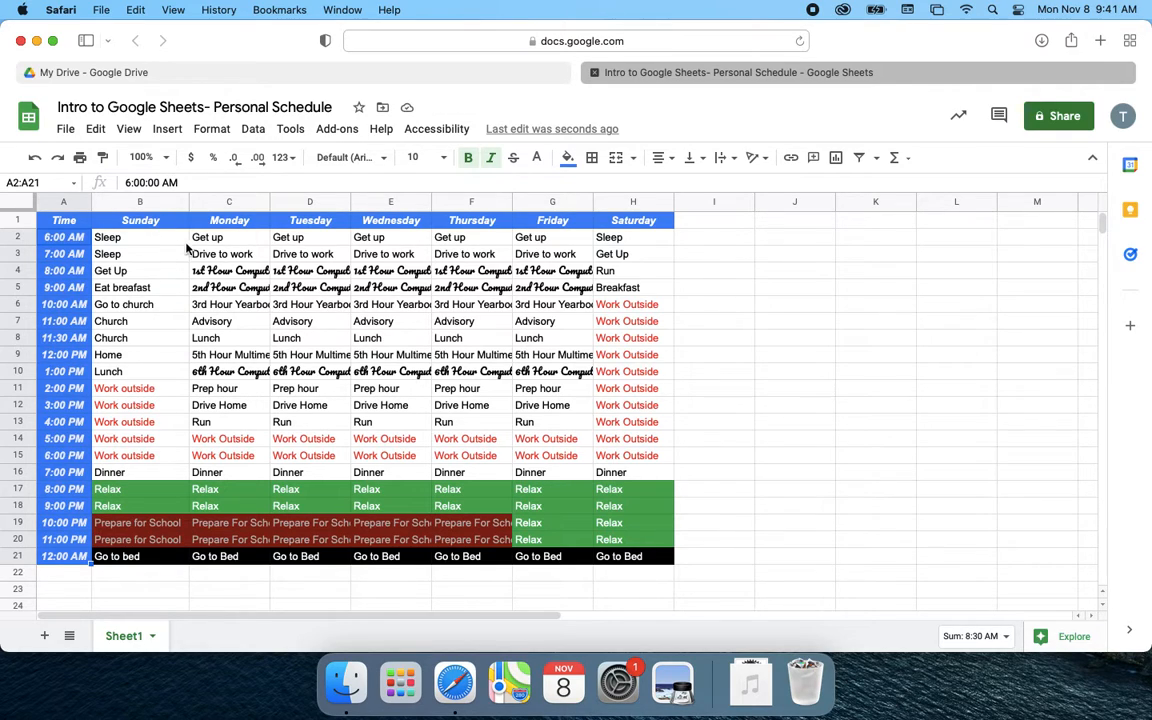
# Wrap the text of the 1st, 2nd and 3rd hour class cells in C4:G6.
pyautogui.click(238, 276)
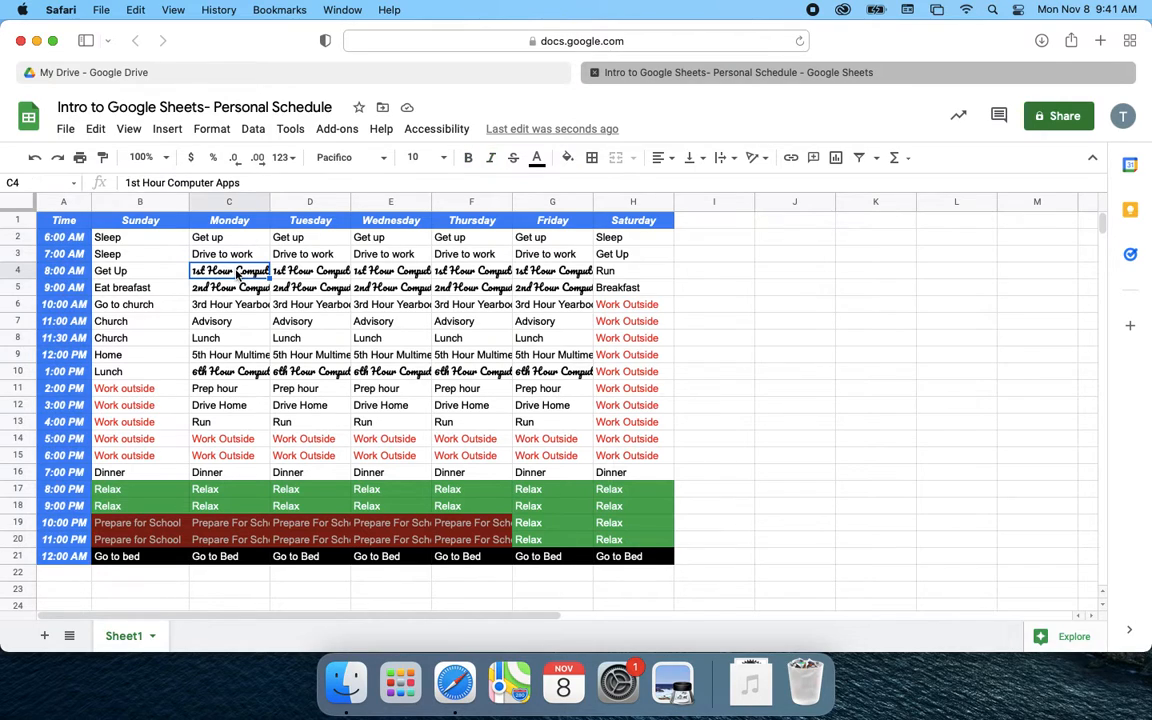
pyautogui.moveTo(226, 275); pyautogui.dragTo(583, 289)
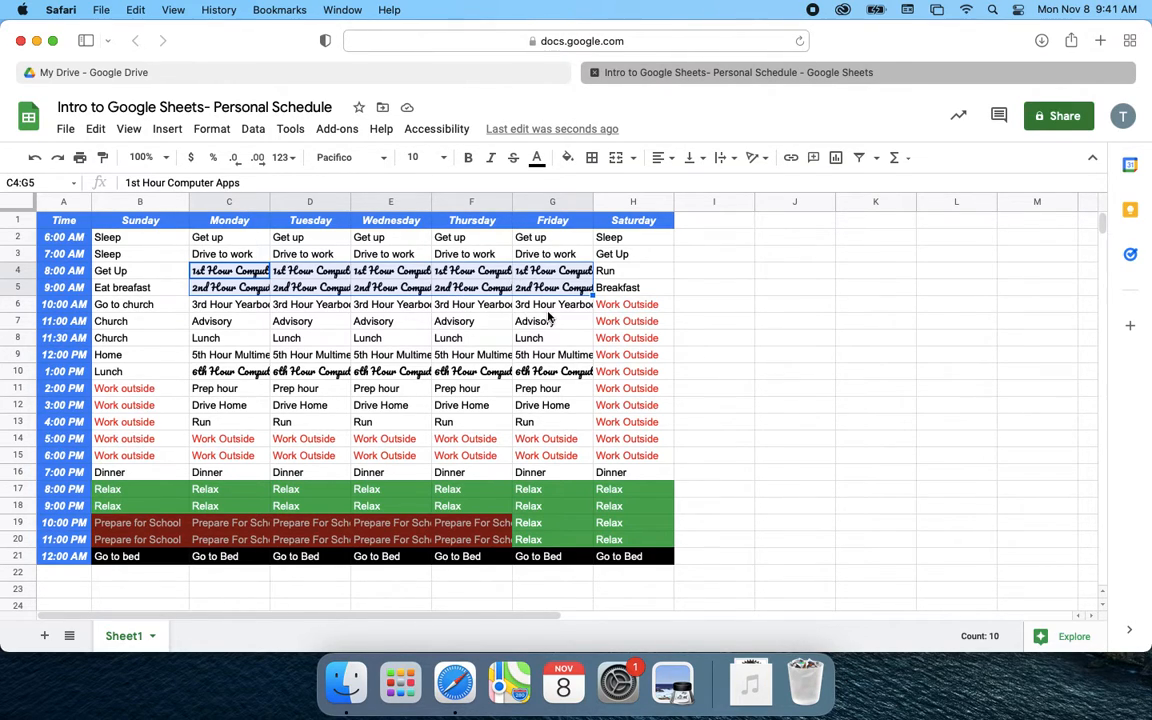
pyautogui.keyDown('shift'); pyautogui.click(560, 307); pyautogui.keyUp('shift')
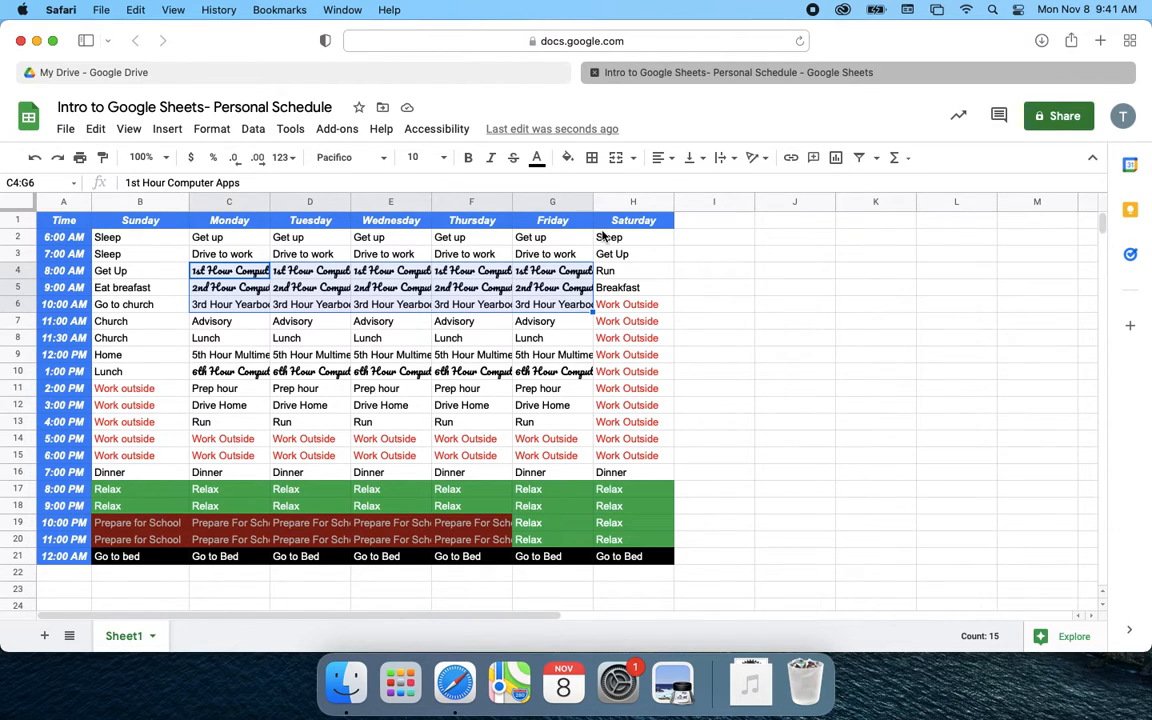
pyautogui.click(723, 163)
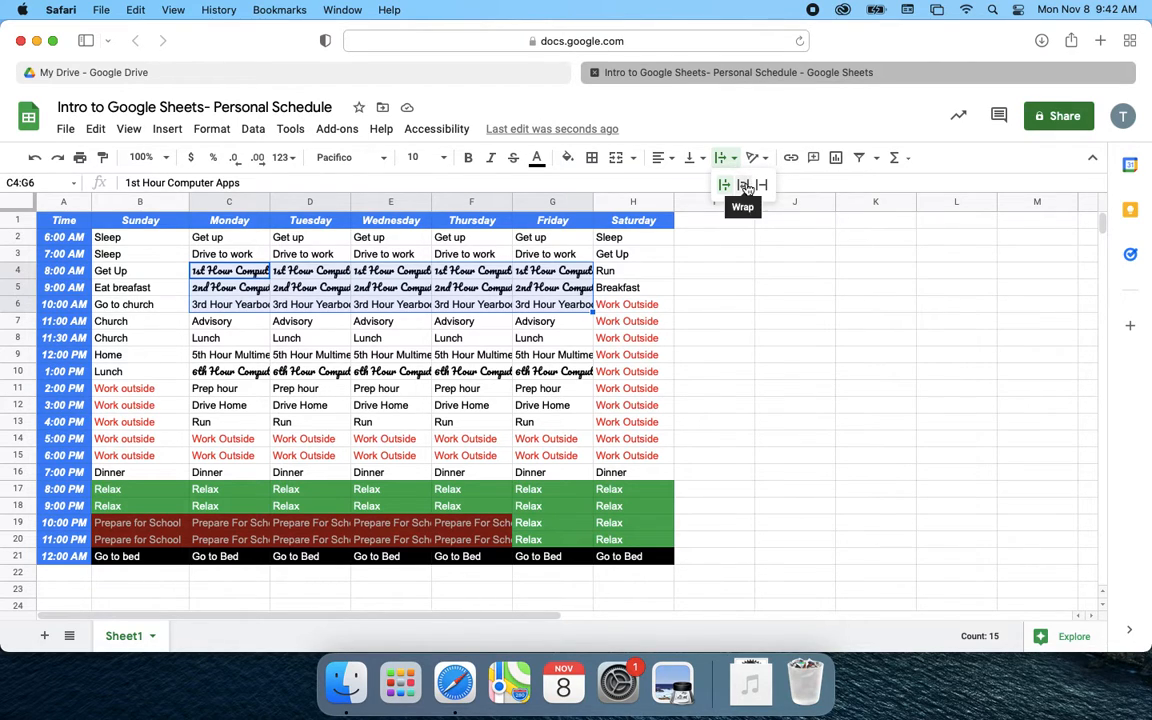
pyautogui.click(742, 185)
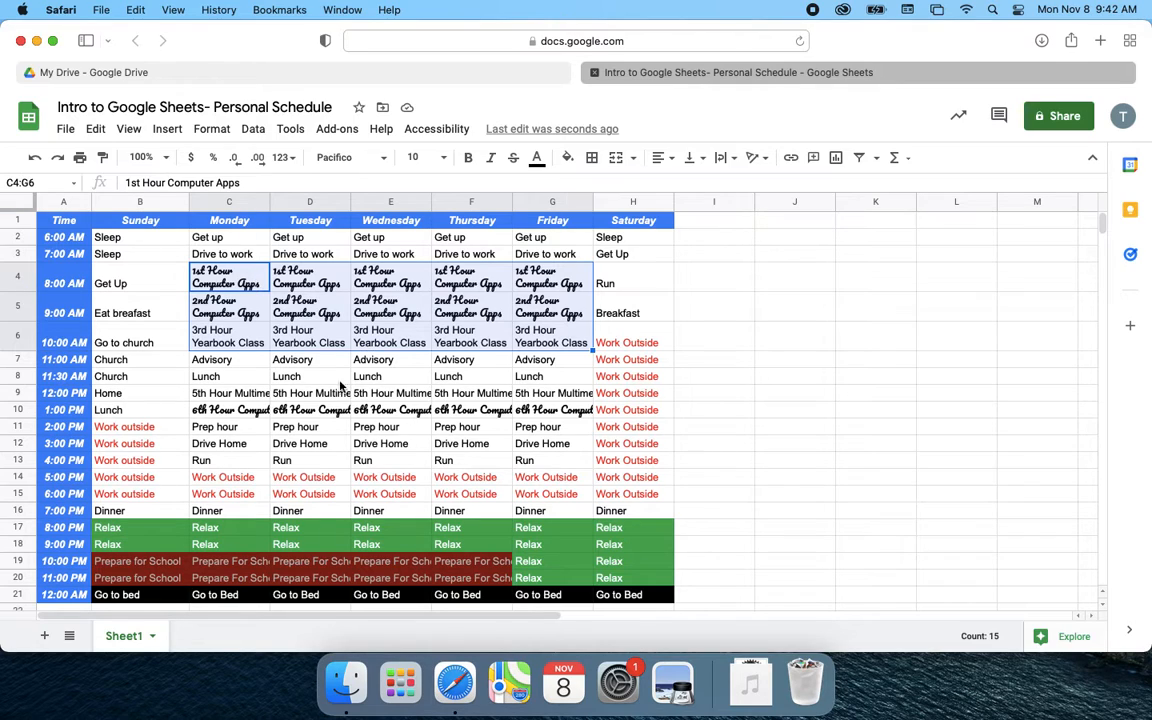
# Wrap the text of the 5th and 6th hour class cells in C9:G10.
pyautogui.click(252, 411)
pyautogui.moveTo(252, 411); pyautogui.dragTo(516, 396)
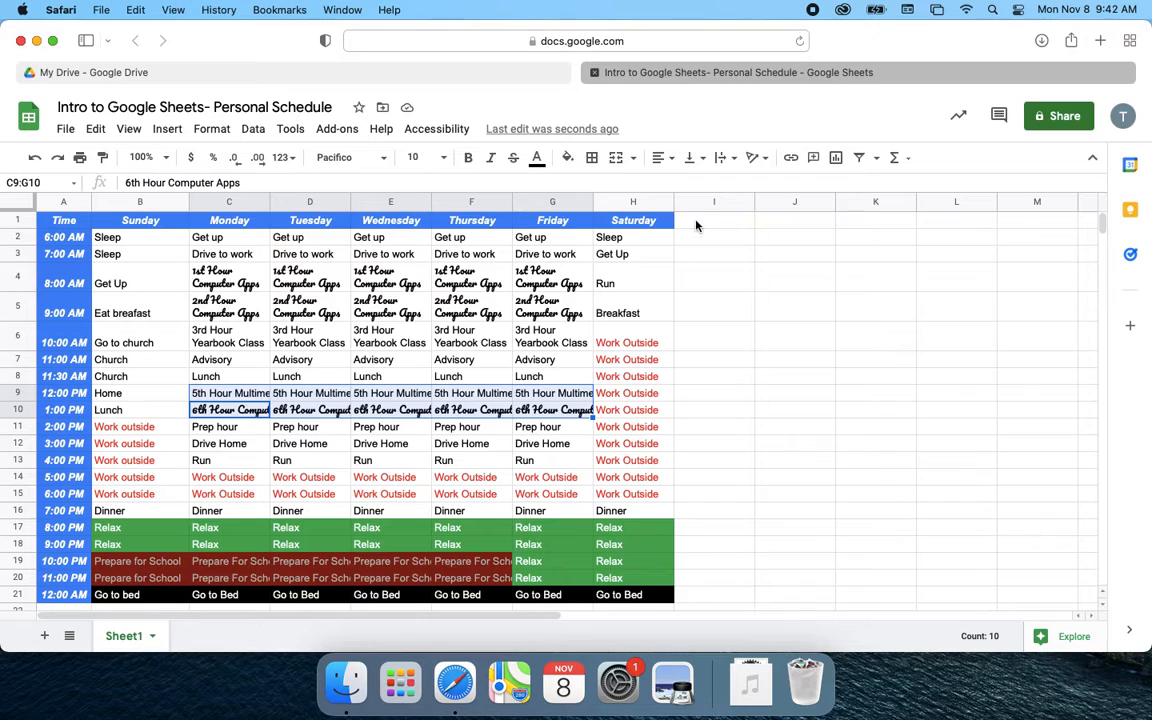
pyautogui.click(720, 158)
pyautogui.click(743, 185)
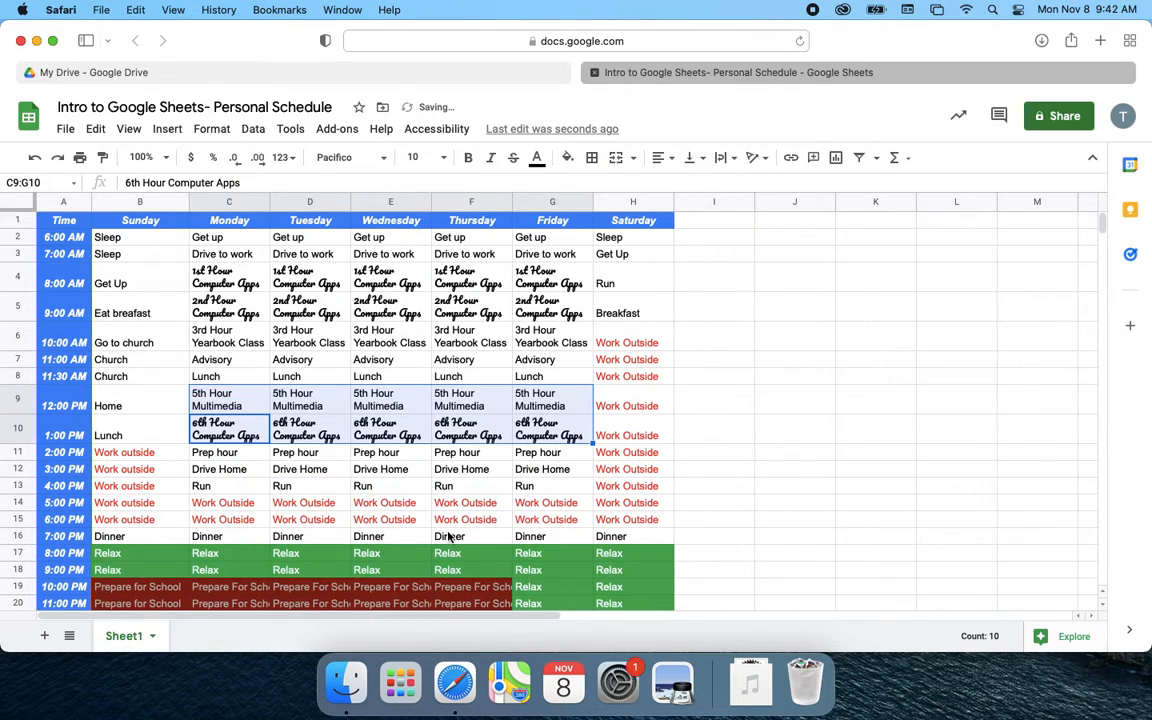
# Wrap the text of the Prepare for School cells in B19:F20.
pyautogui.moveTo(150, 588); pyautogui.dragTo(480, 605)
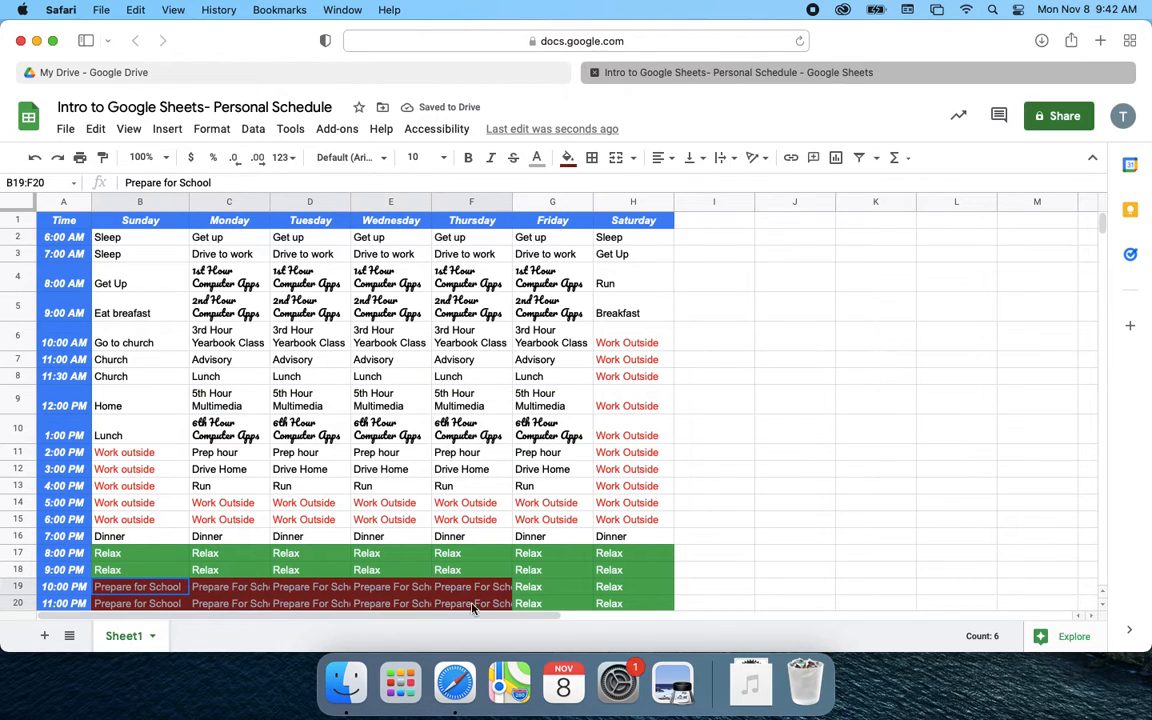
pyautogui.click(735, 157)
pyautogui.click(742, 184)
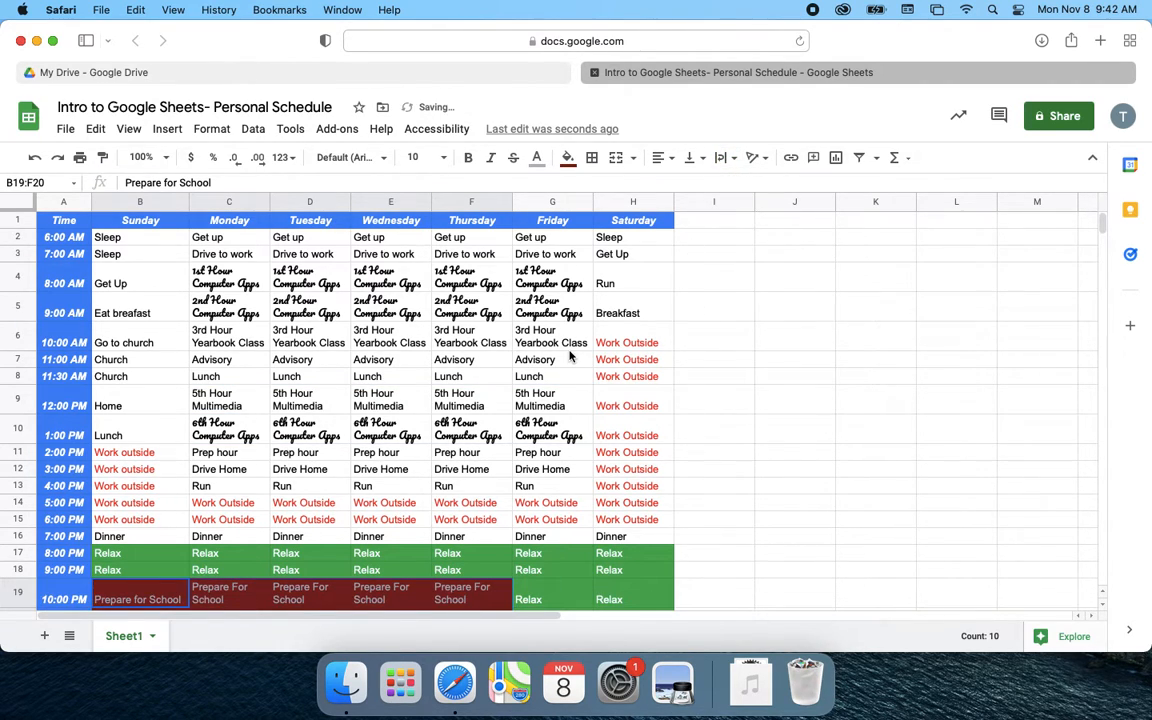
pyautogui.scroll(-5, 570, 355)
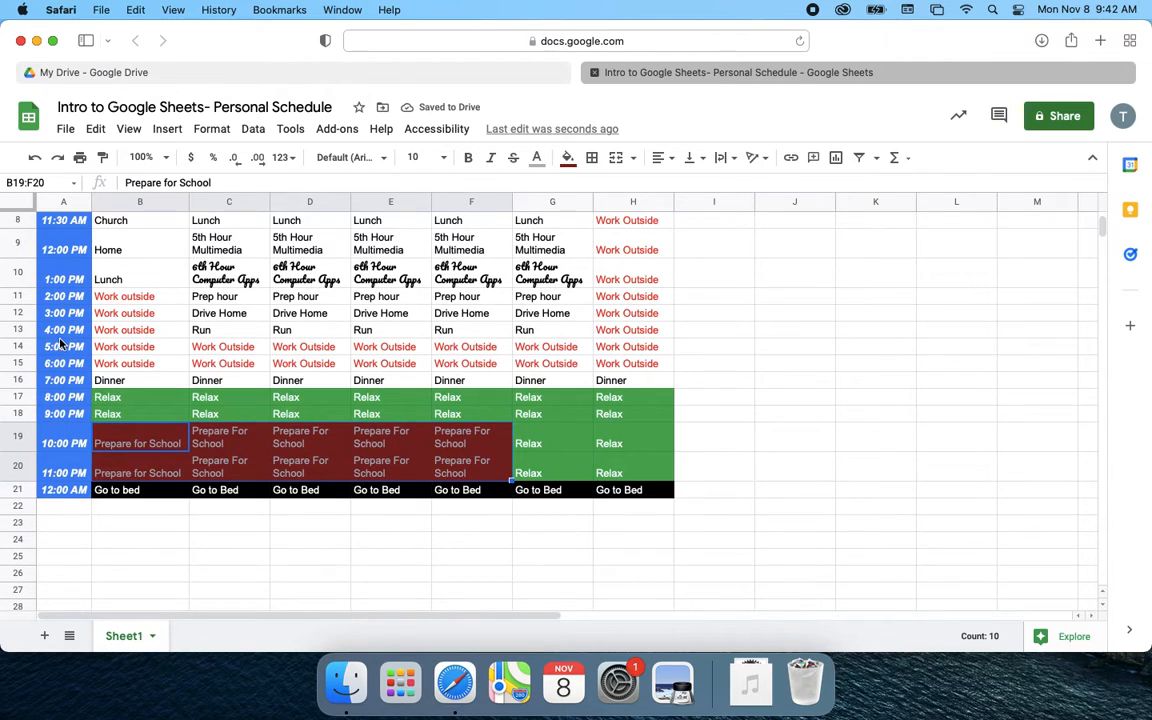
# Select the schedule body A2:H21 and slightly reduce the height of row 10.
pyautogui.scroll(5, 68, 311)
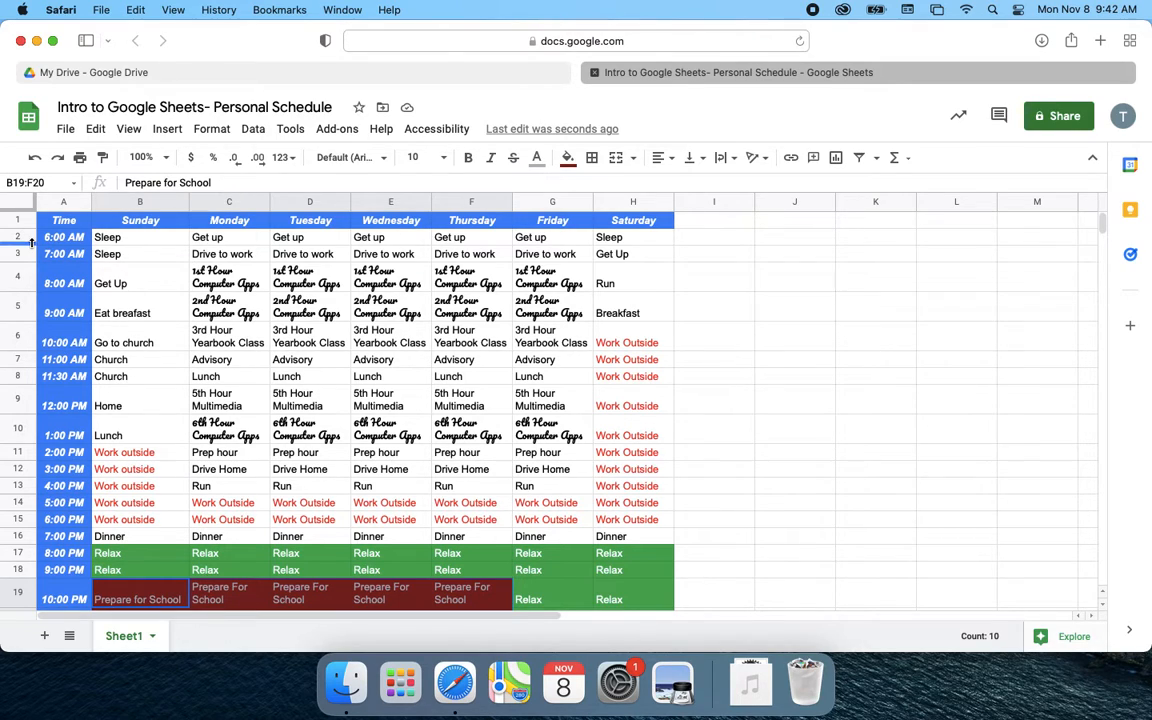
pyautogui.moveTo(60, 237); pyautogui.dragTo(668, 572)
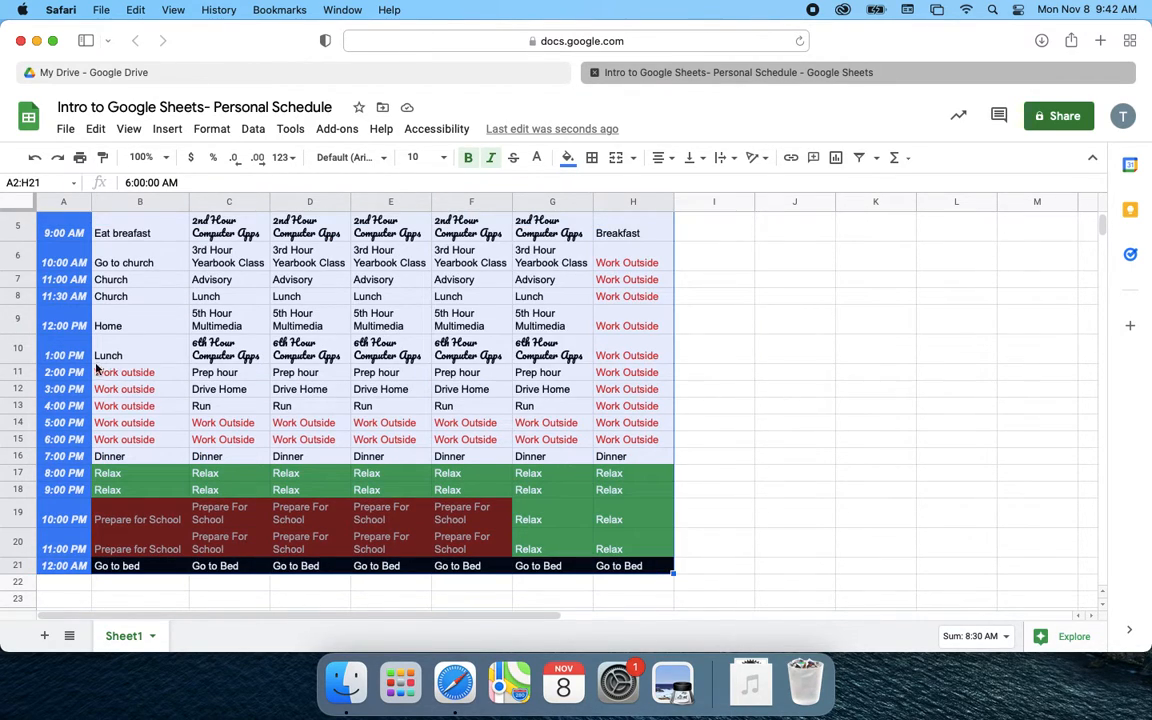
pyautogui.rightClick(31, 362)
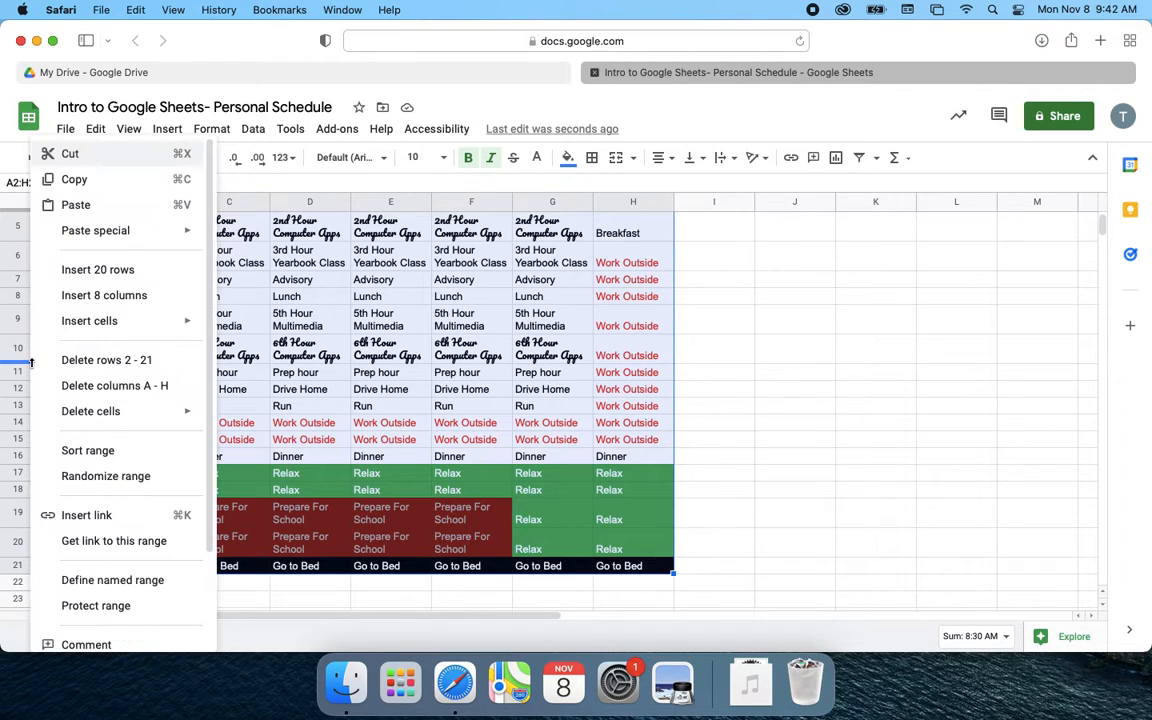
pyautogui.click(22, 368)
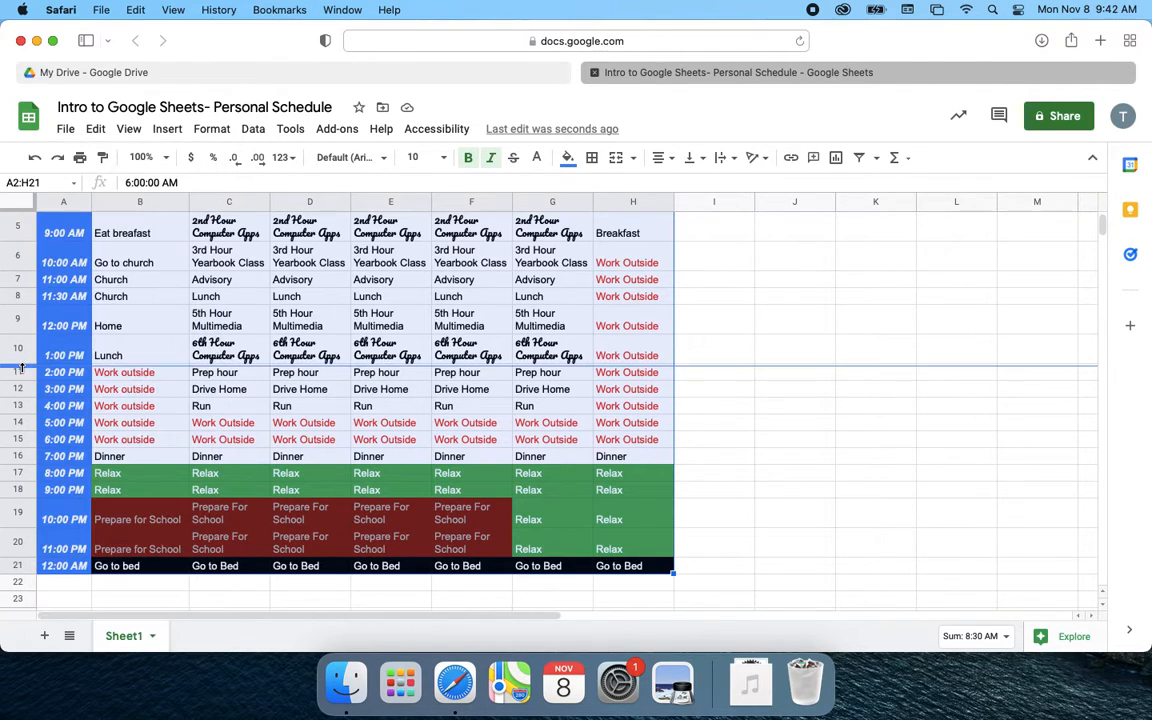
pyautogui.moveTo(22, 368); pyautogui.dragTo(22, 365)
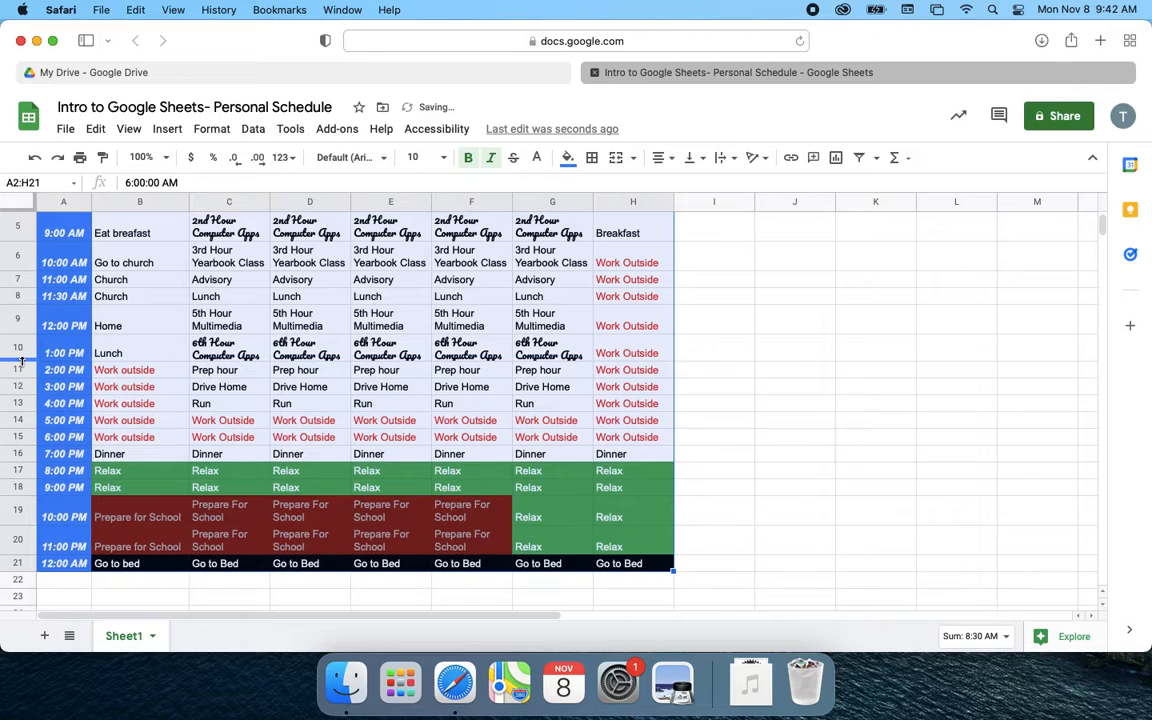
# Try making rows 2 and 3 taller, and undo both row height changes.
pyautogui.scroll(3, 124, 325)
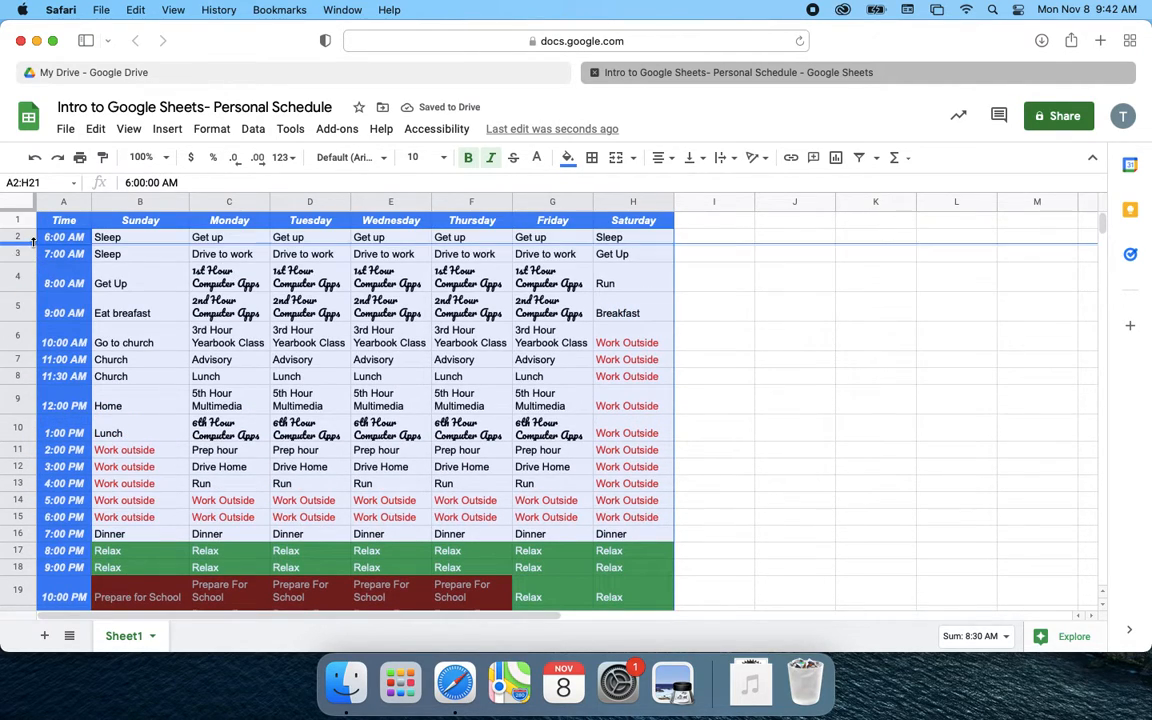
pyautogui.moveTo(30, 245); pyautogui.dragTo(28, 302)
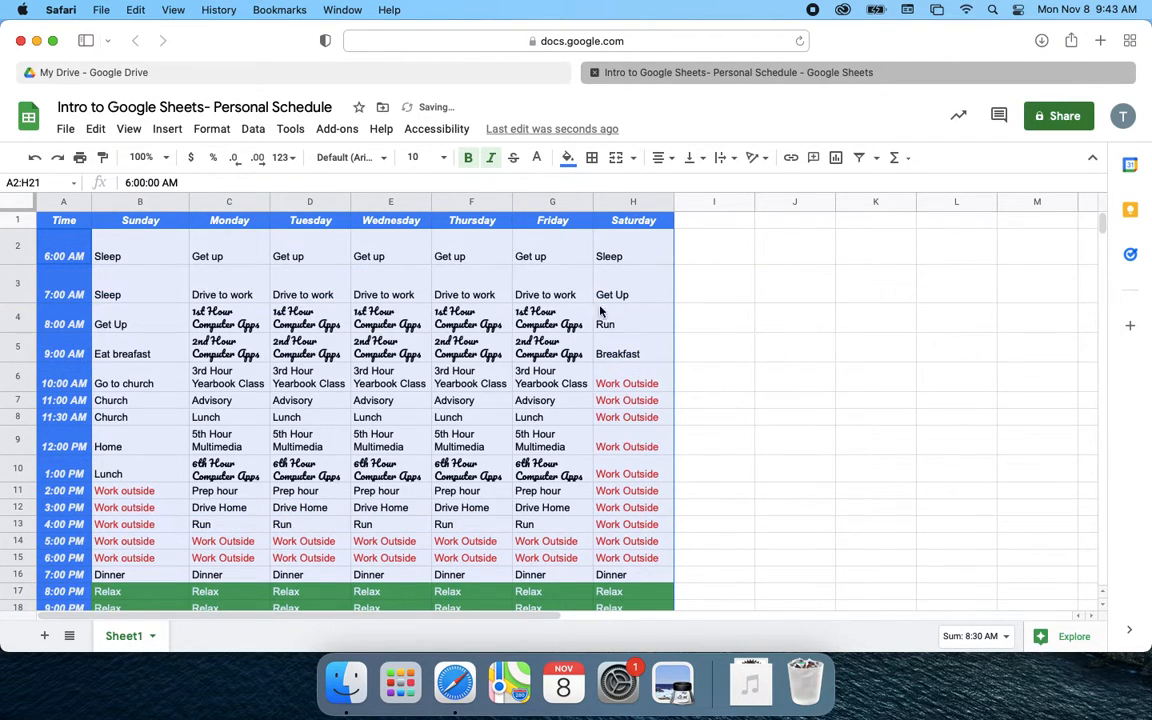
pyautogui.press('super+z')
pyautogui.press('super+z')
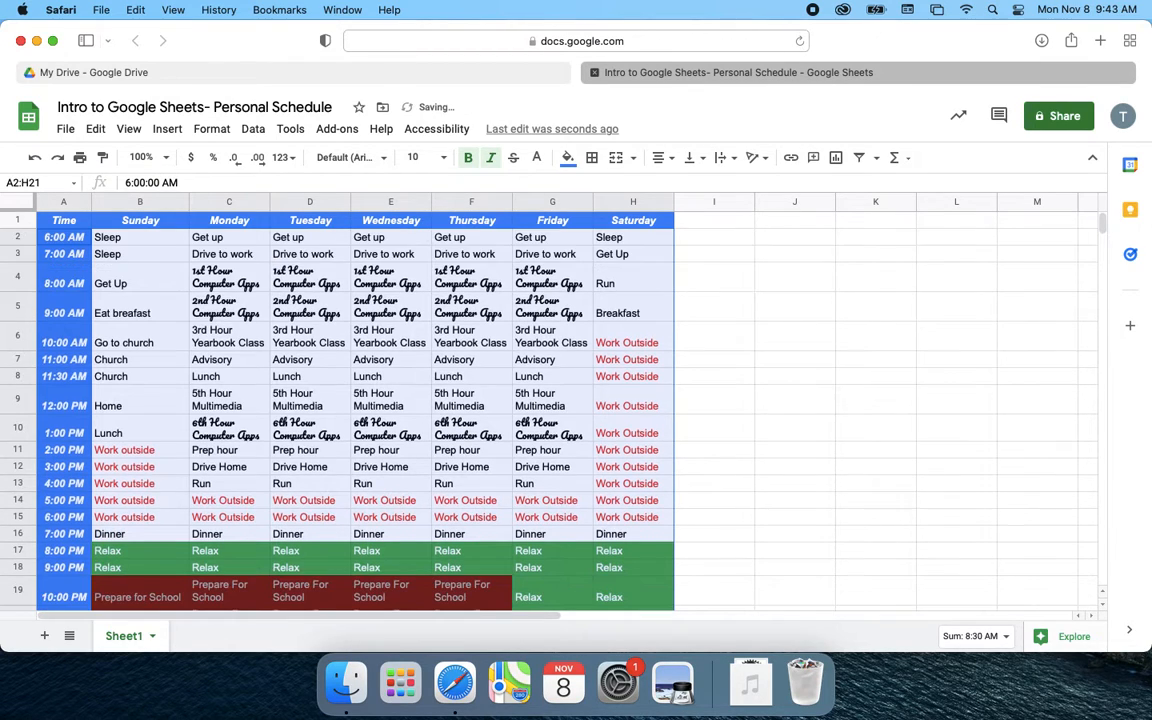
pyautogui.click(452, 256)
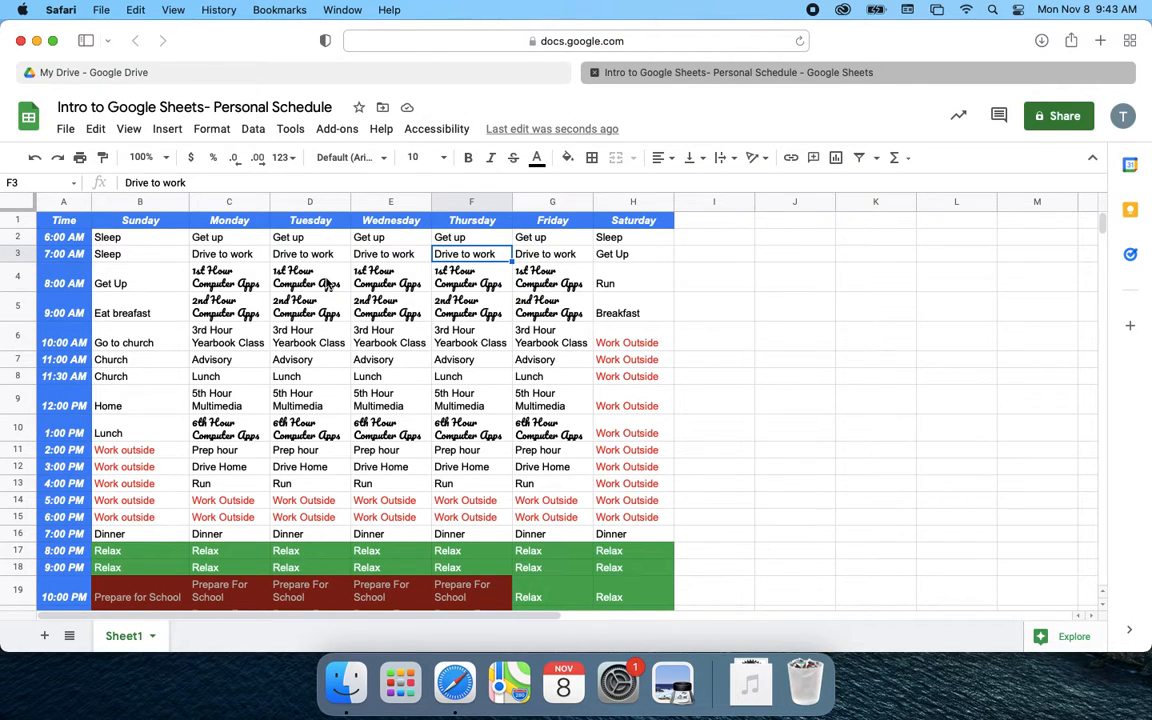
# Fill the 1st Hour Computer Apps cells C4:G4 with the standard yellow-orange colour.
pyautogui.click(212, 287)
pyautogui.moveTo(212, 287); pyautogui.dragTo(560, 312)
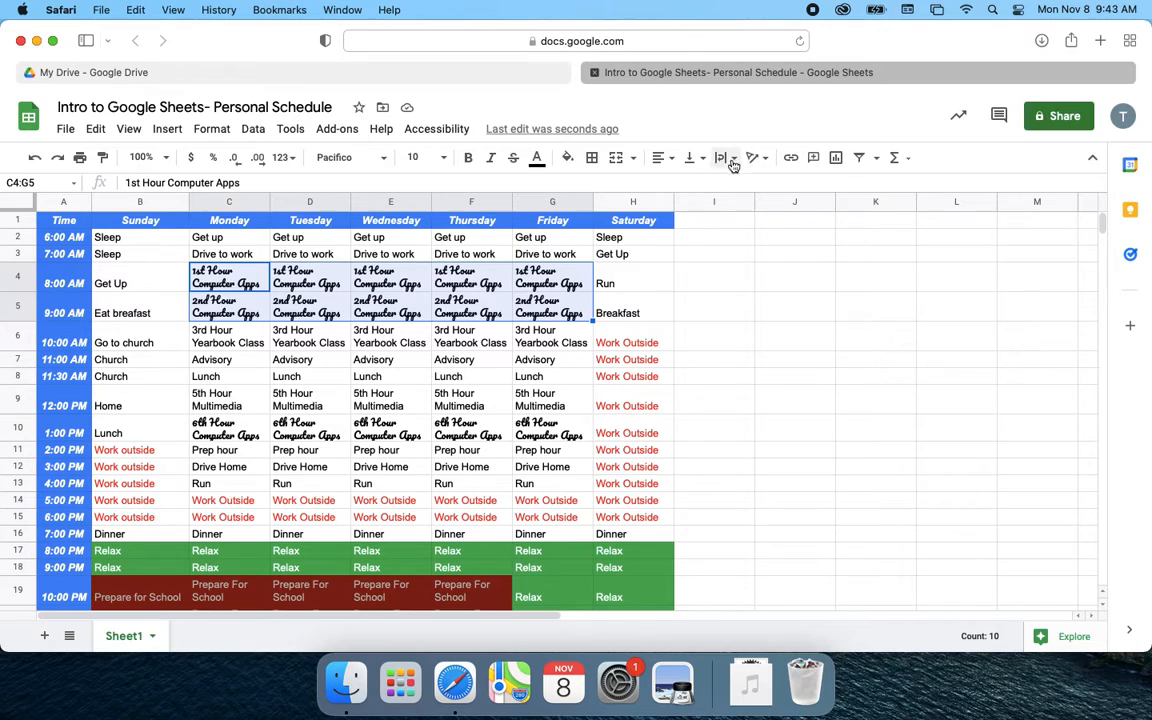
pyautogui.click(552, 283)
pyautogui.rightClick(212, 285)
pyautogui.moveTo(212, 284); pyautogui.dragTo(472, 278)
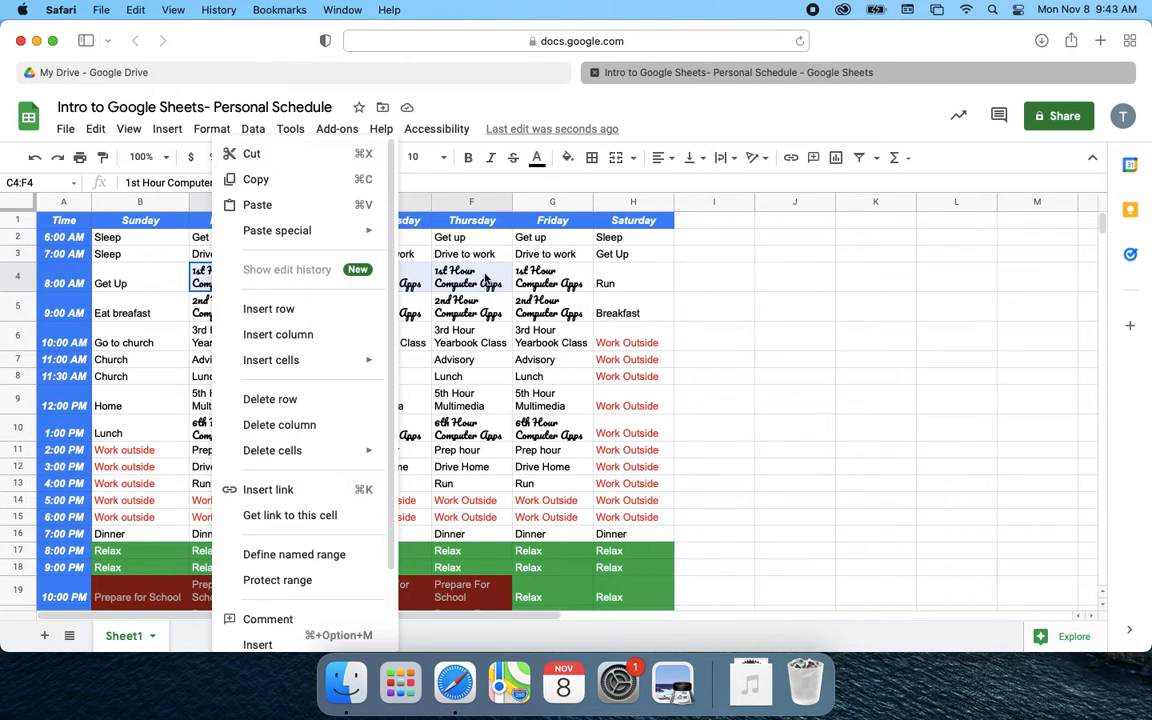
pyautogui.moveTo(549, 274); pyautogui.dragTo(222, 277)
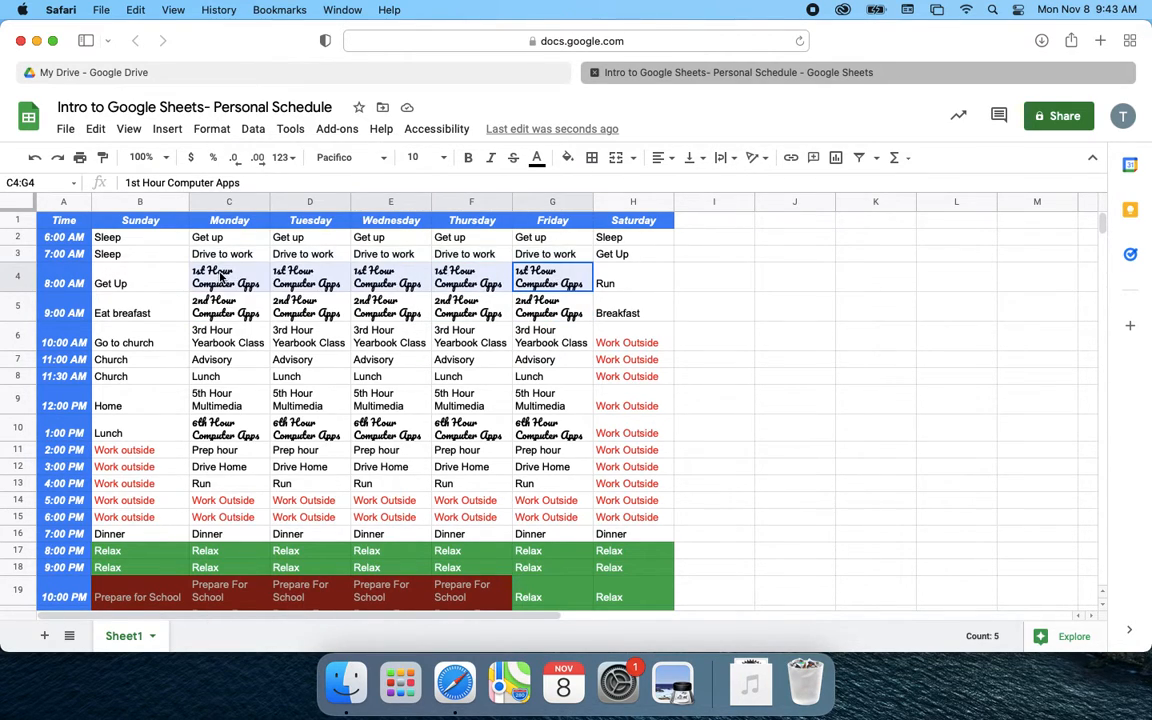
pyautogui.click(567, 157)
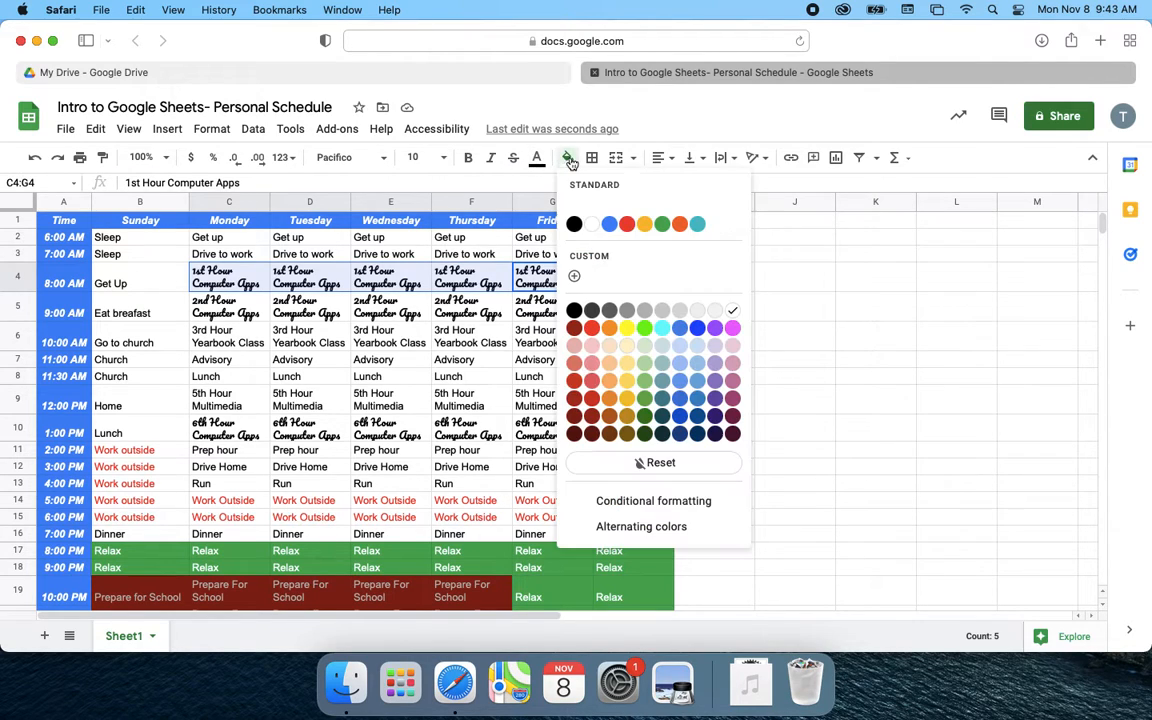
pyautogui.click(644, 224)
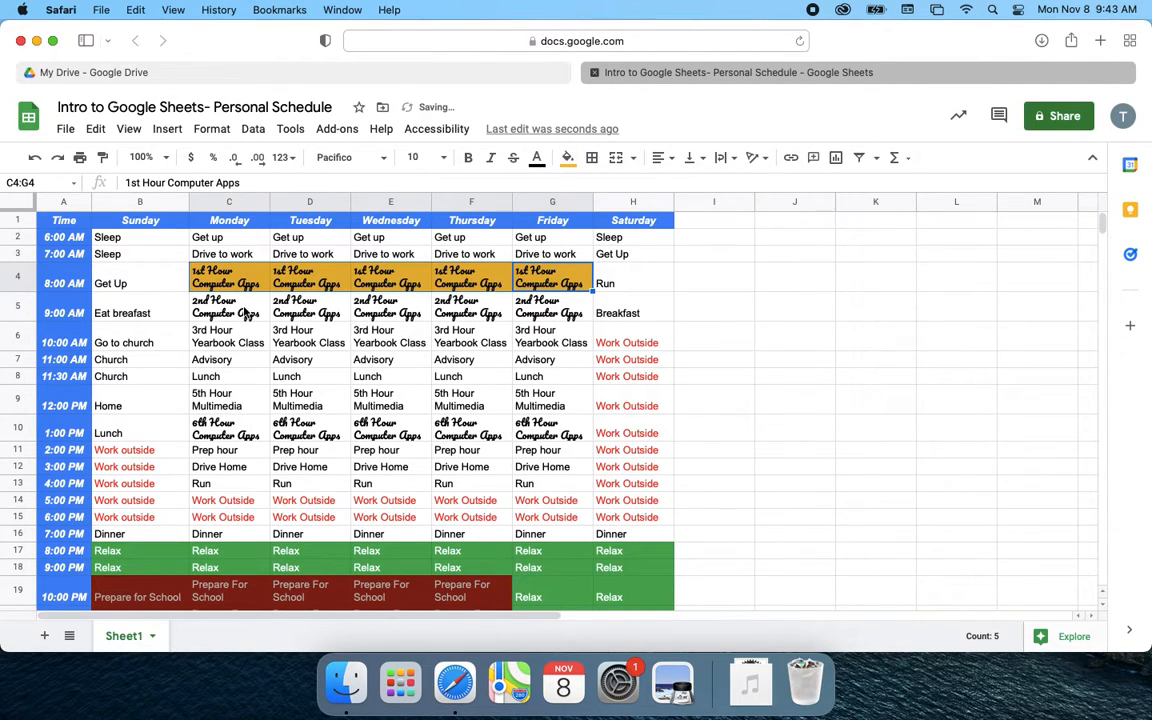
# Fill the 2nd Hour Computer Apps cells C5:G5 with red and the 3rd Hour Yearbook Class cells C6:G6 with cyan.
pyautogui.moveTo(248, 313); pyautogui.dragTo(535, 305)
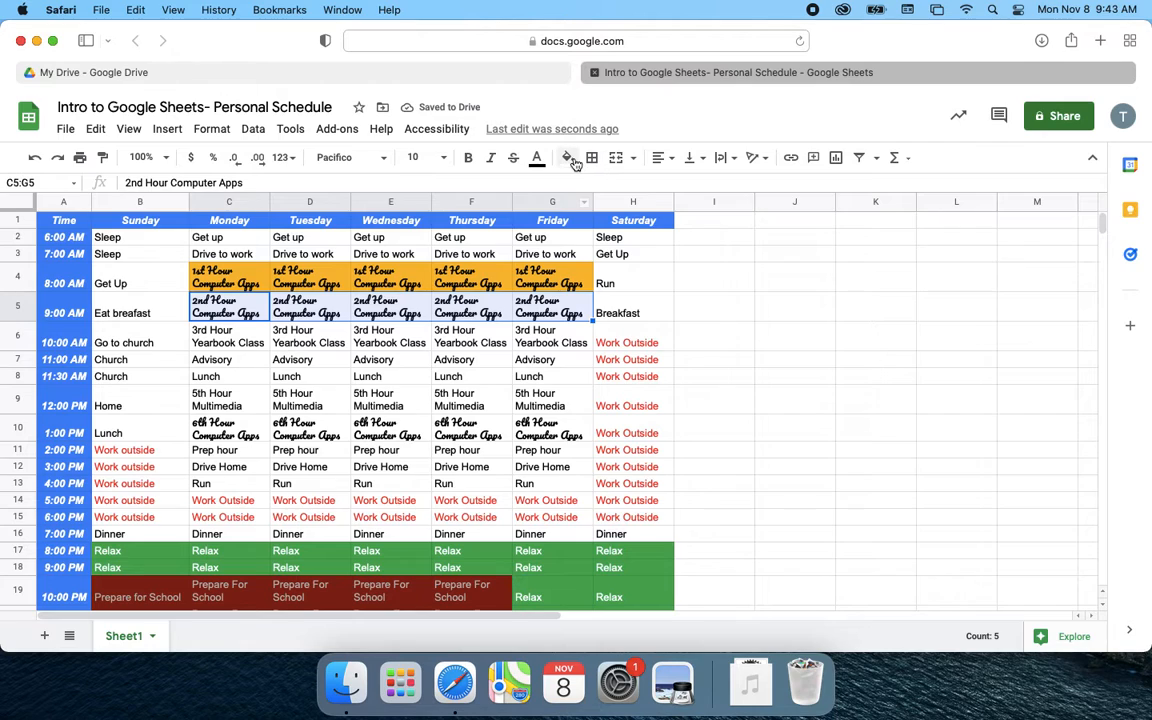
pyautogui.click(567, 157)
pyautogui.click(624, 224)
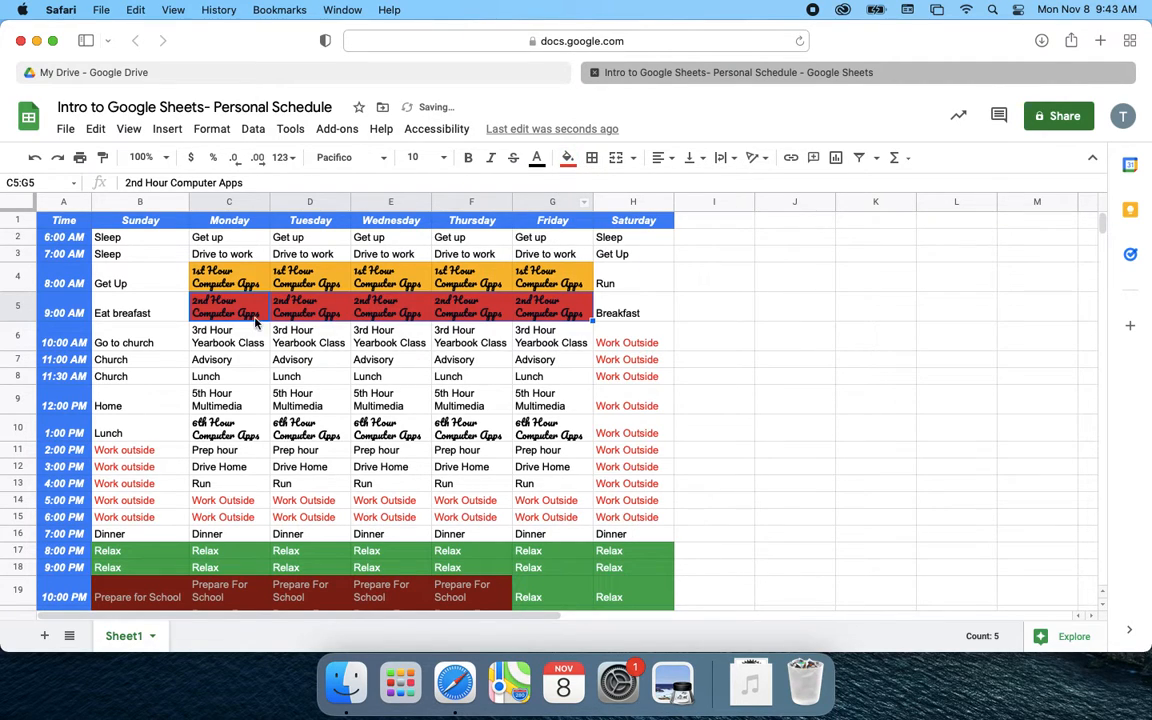
pyautogui.moveTo(255, 330); pyautogui.dragTo(535, 335)
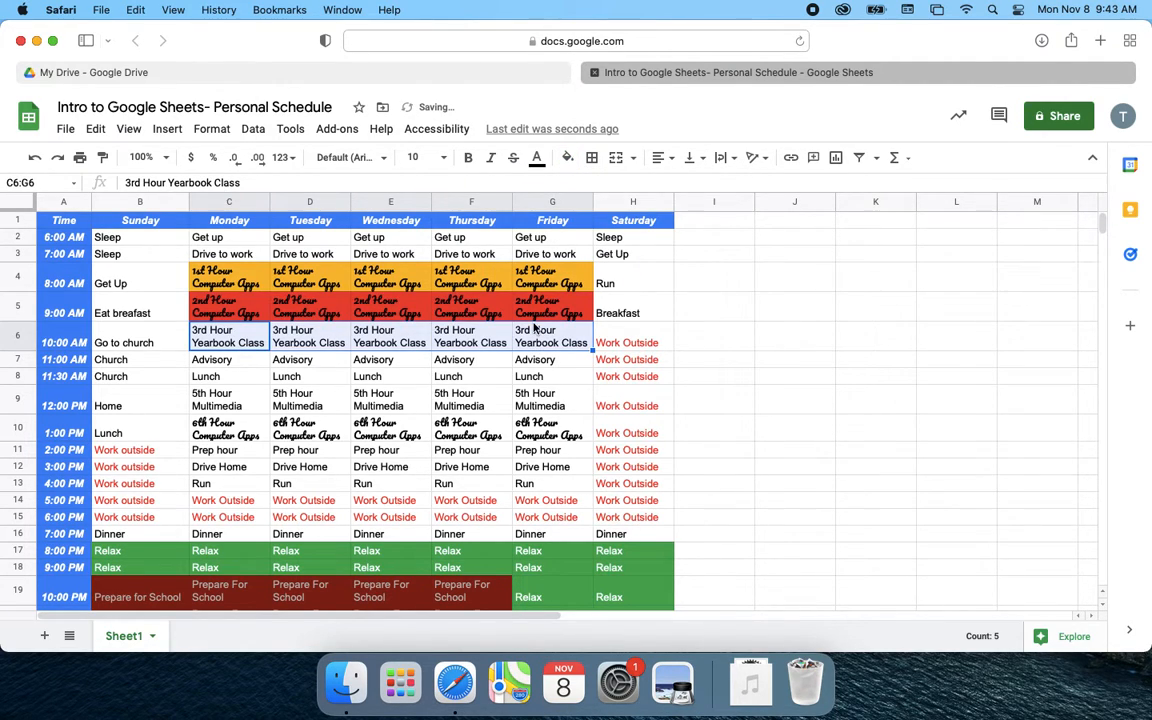
pyautogui.click(567, 157)
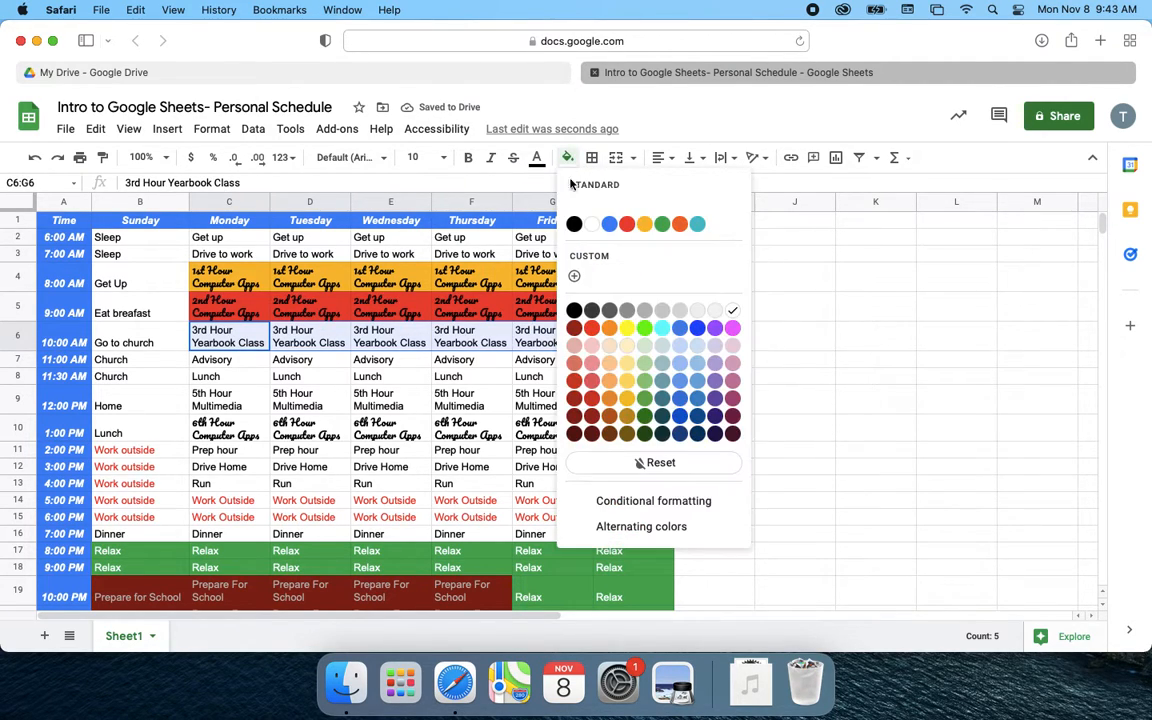
pyautogui.click(664, 329)
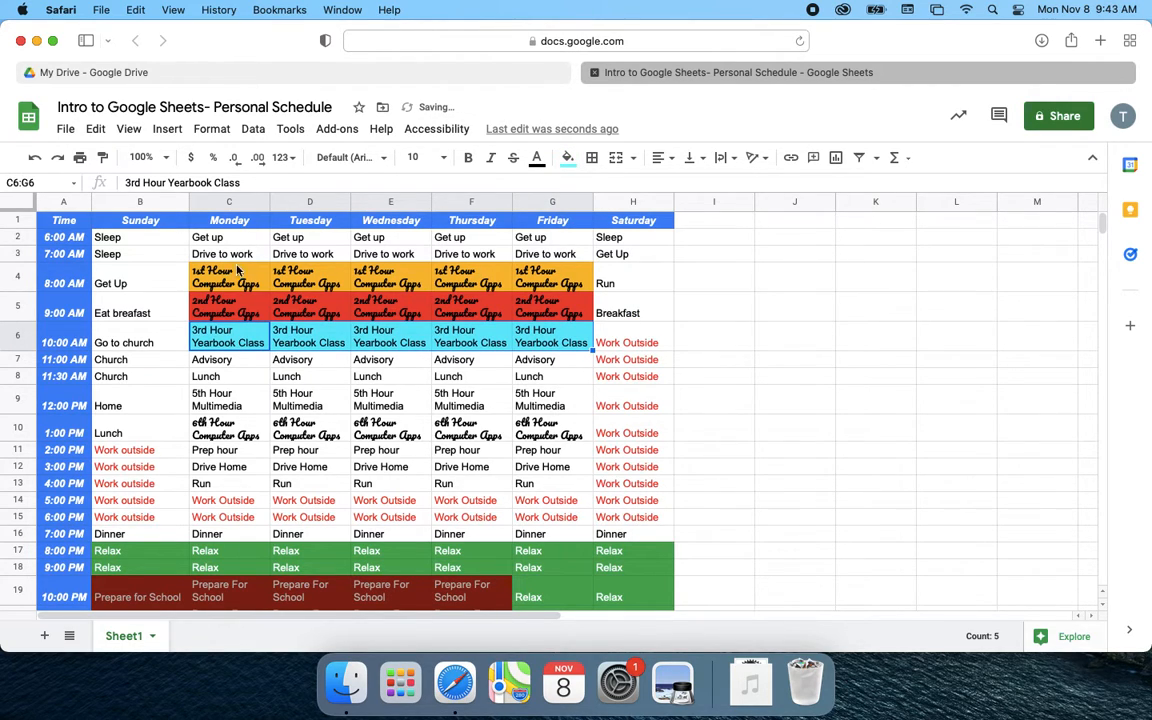
# Fill the weekday Drive to work cells C3:G3 with bright blue and deselect the range.
pyautogui.moveTo(215, 253); pyautogui.dragTo(563, 262)
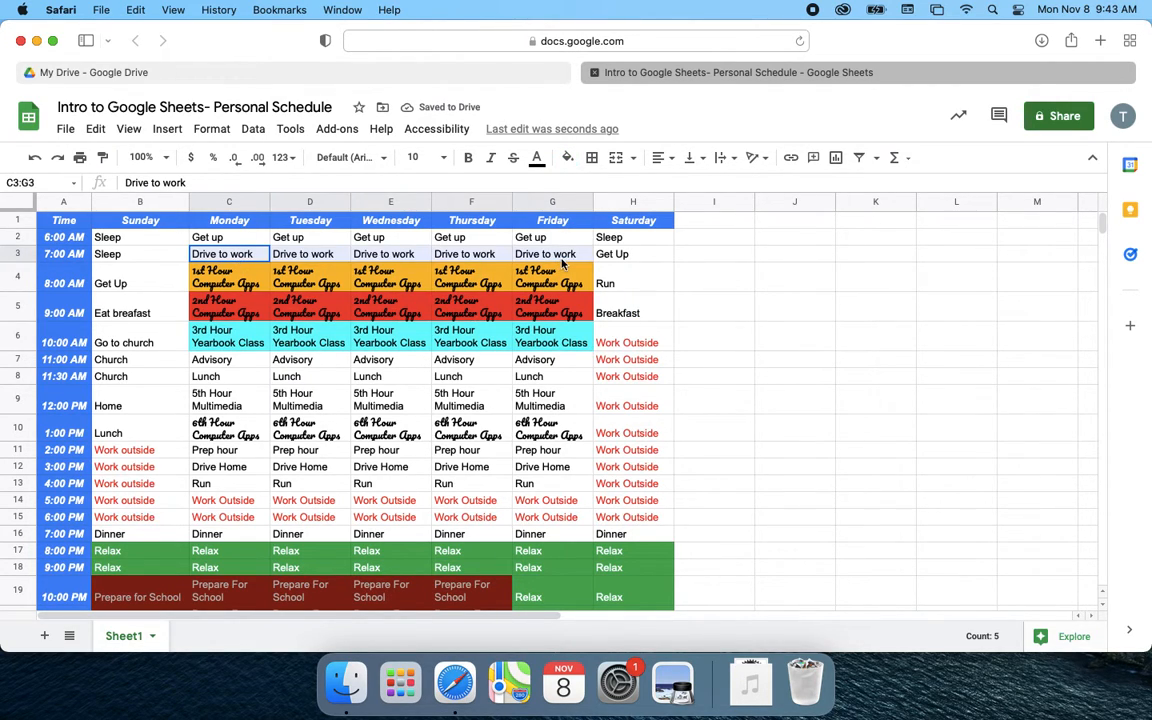
pyautogui.click(567, 157)
pyautogui.click(688, 333)
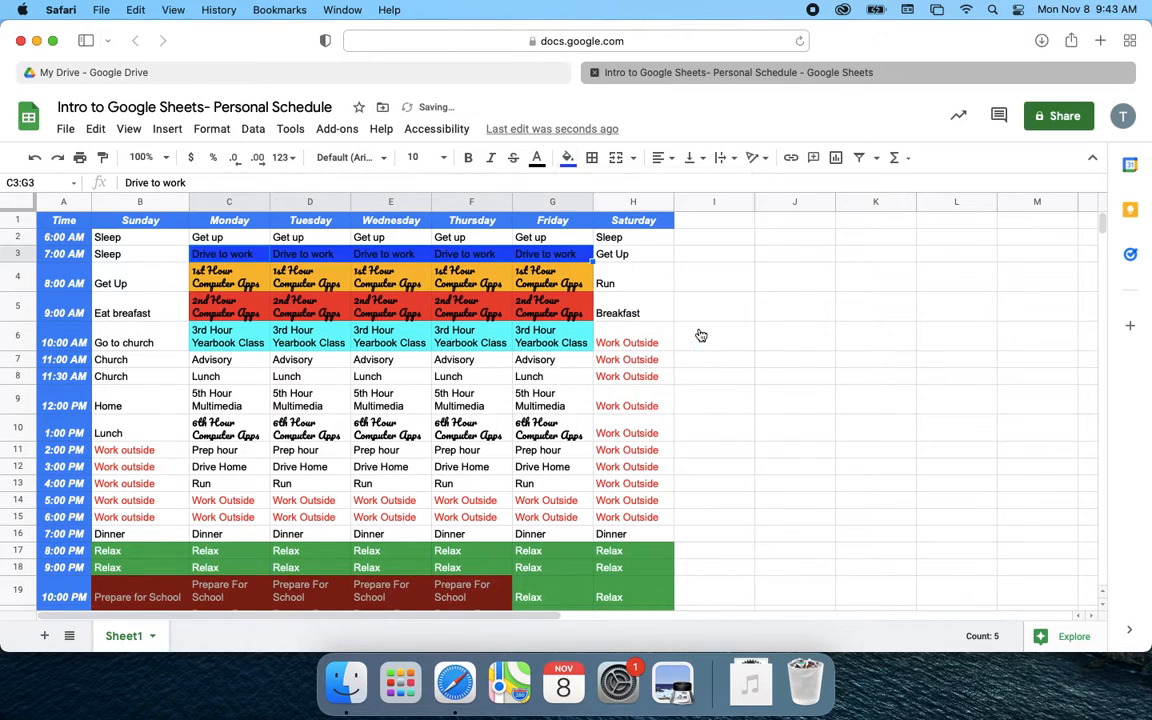
pyautogui.click(388, 338)
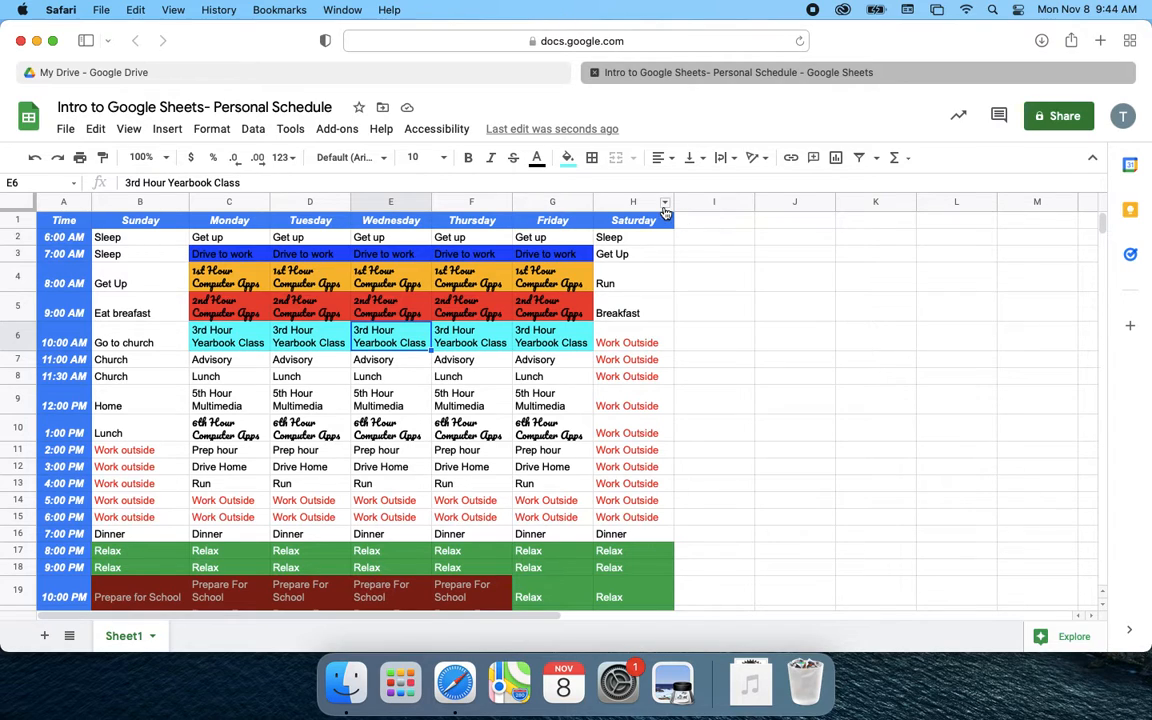
# Try tilting the text of the header row A1:H1 upward and downward with text rotation.
pyautogui.scroll(-1, 126, 190)
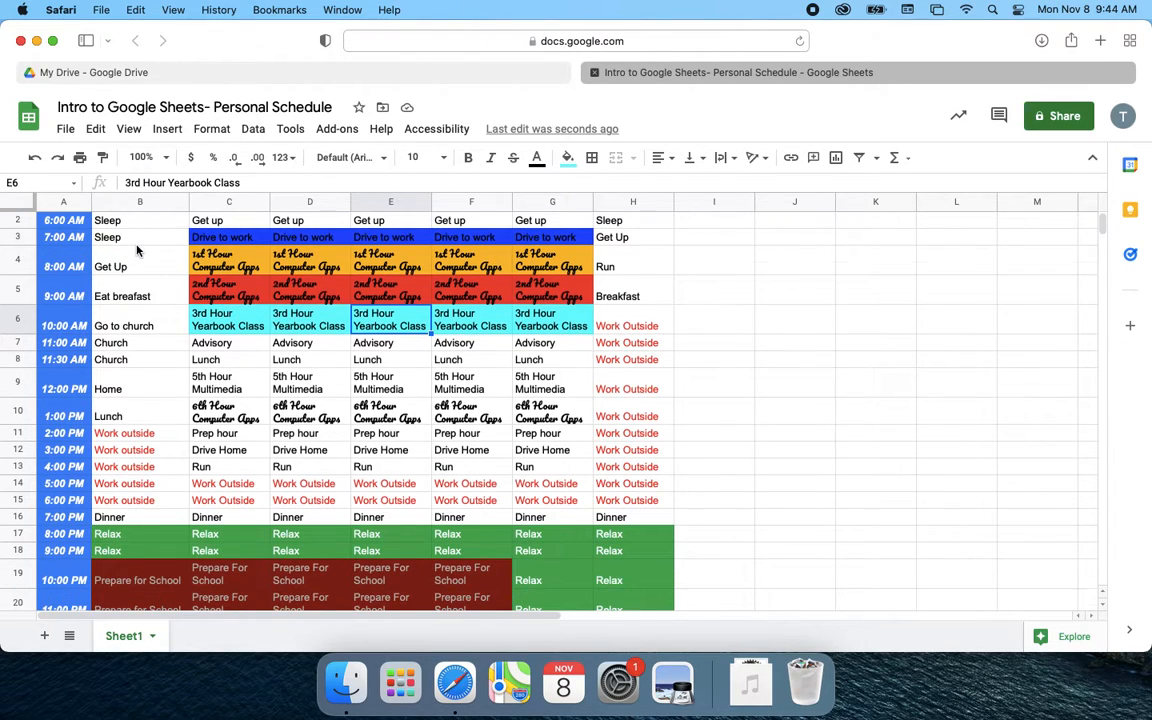
pyautogui.scroll(1, 115, 216)
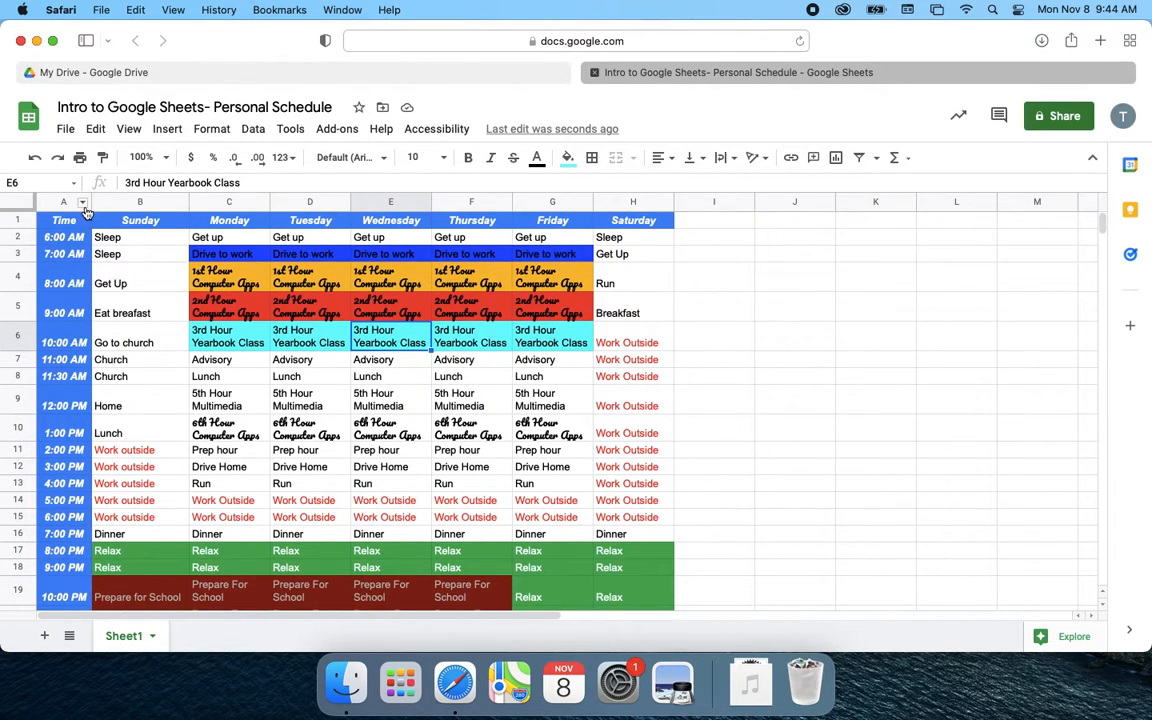
pyautogui.moveTo(86, 220); pyautogui.dragTo(632, 233)
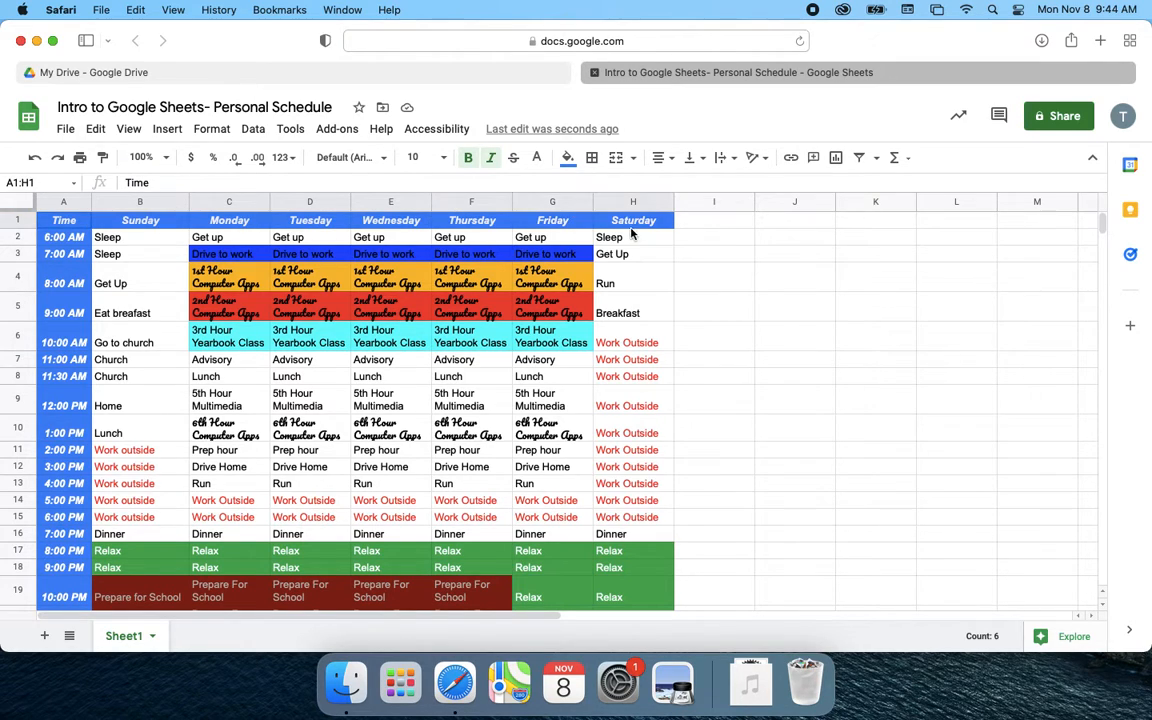
pyautogui.click(768, 160)
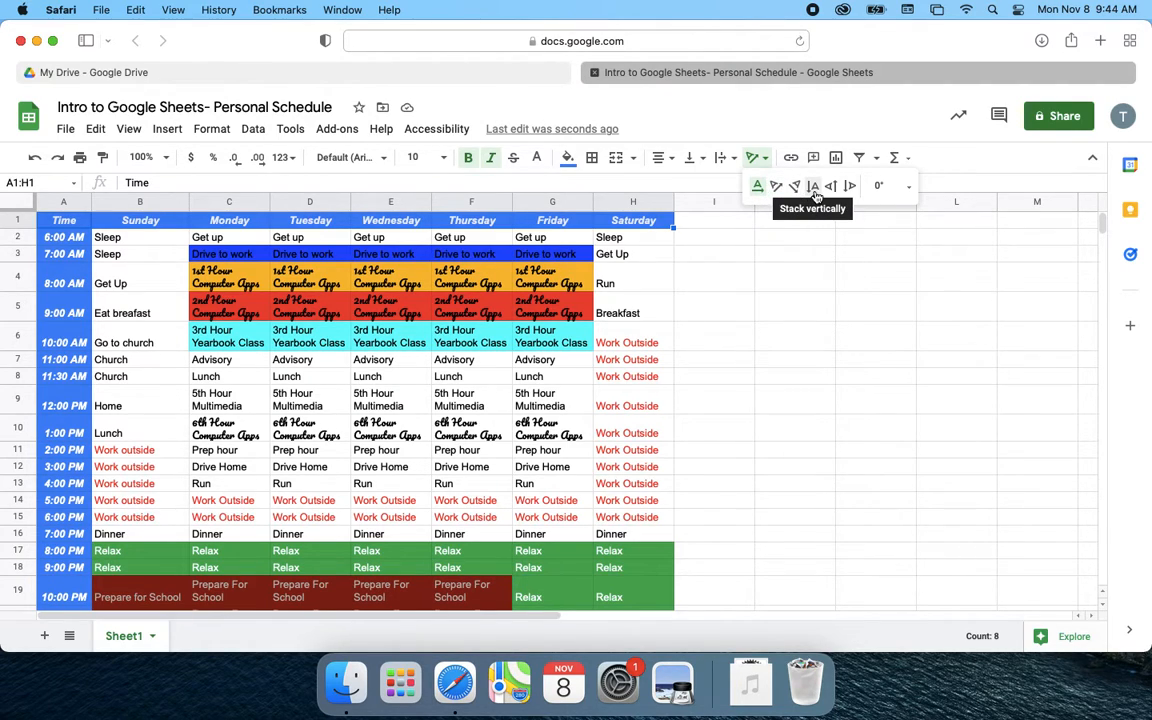
pyautogui.click(776, 187)
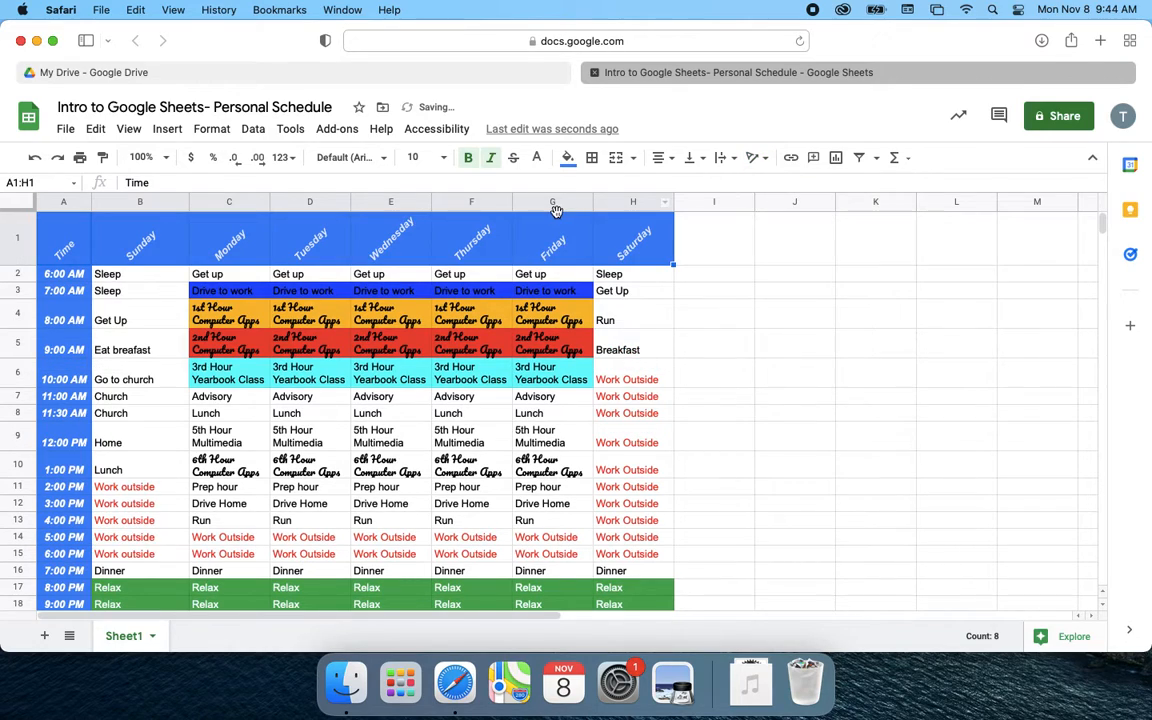
pyautogui.click(757, 157)
pyautogui.click(796, 190)
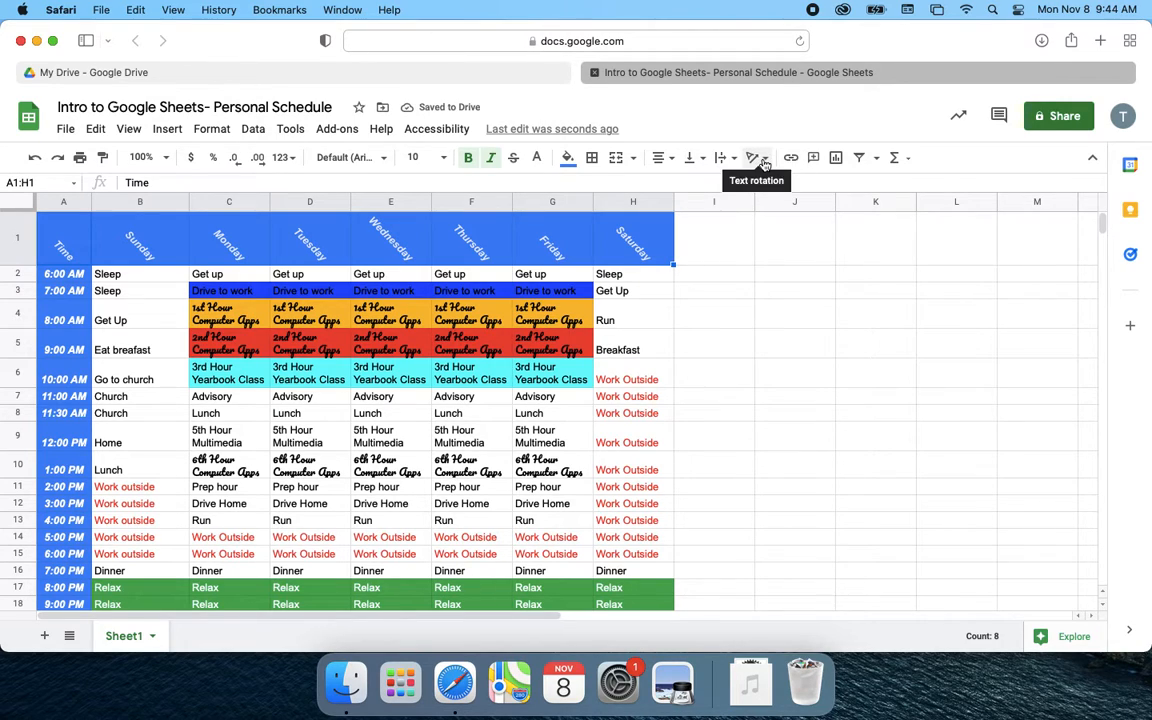
# Try stacking the header row text in A1:H1 vertically and rotating it upward.
pyautogui.click(760, 158)
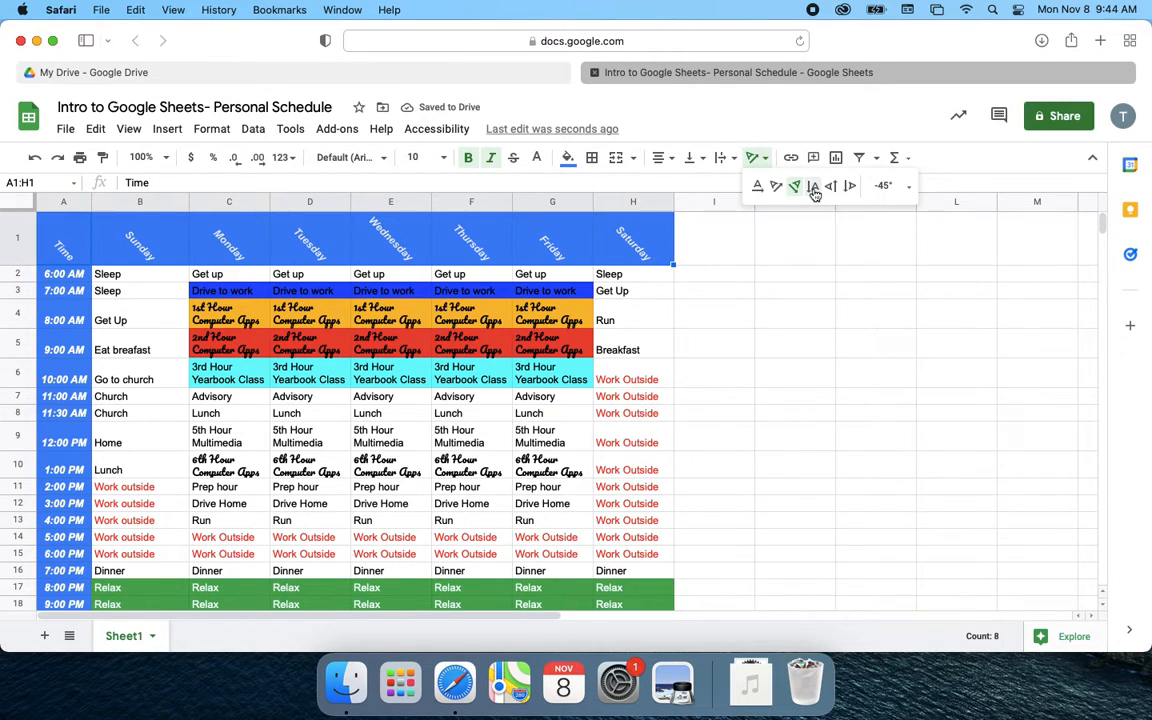
pyautogui.click(813, 187)
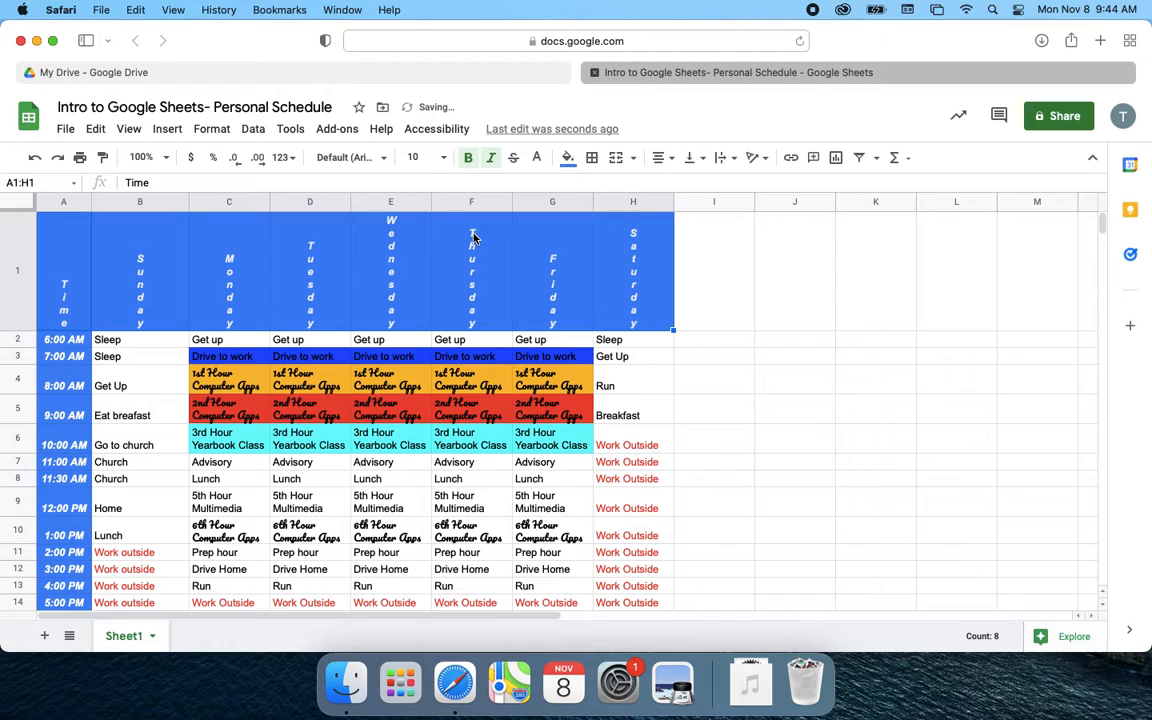
pyautogui.click(760, 158)
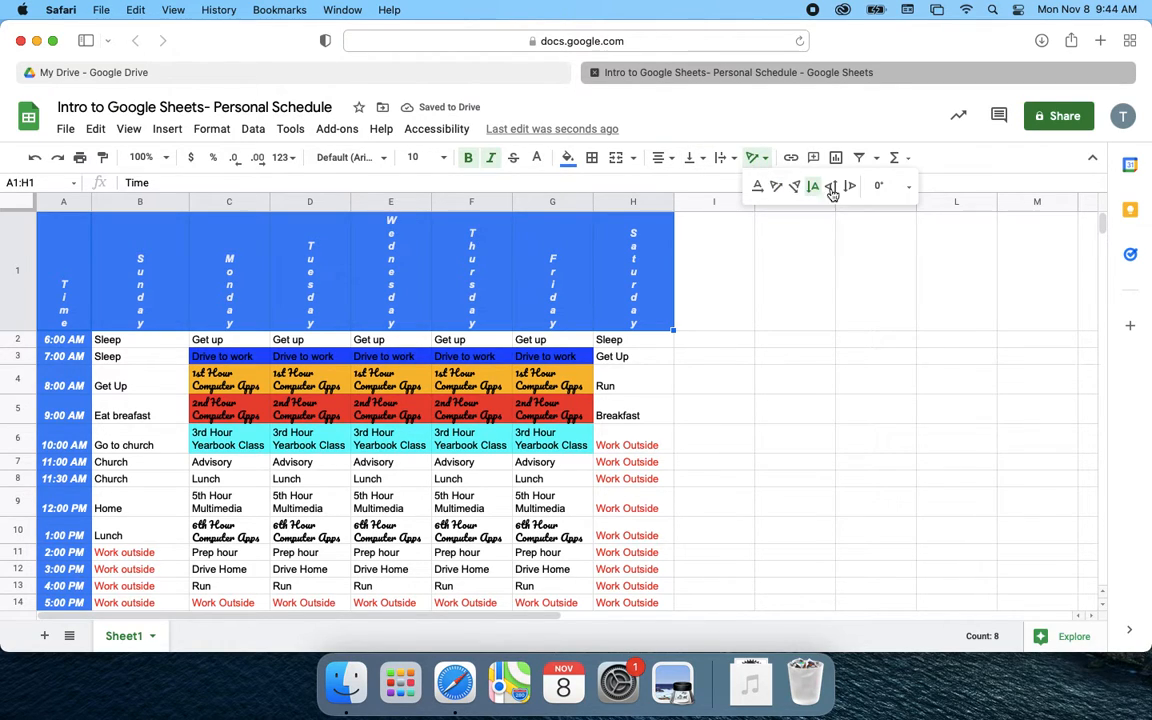
pyautogui.click(831, 187)
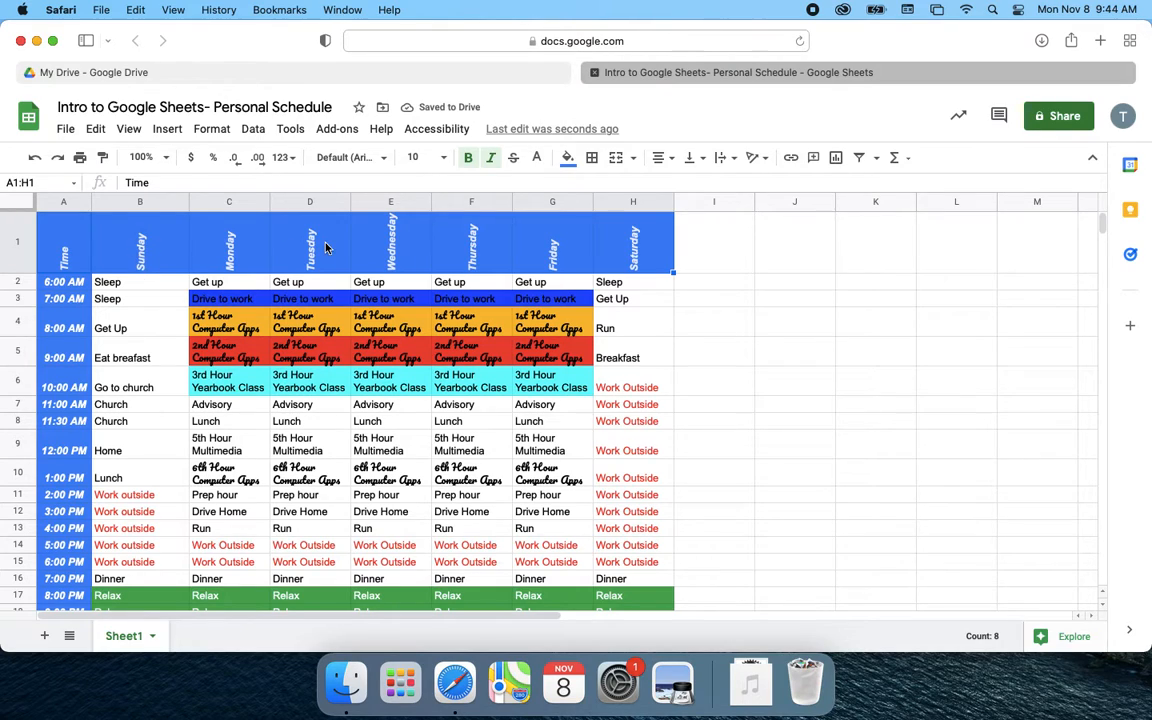
# Try rotating the header row text in A1:H1 downward and at a custom angle of -15°.
pyautogui.click(753, 158)
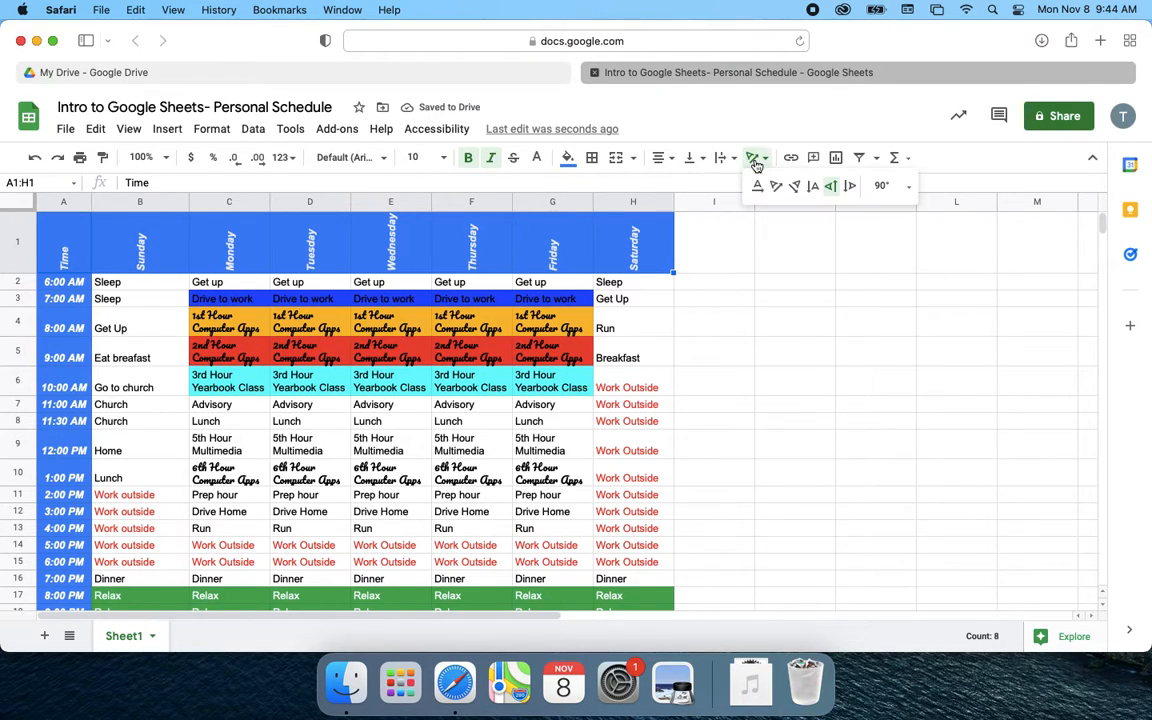
pyautogui.click(836, 187)
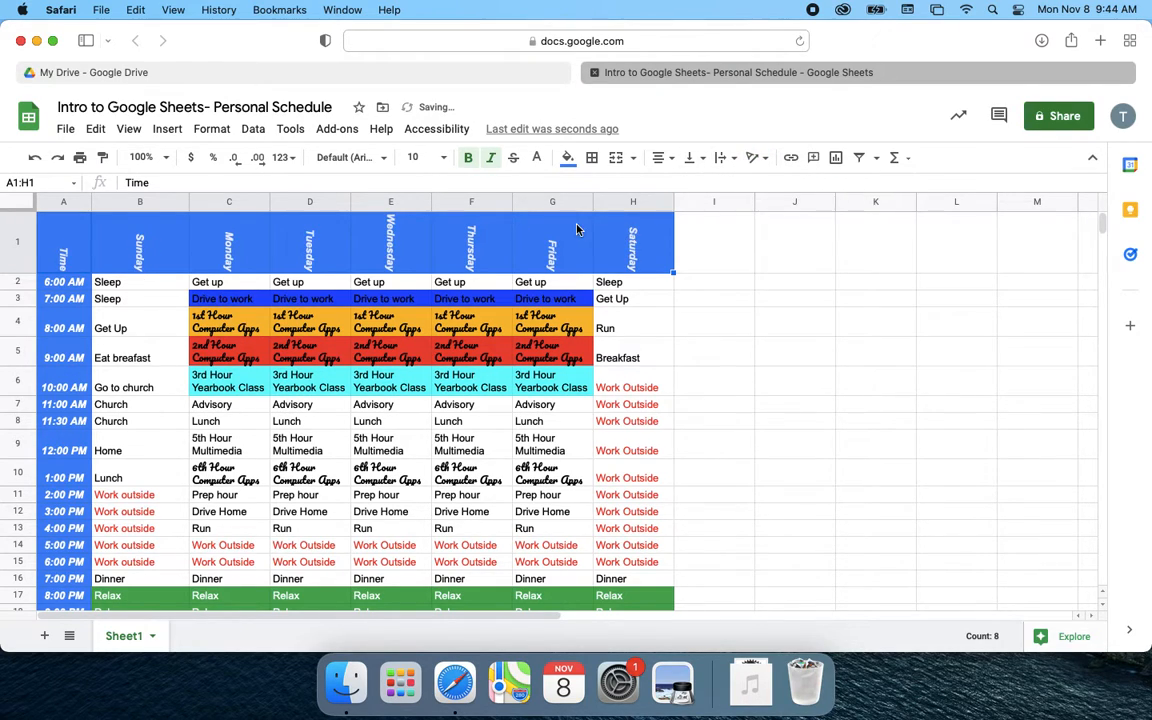
pyautogui.click(757, 158)
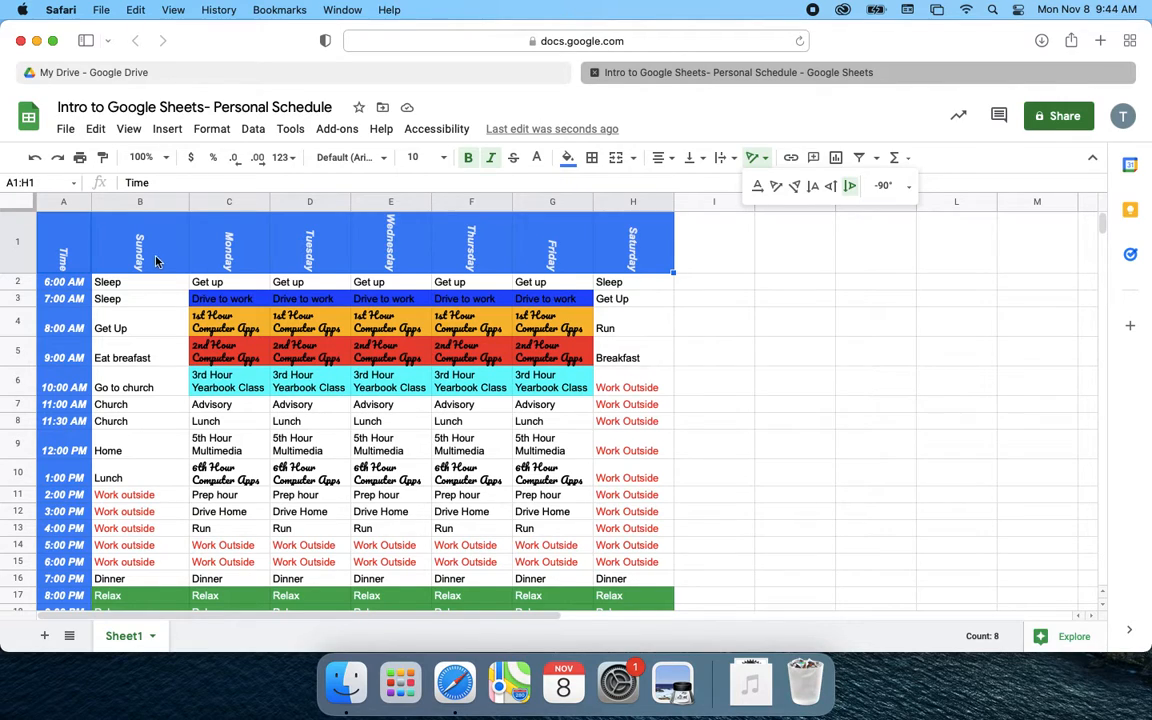
pyautogui.click(909, 186)
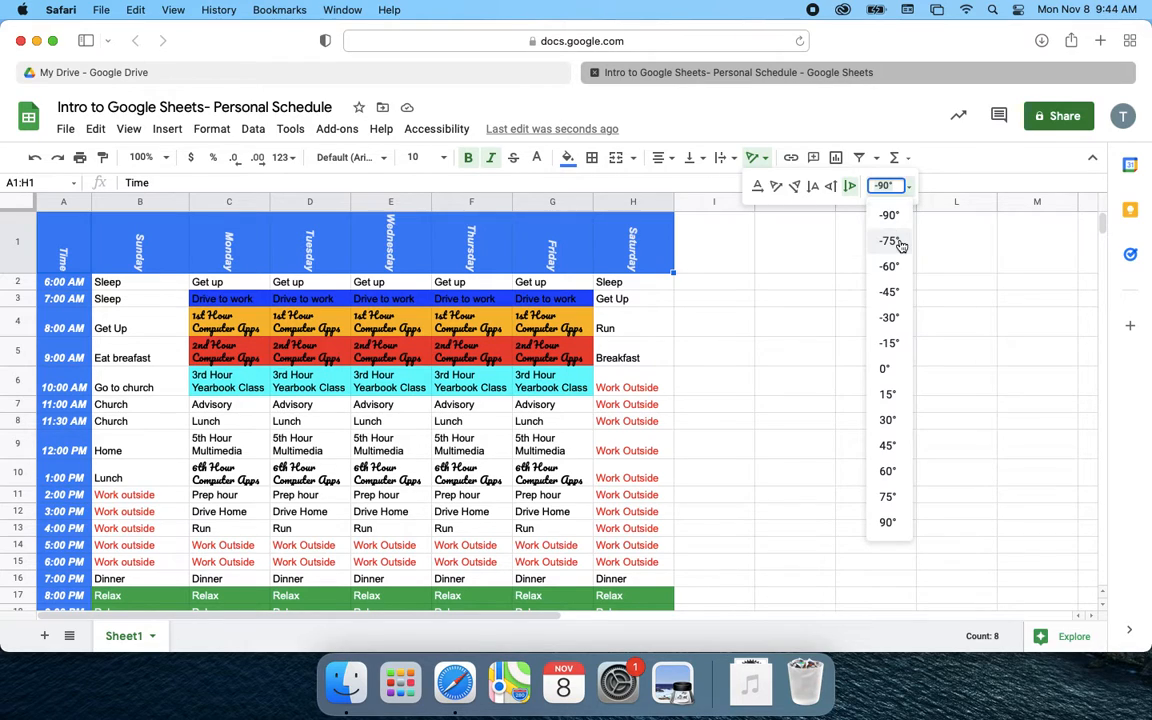
pyautogui.click(888, 344)
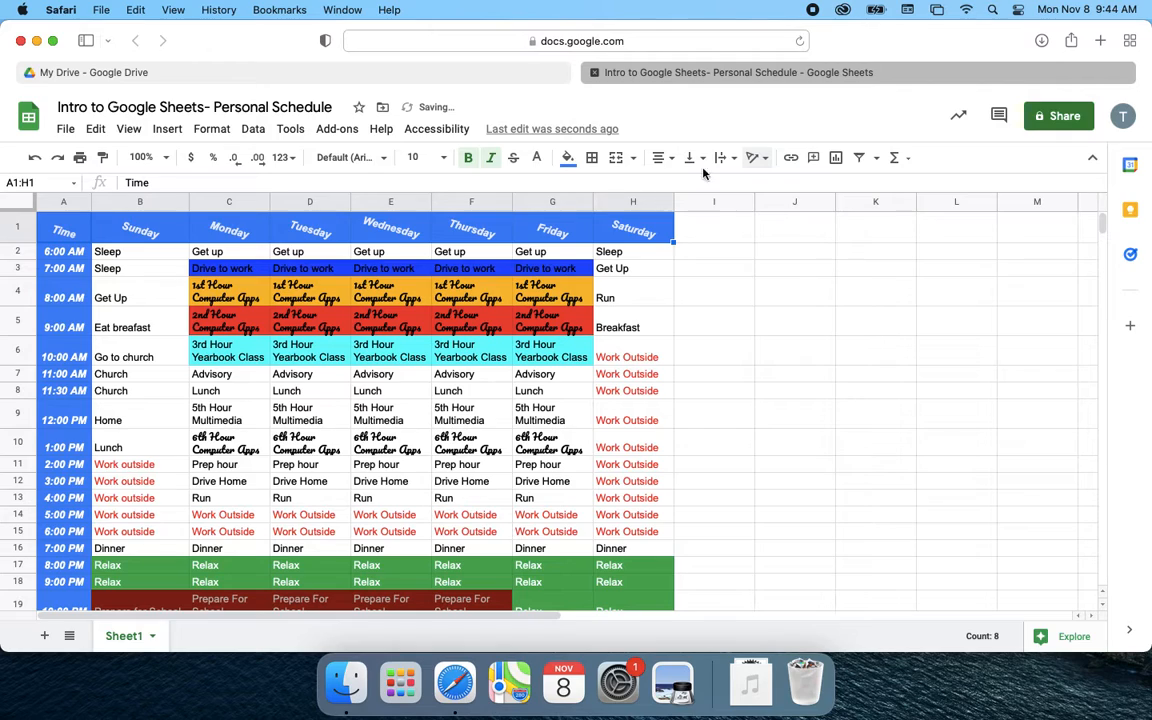
# Try a custom 15° rotation on the header row text in A1:H1, and reset the rotation to none.
pyautogui.click(756, 157)
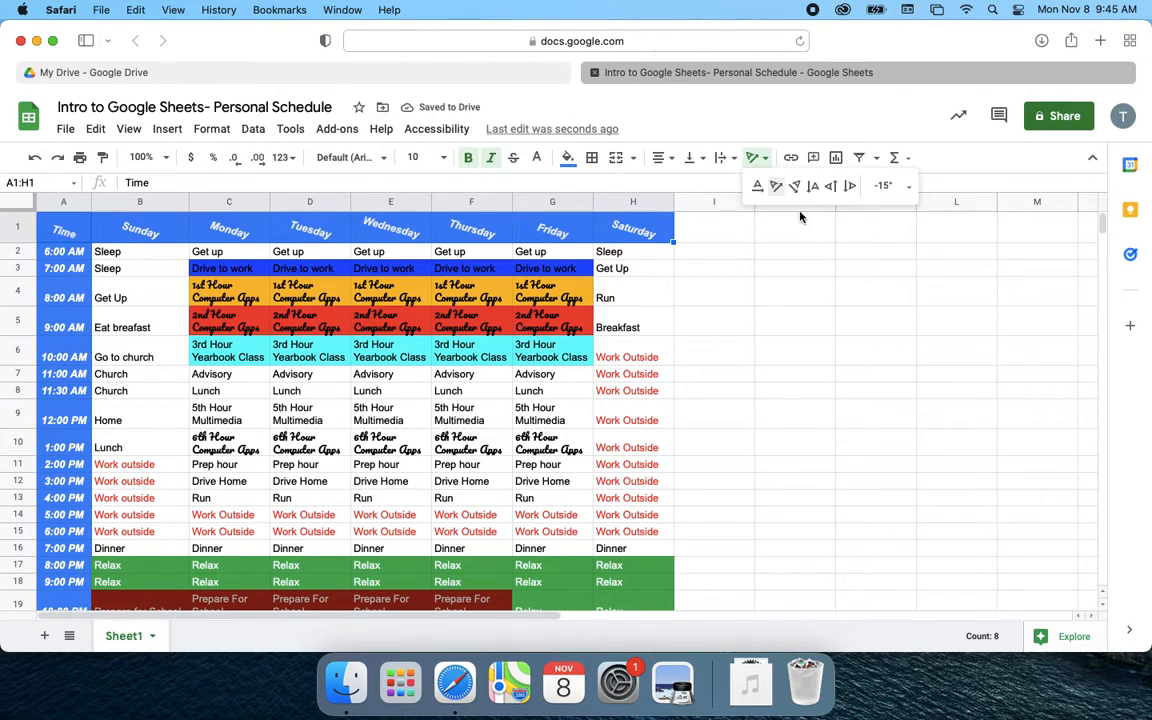
pyautogui.click(906, 186)
pyautogui.click(886, 394)
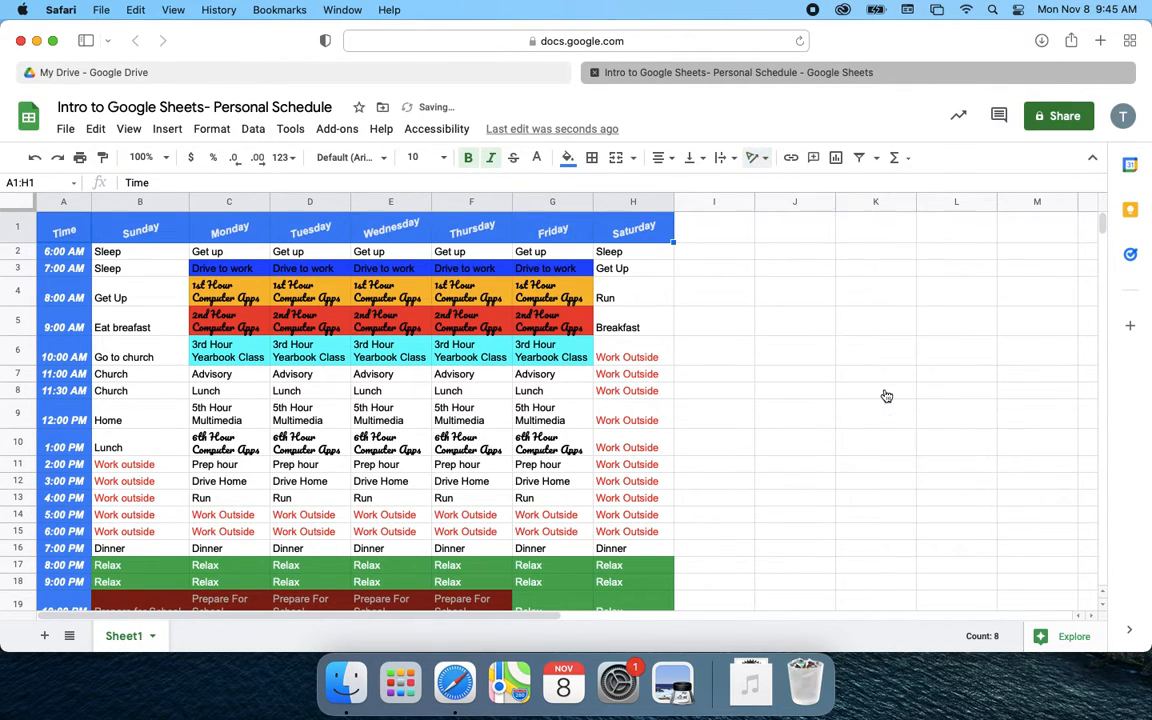
pyautogui.click(769, 158)
pyautogui.click(757, 186)
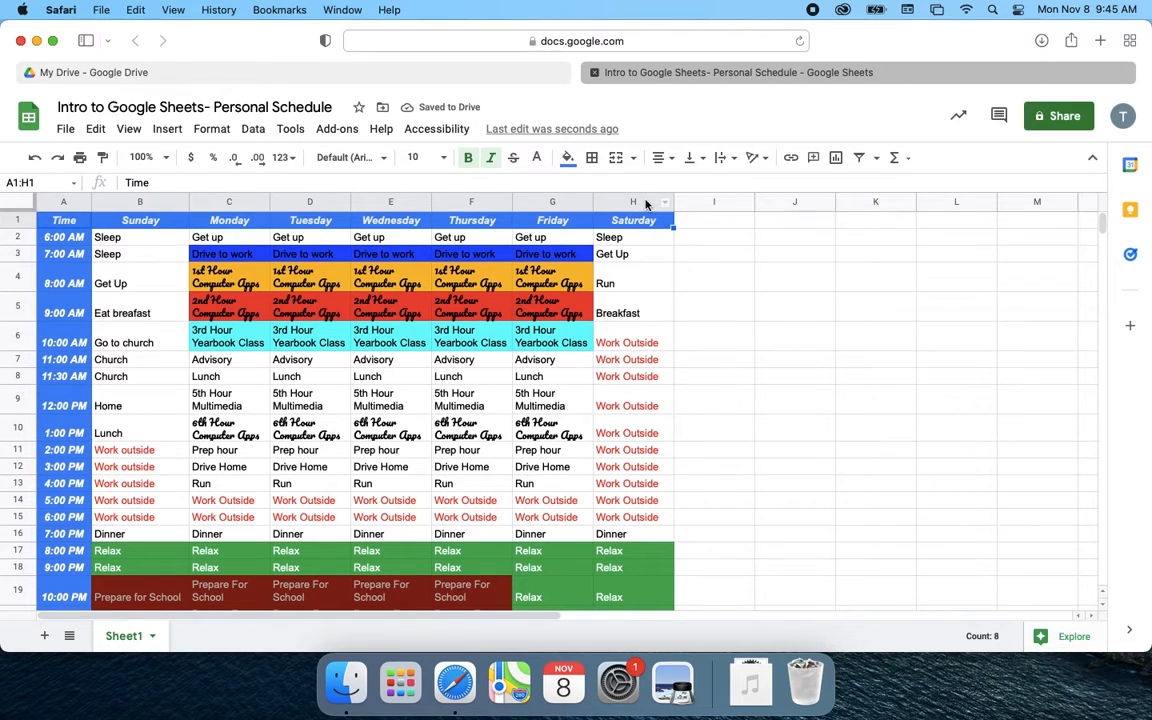
# Set the header row A1:H1 to the Lakki Reddy font at size 18.
pyautogui.click(379, 159)
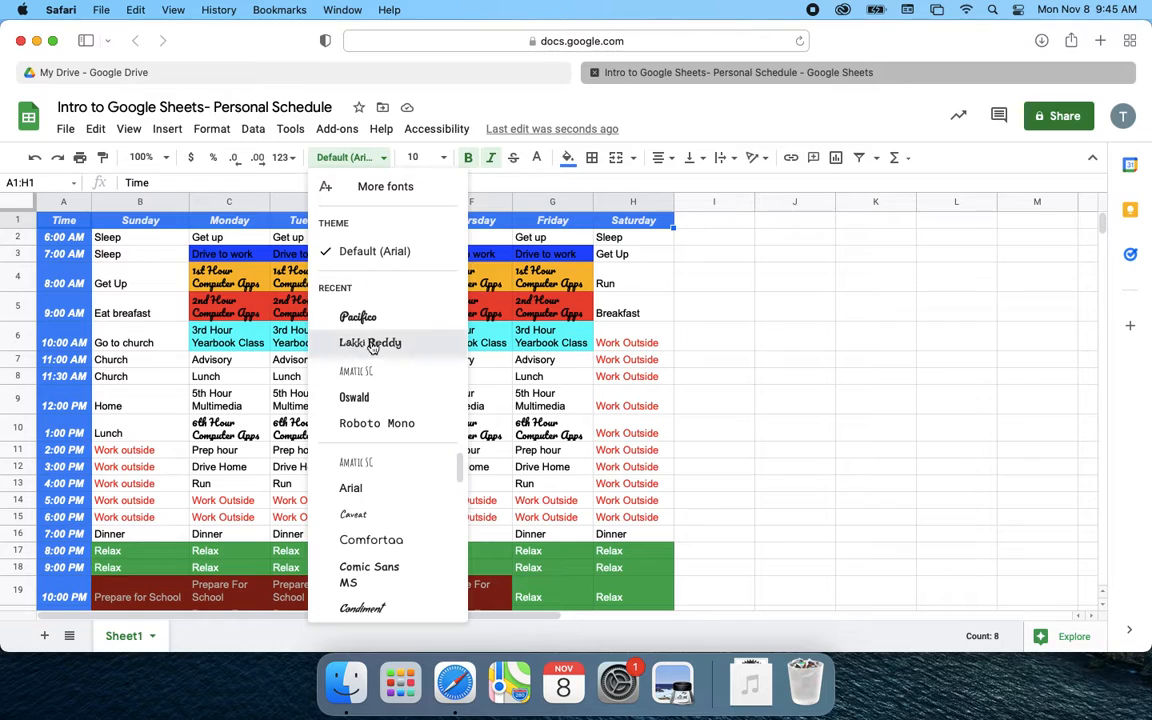
pyautogui.click(336, 314)
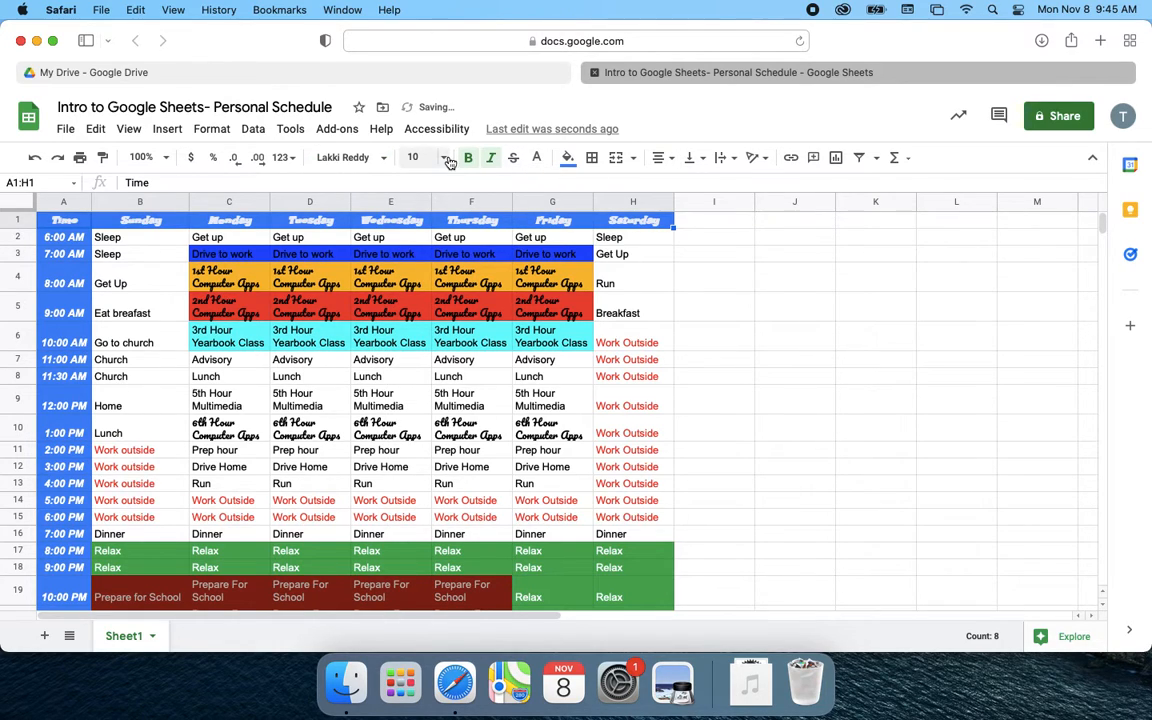
pyautogui.click(446, 158)
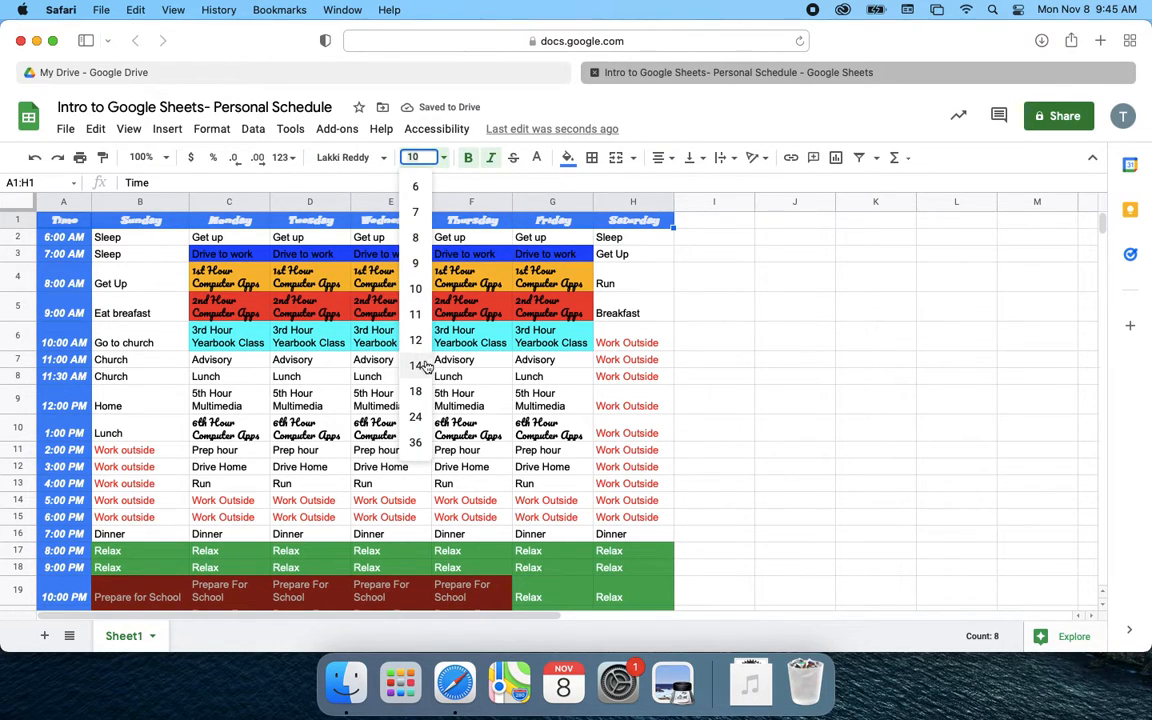
pyautogui.click(416, 392)
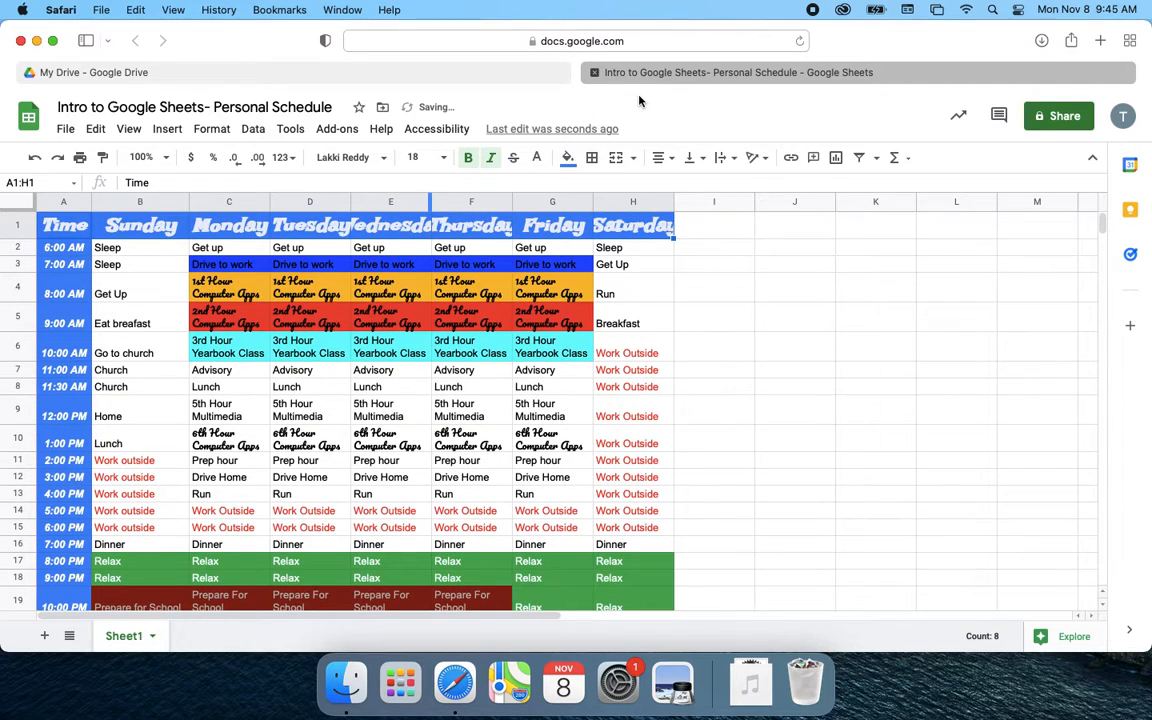
# Tilt the header row text in A1:H1 upward.
pyautogui.click(757, 157)
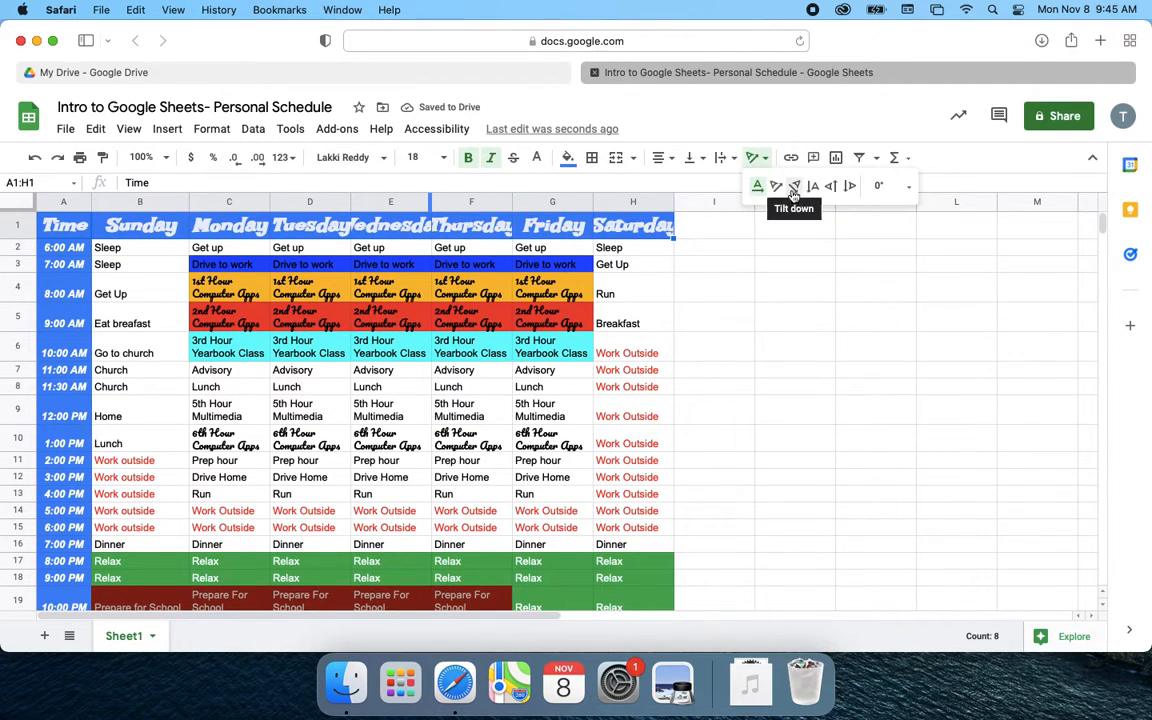
pyautogui.click(777, 187)
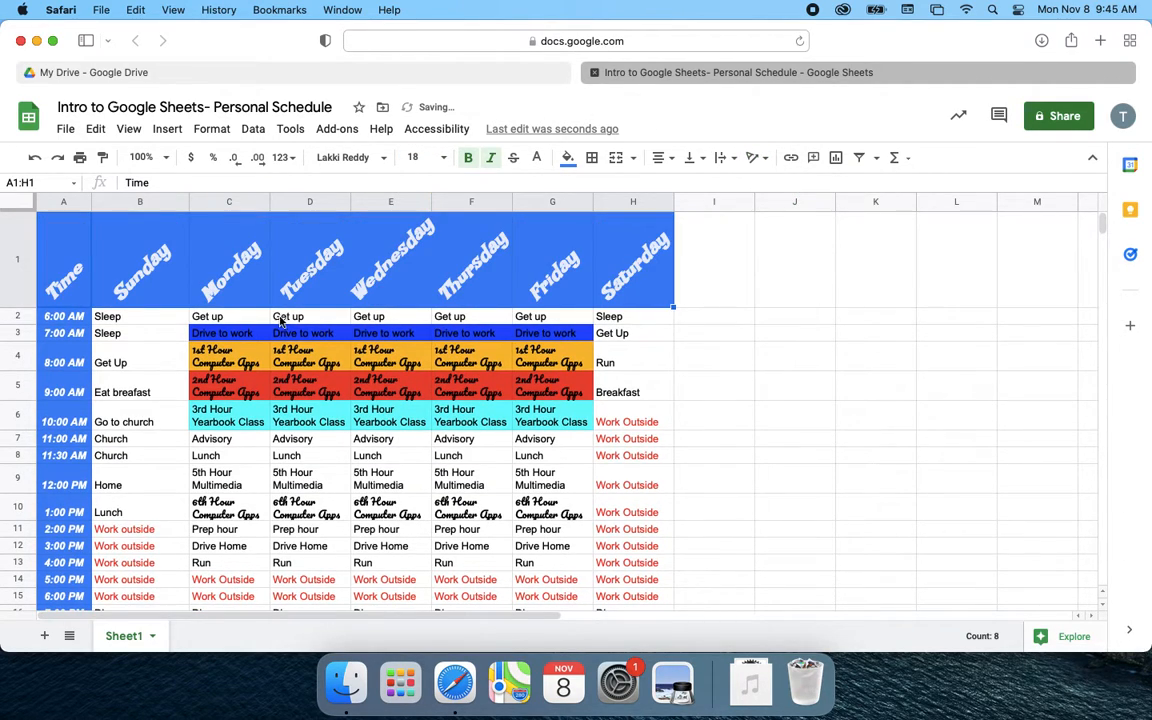
pyautogui.scroll(-5, 260, 330)
pyautogui.scroll(5, 244, 337)
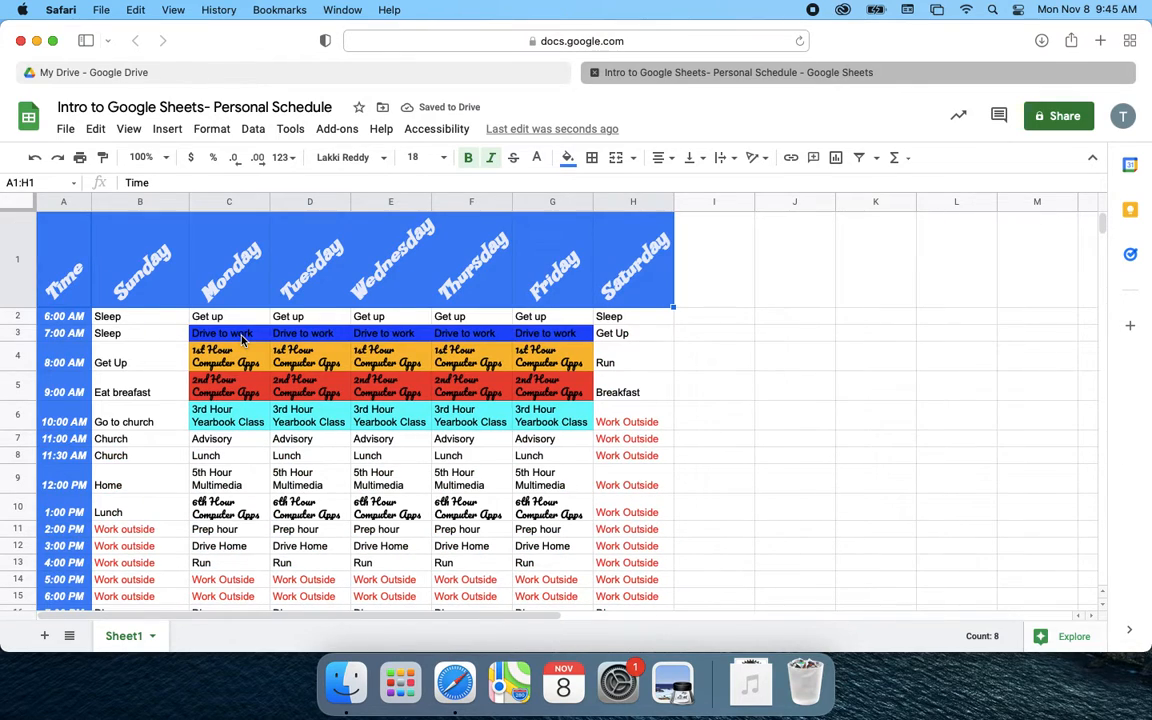
pyautogui.scroll(-3, 131, 335)
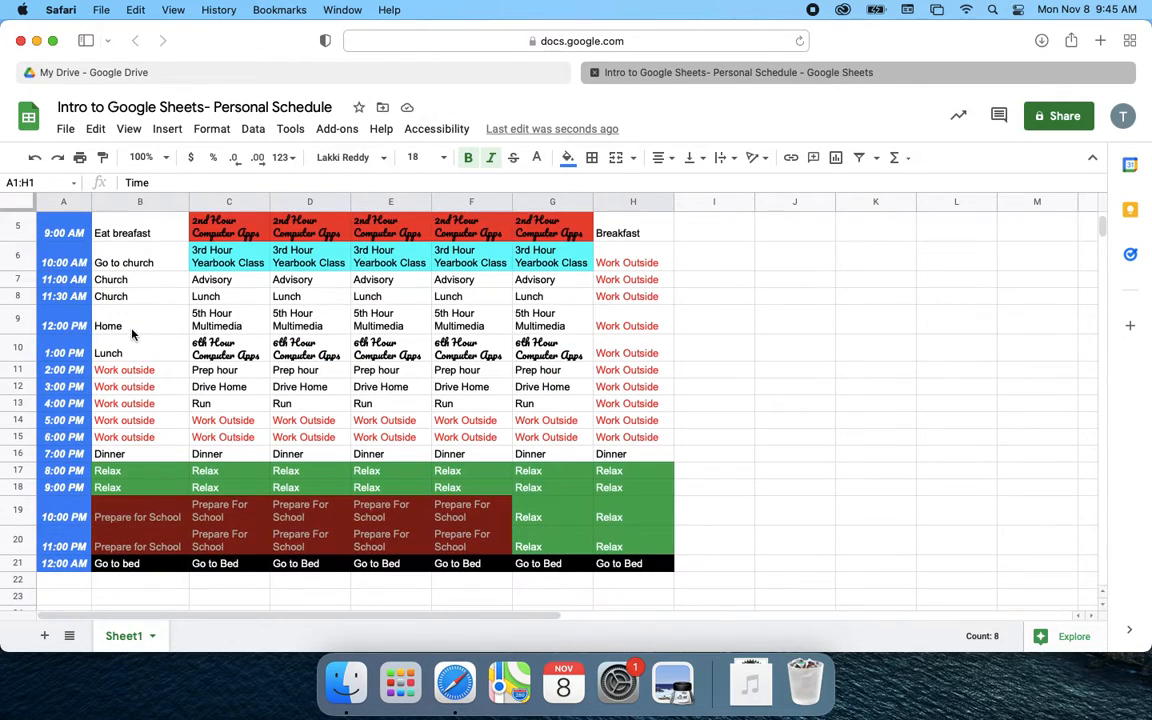
pyautogui.scroll(-2, 97, 253)
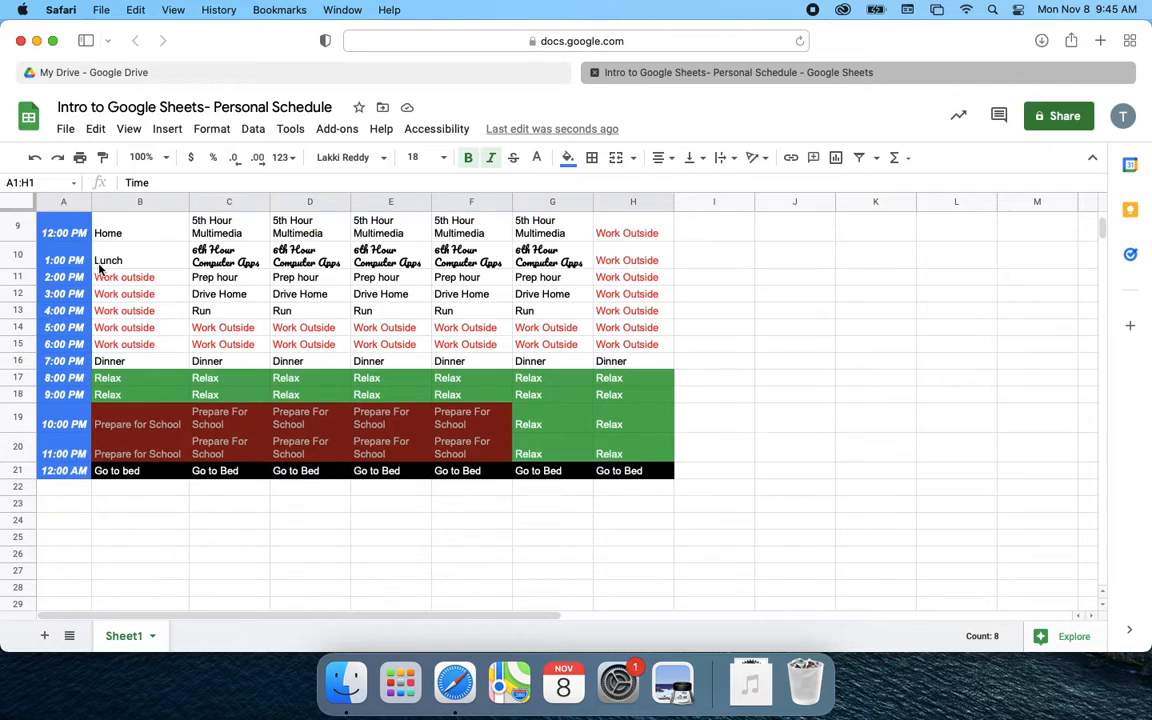
pyautogui.scroll(5, 99, 269)
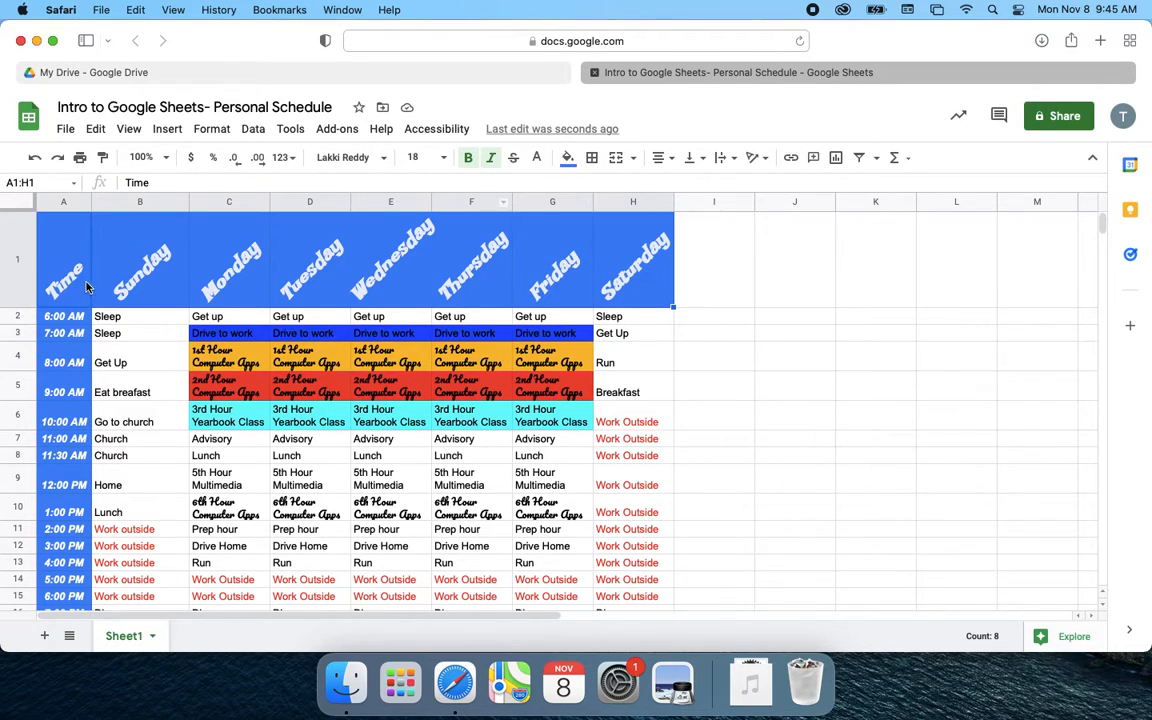
# Apply all borders to the schedule range A1:H21 in red with the dashed line style.
pyautogui.moveTo(72, 275); pyautogui.dragTo(663, 456)
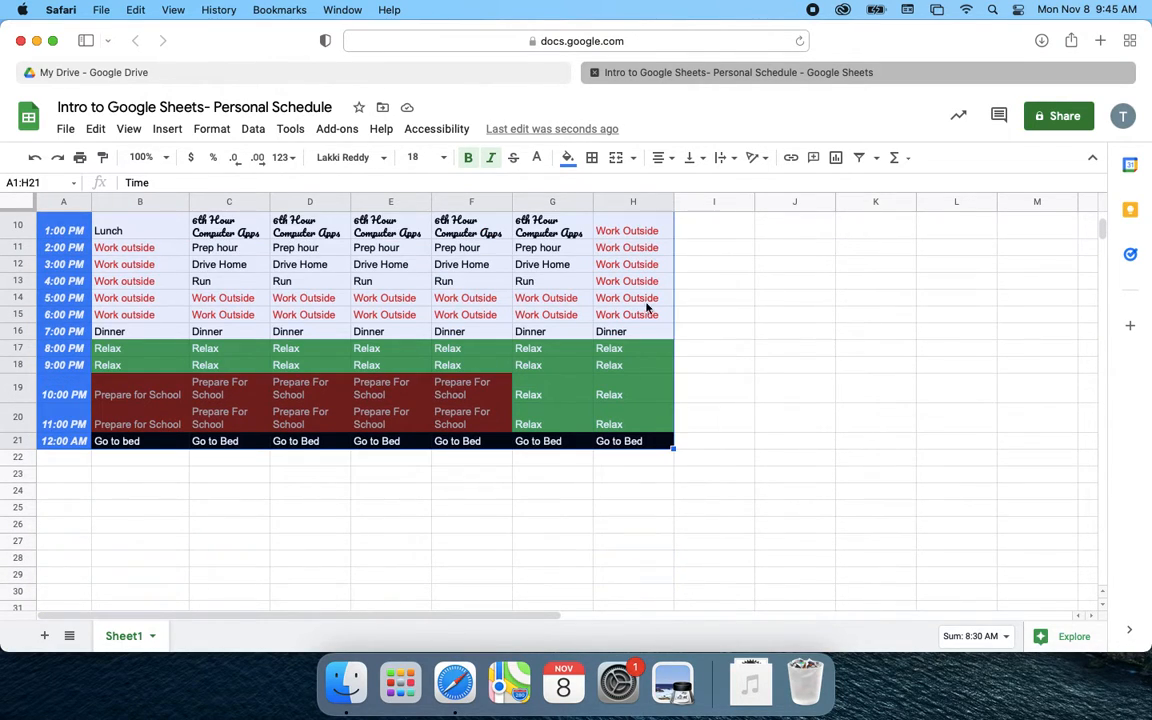
pyautogui.click(592, 158)
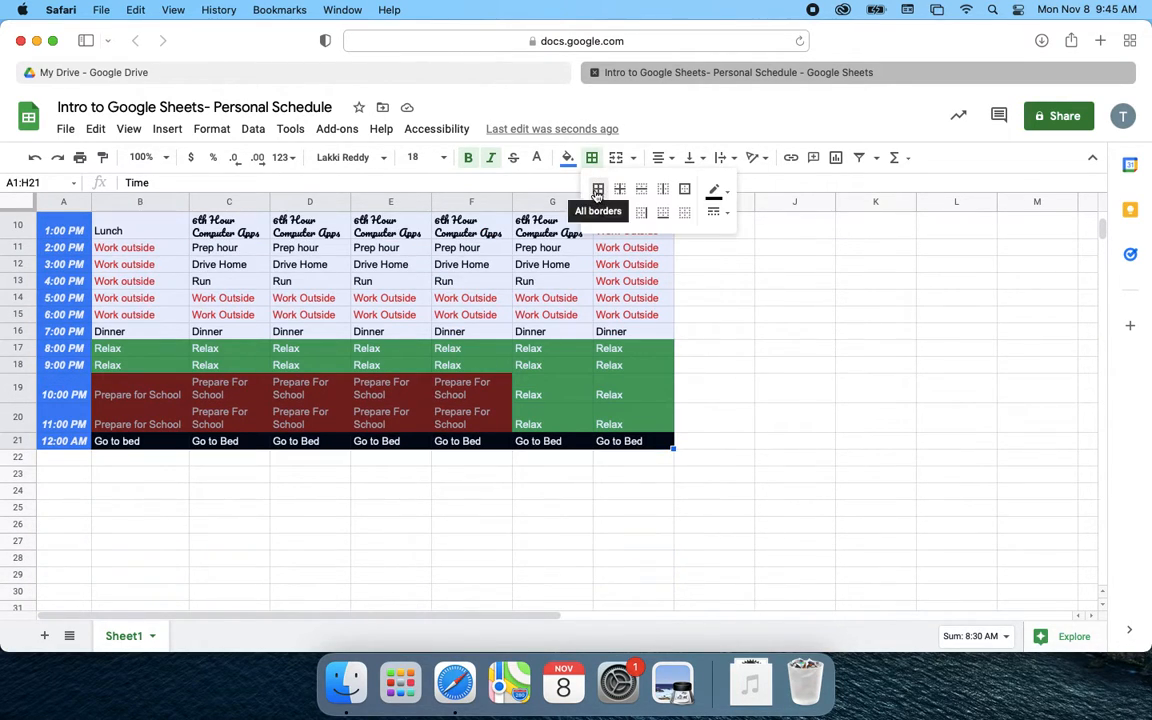
pyautogui.click(599, 190)
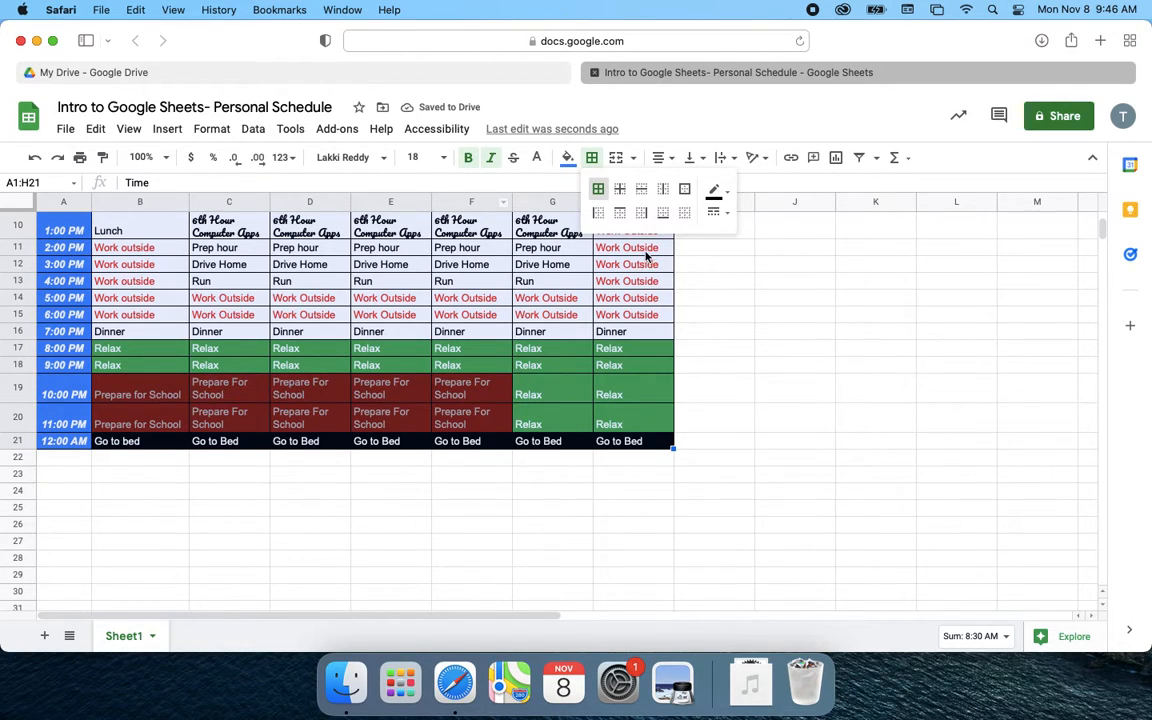
pyautogui.click(724, 192)
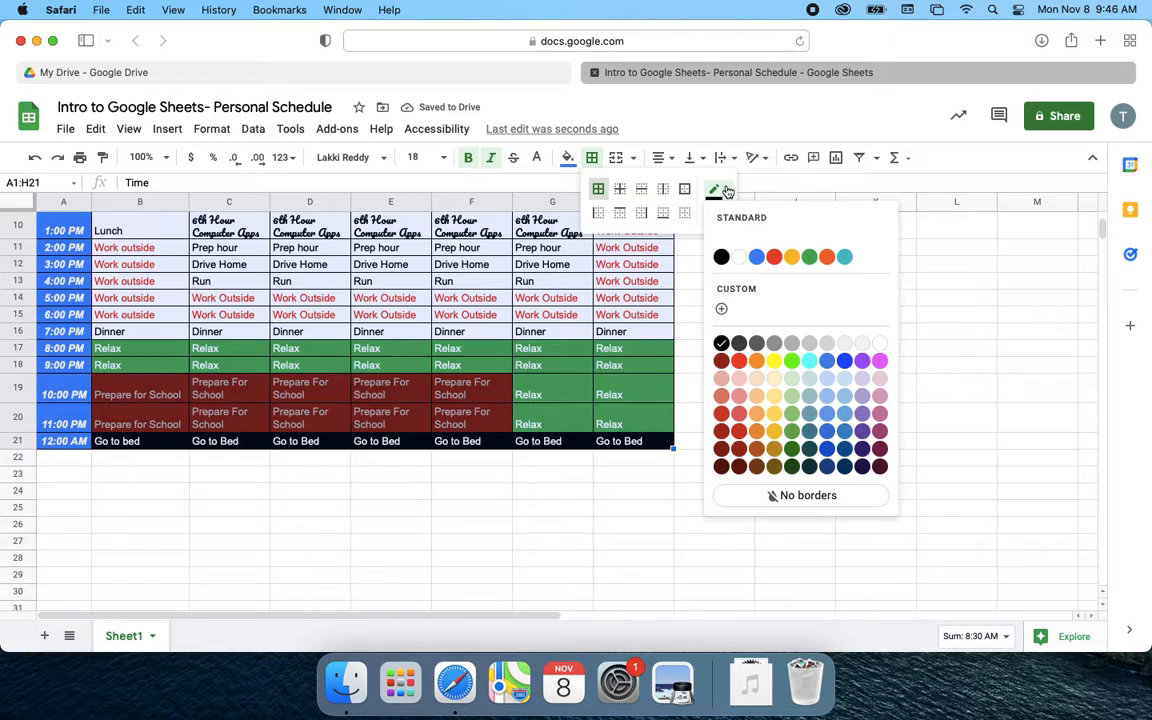
pyautogui.click(775, 258)
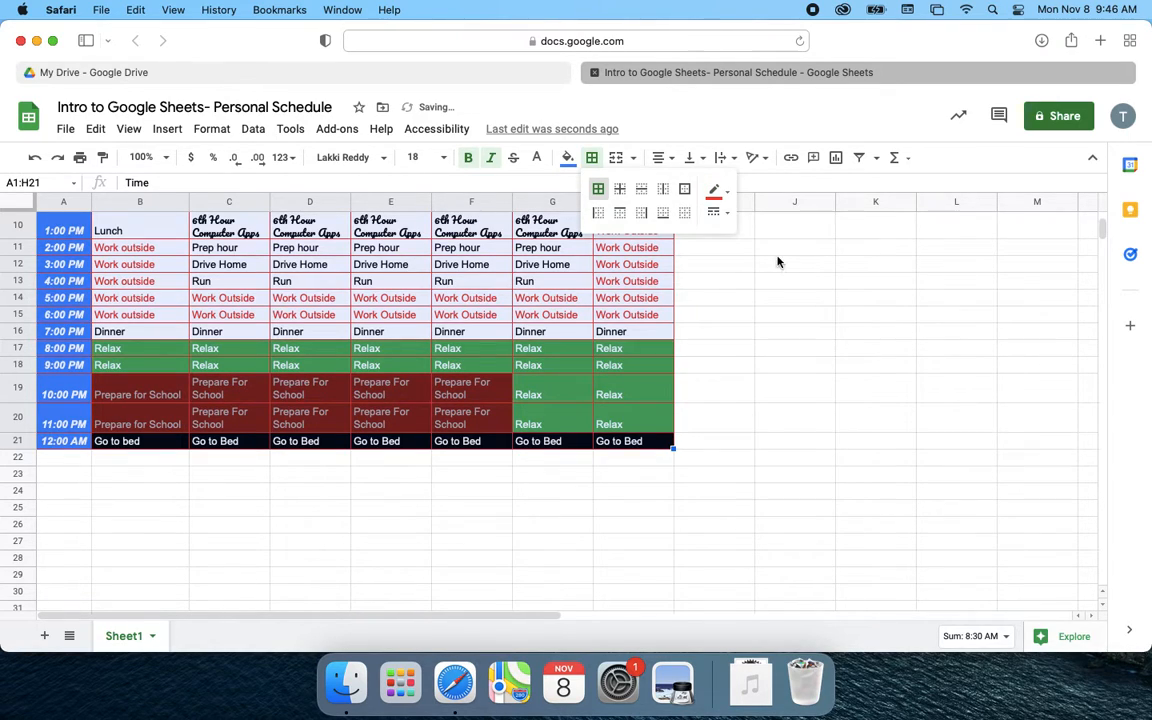
pyautogui.click(727, 213)
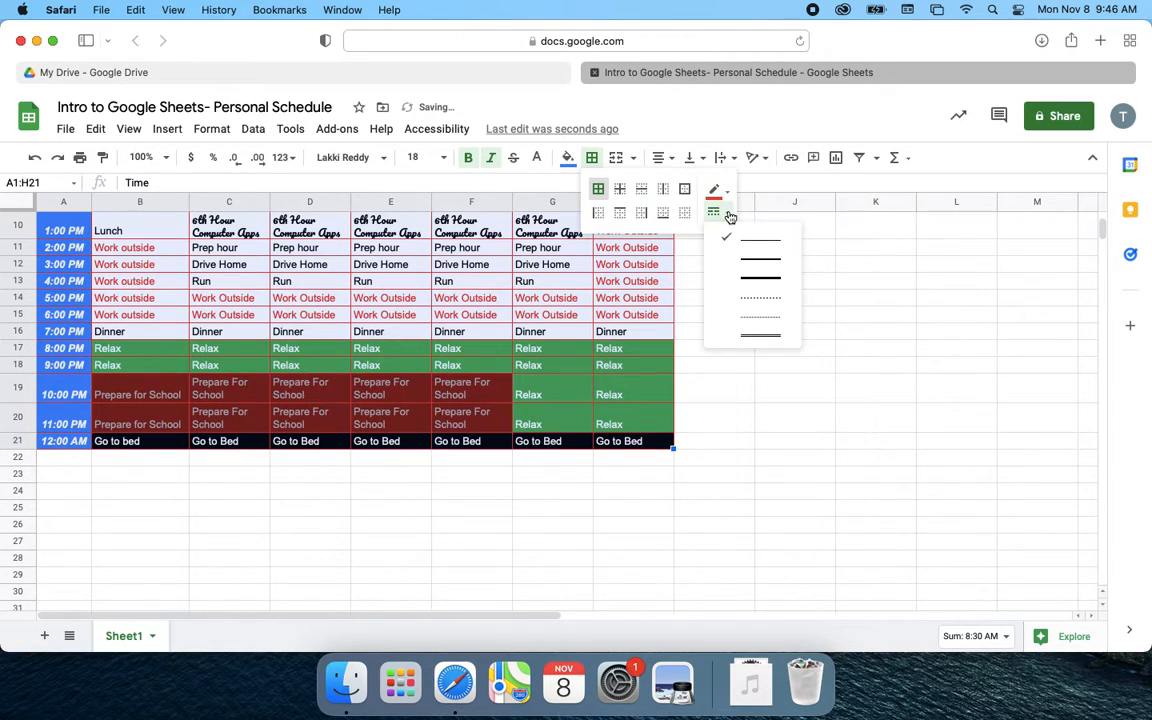
pyautogui.click(755, 303)
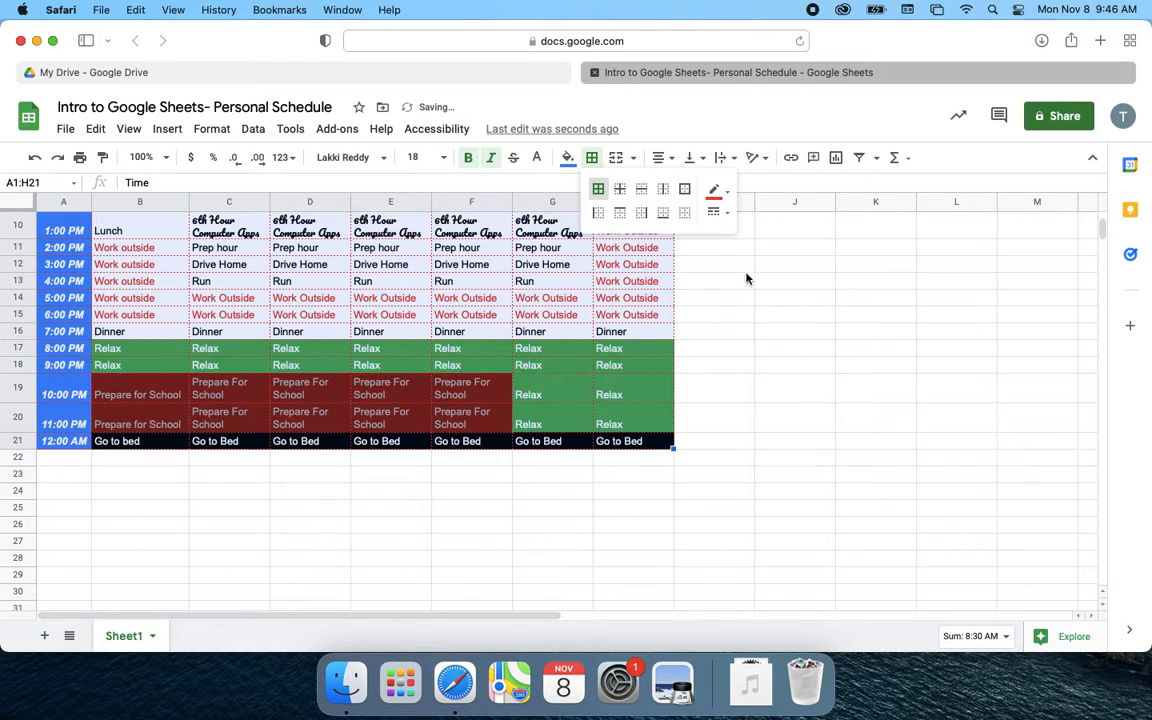
# Change the red borders of A1:H21 to the thick solid line style.
pyautogui.click(727, 196)
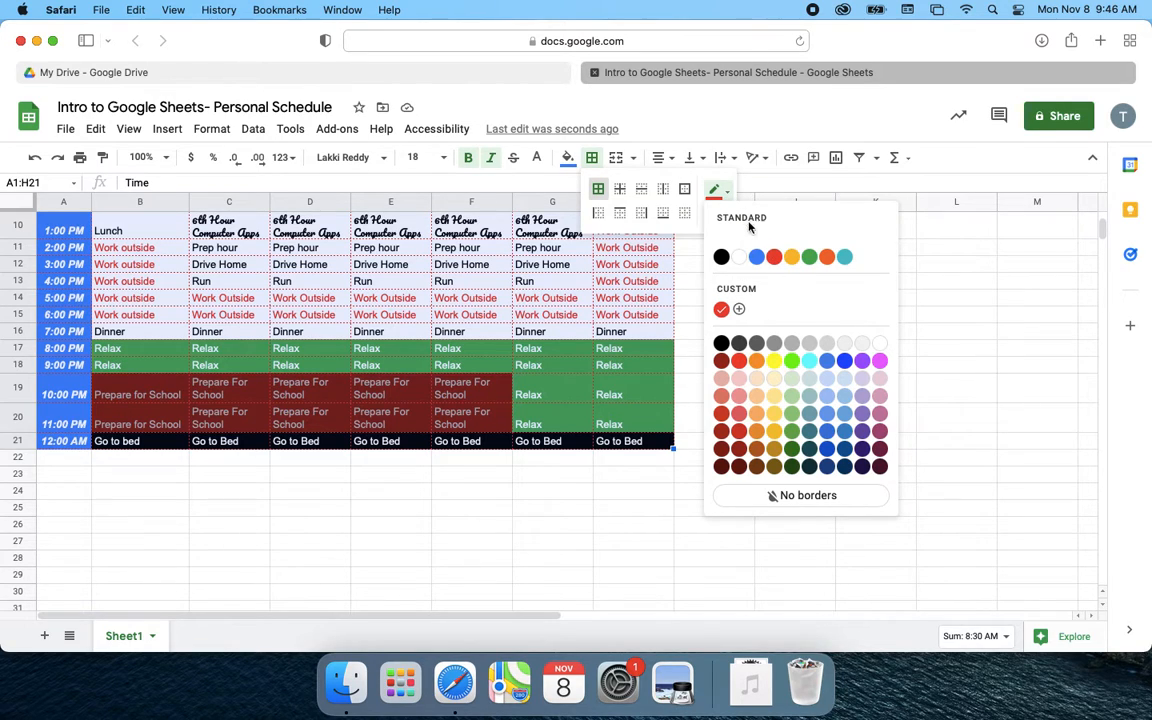
pyautogui.click(730, 191)
pyautogui.click(728, 213)
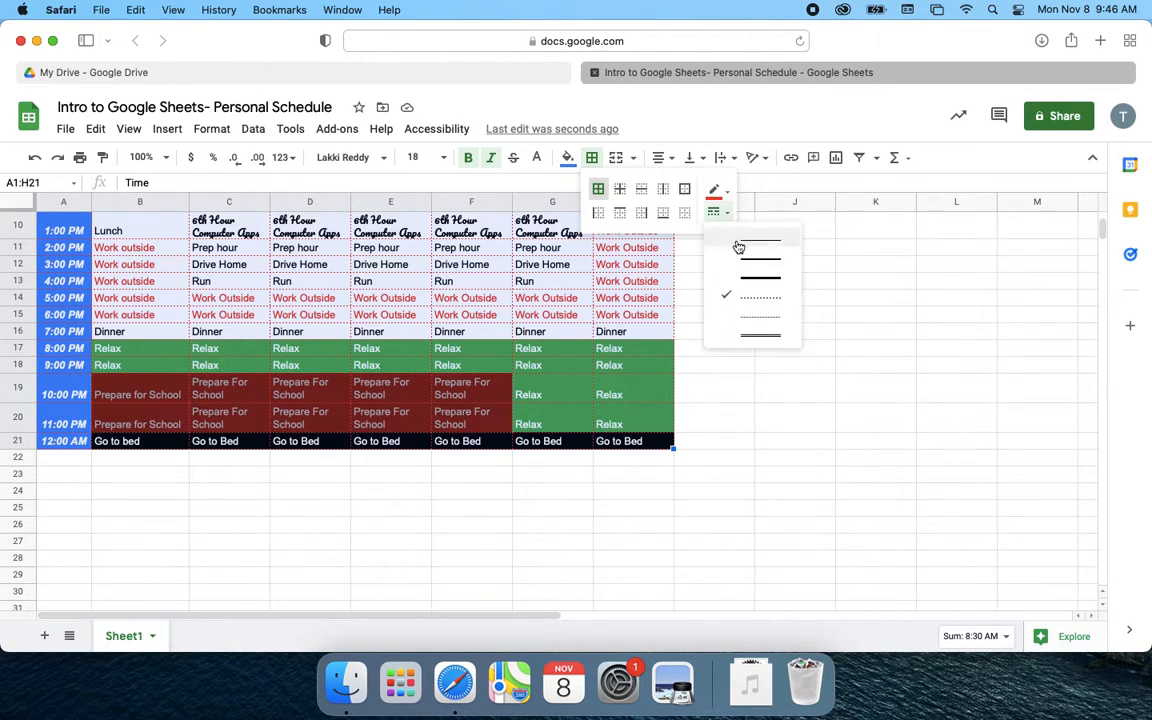
pyautogui.click(745, 277)
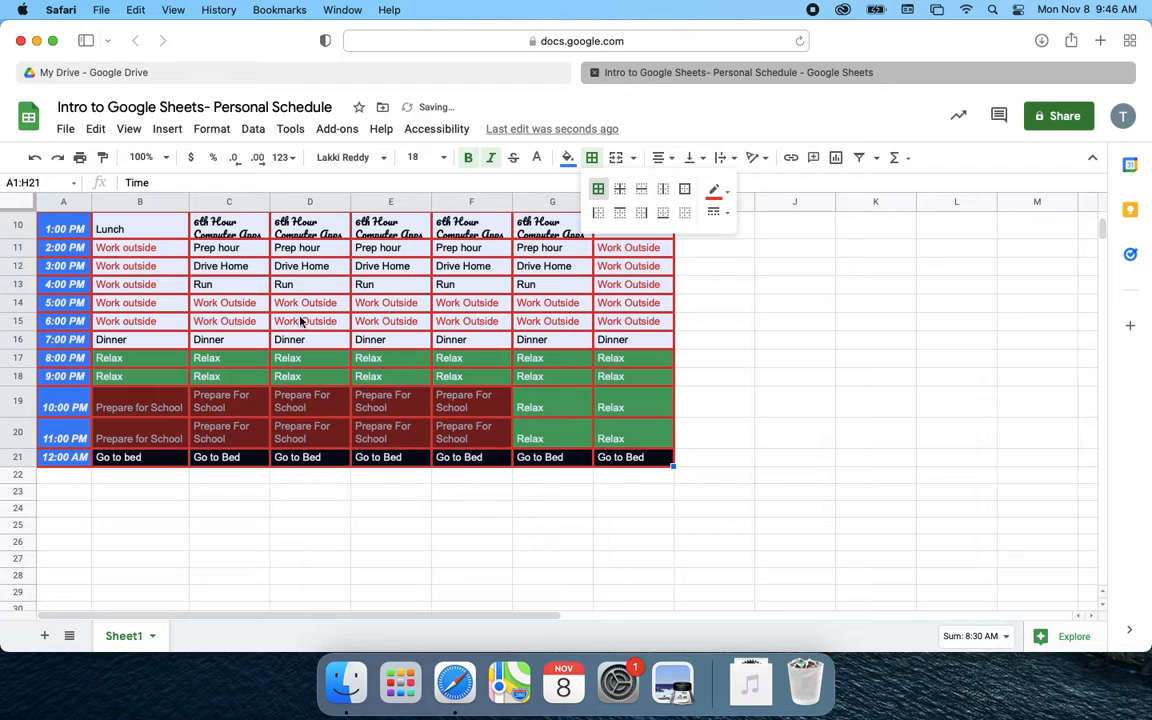
pyautogui.scroll(5, 461, 352)
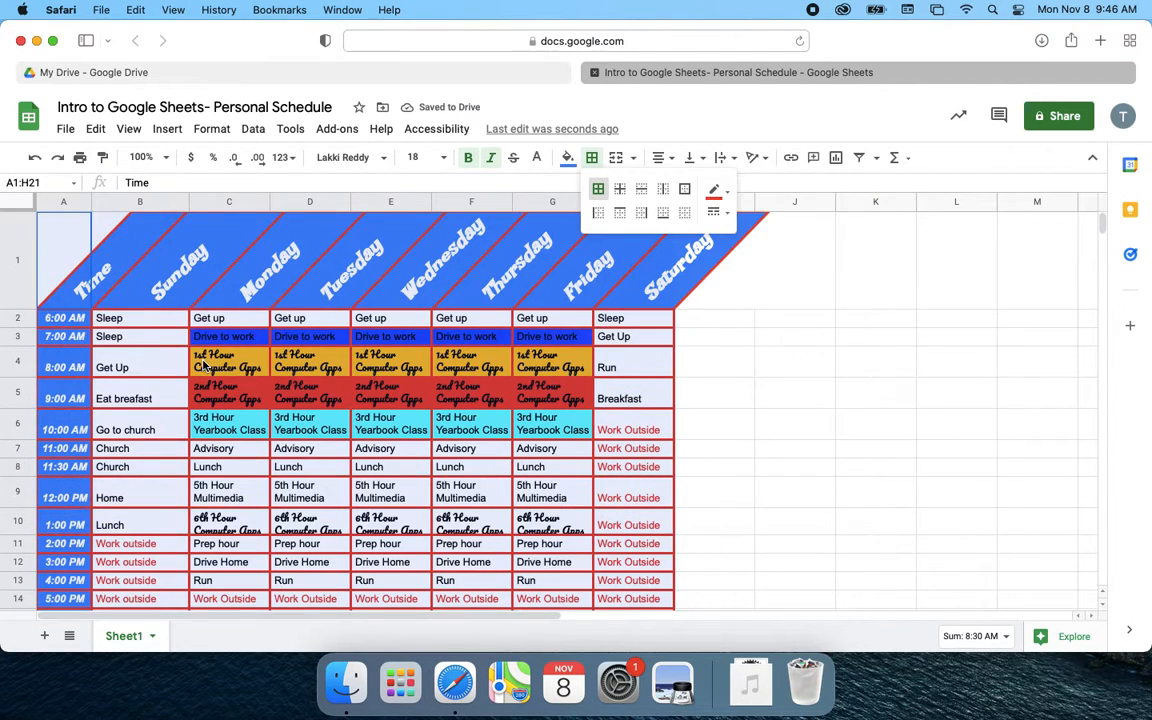
pyautogui.click(203, 366)
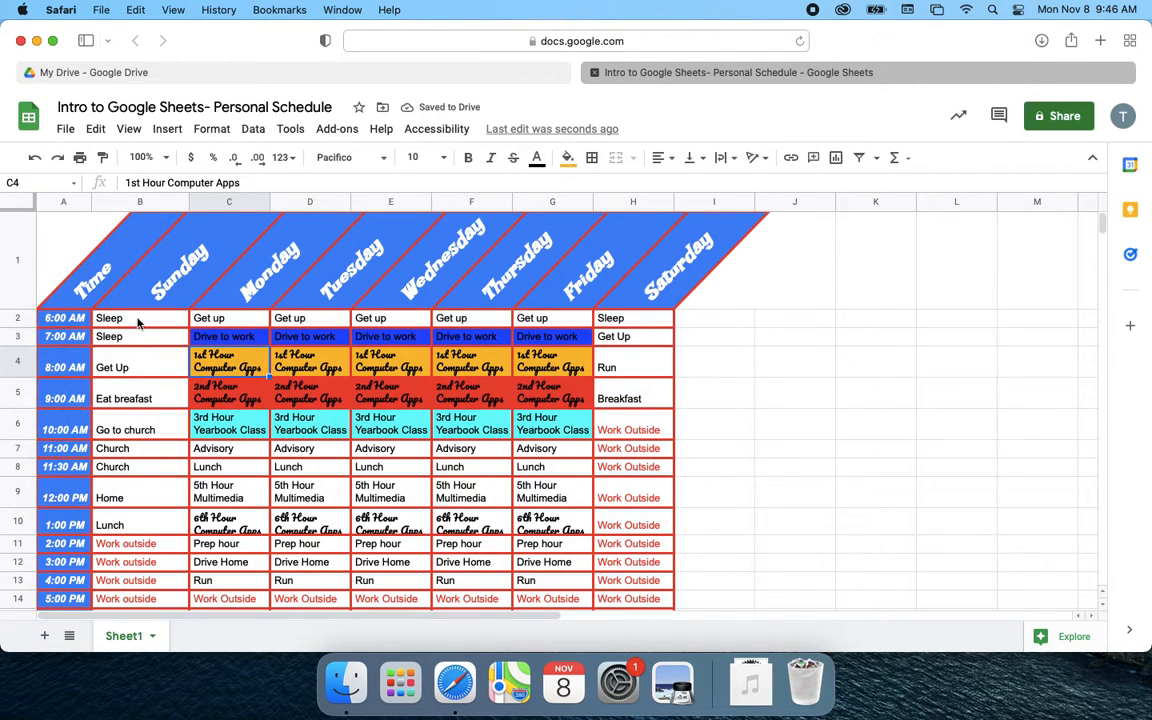
# Apply blue inner borders to the Sunday entries in B2:B21.
pyautogui.moveTo(139, 321); pyautogui.dragTo(144, 372)
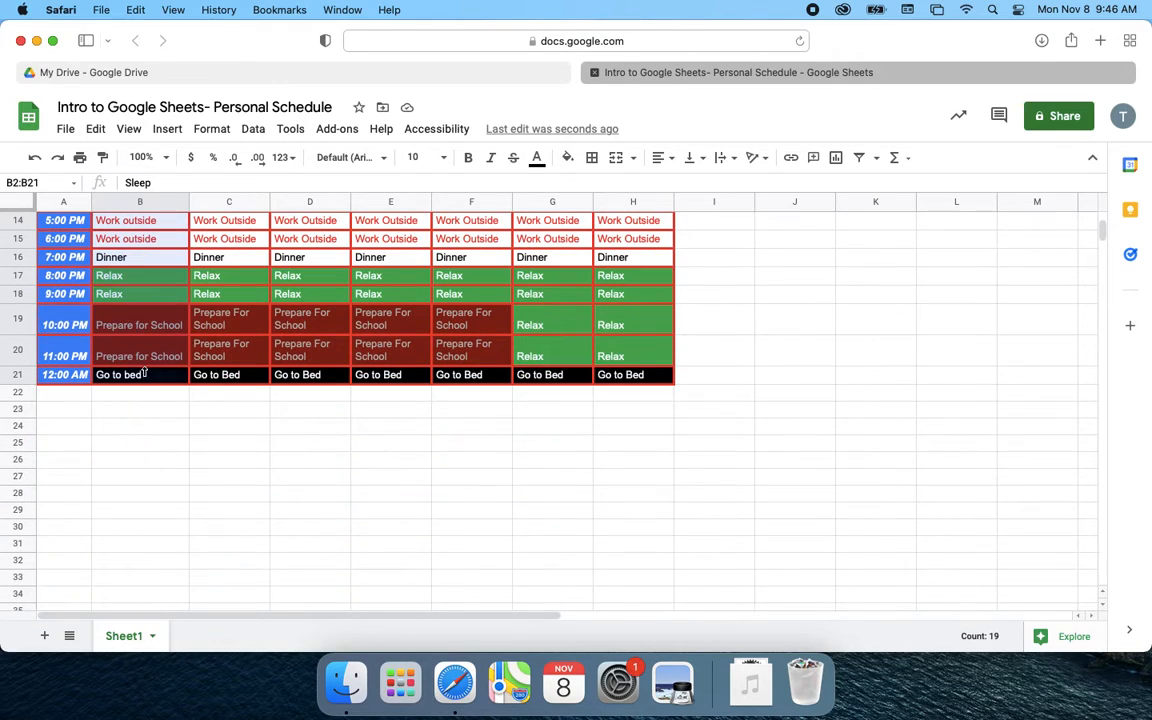
pyautogui.click(592, 157)
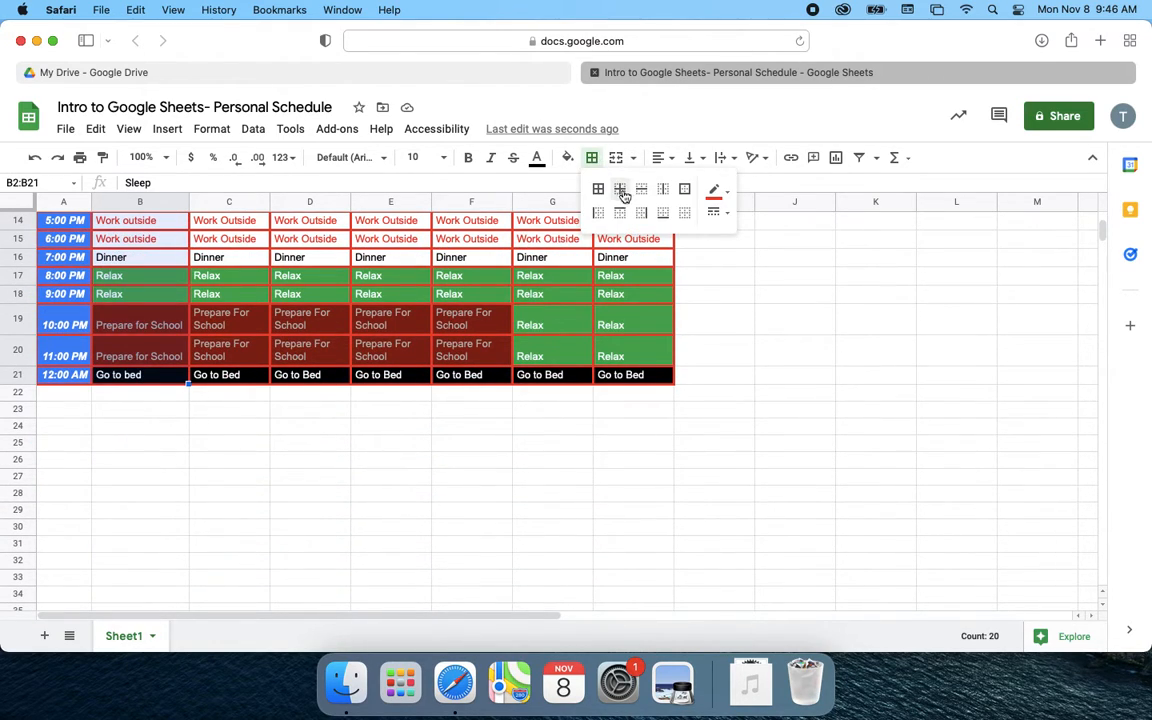
pyautogui.click(716, 190)
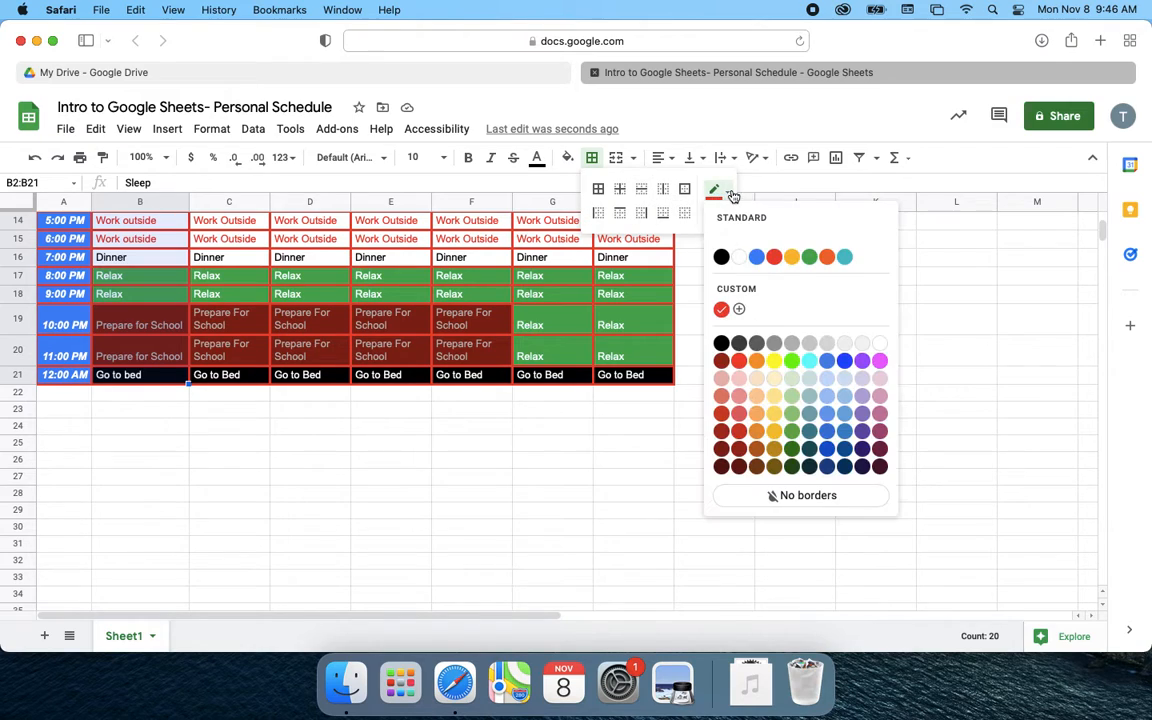
pyautogui.click(757, 258)
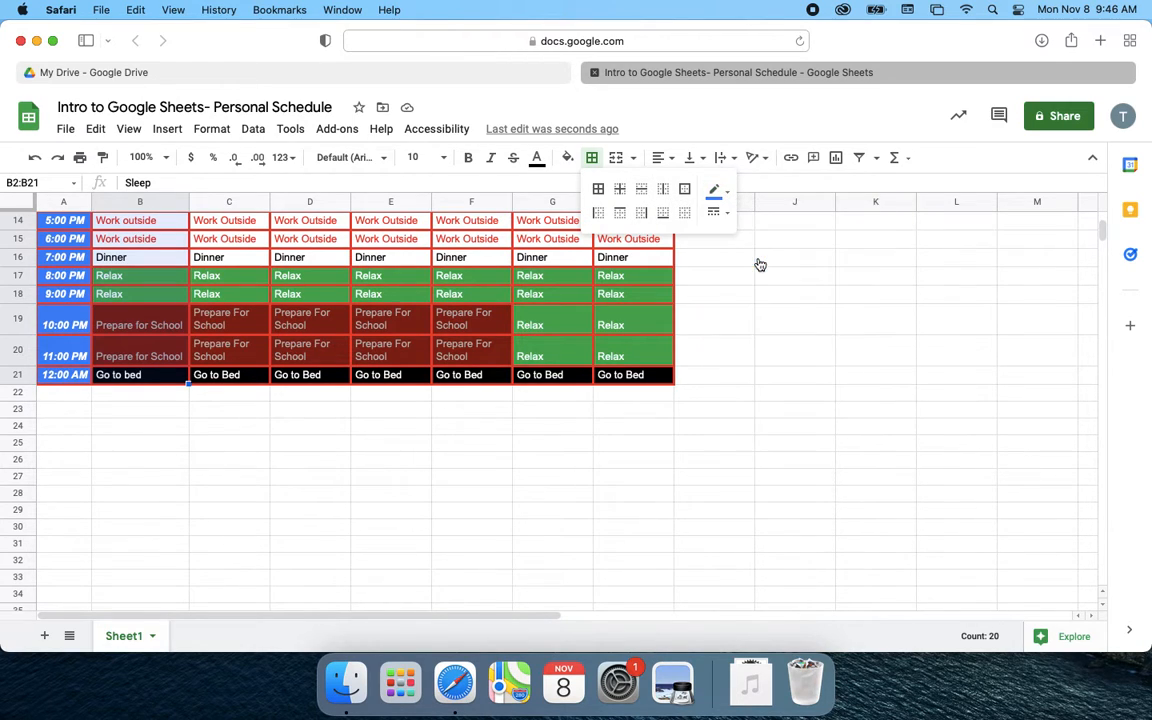
pyautogui.click(620, 190)
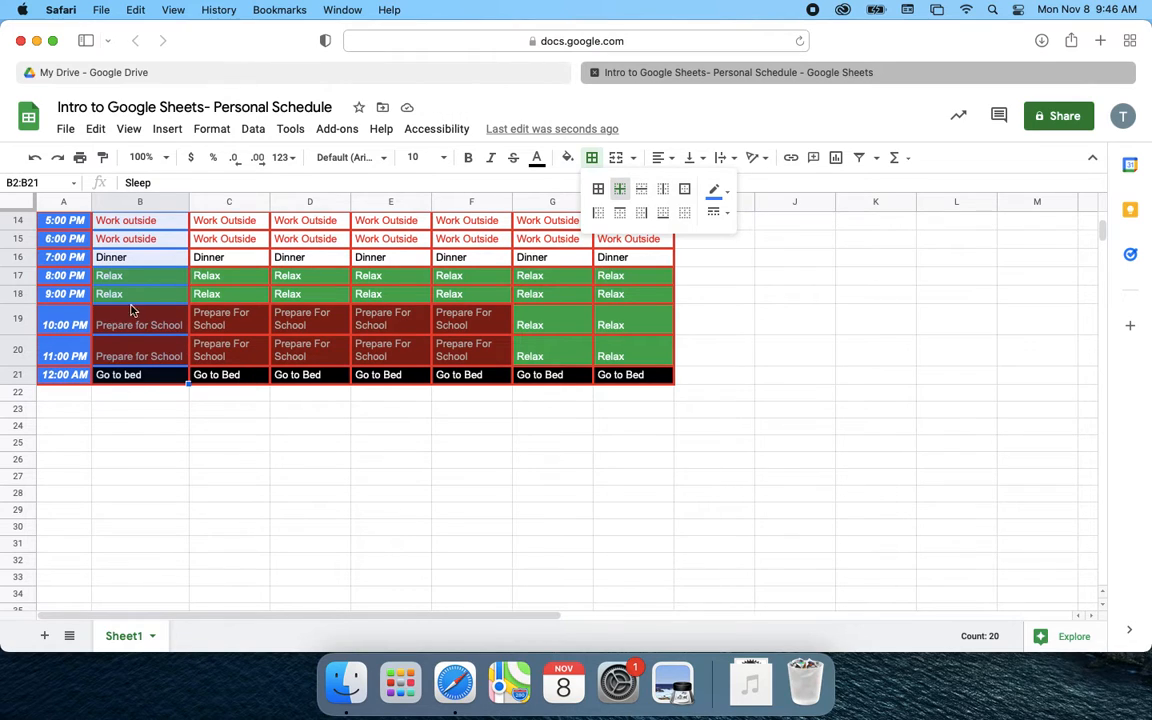
pyautogui.scroll(5, 220, 285)
pyautogui.scroll(3, 220, 287)
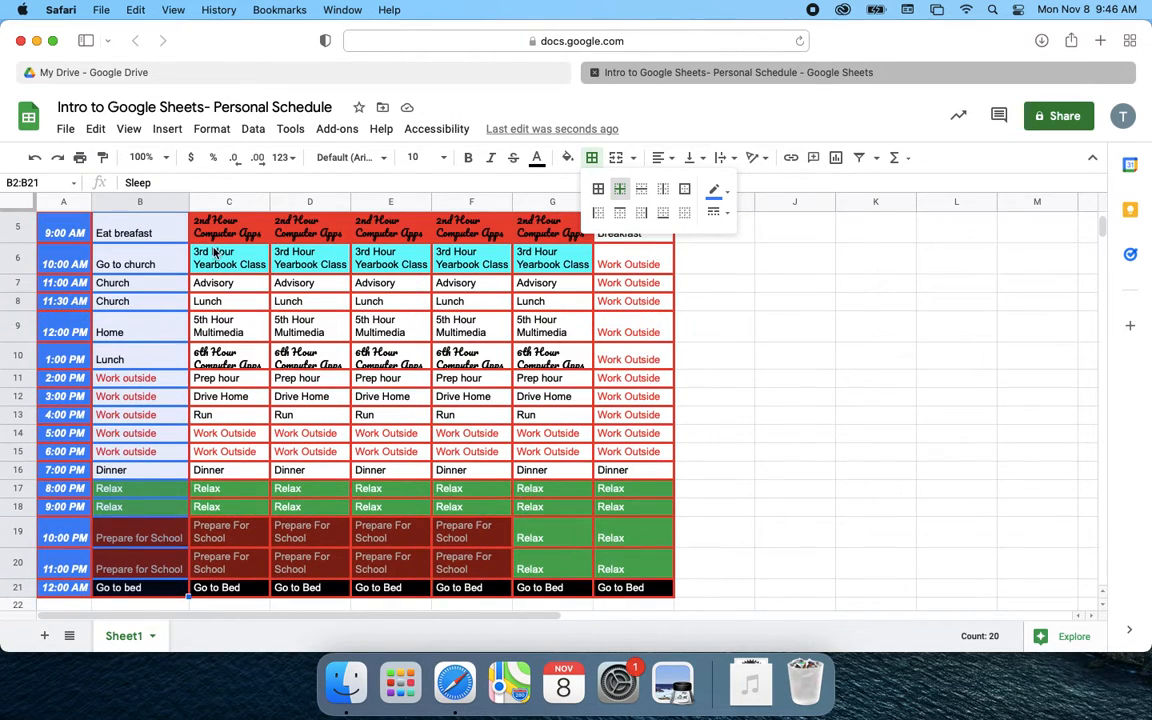
pyautogui.scroll(4, 213, 253)
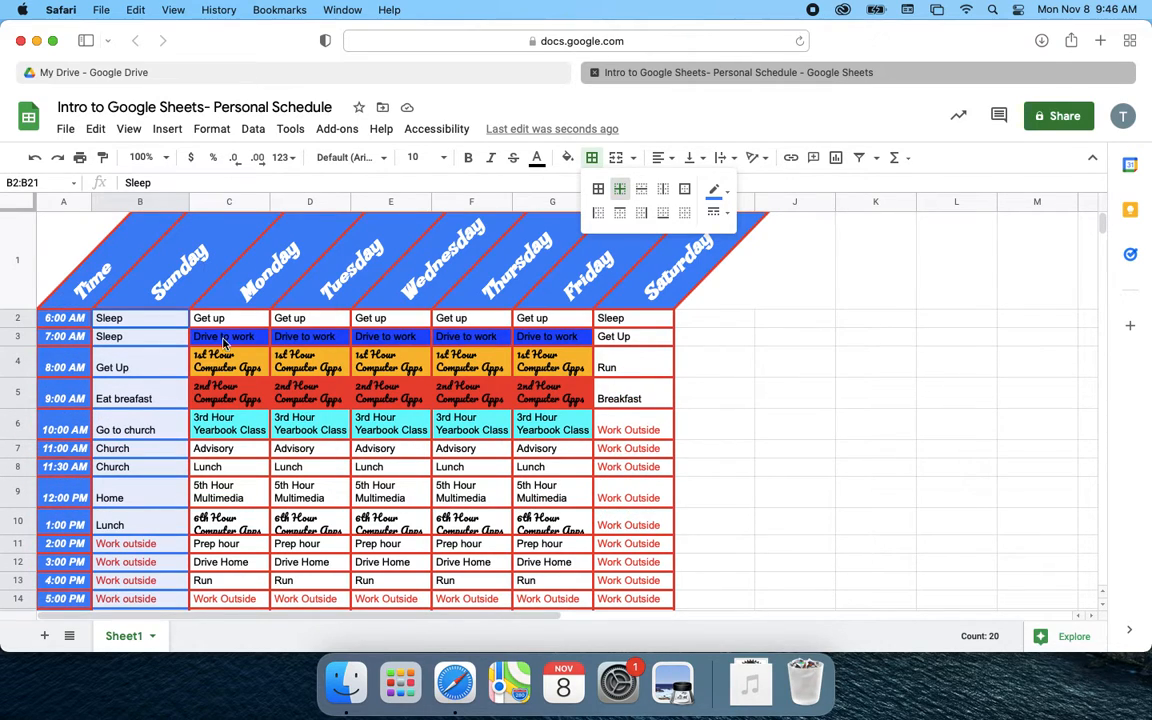
# Apply green double-line horizontal borders to the 1st and 2nd Hour cells in C4:G5.
pyautogui.moveTo(226, 364); pyautogui.dragTo(570, 402)
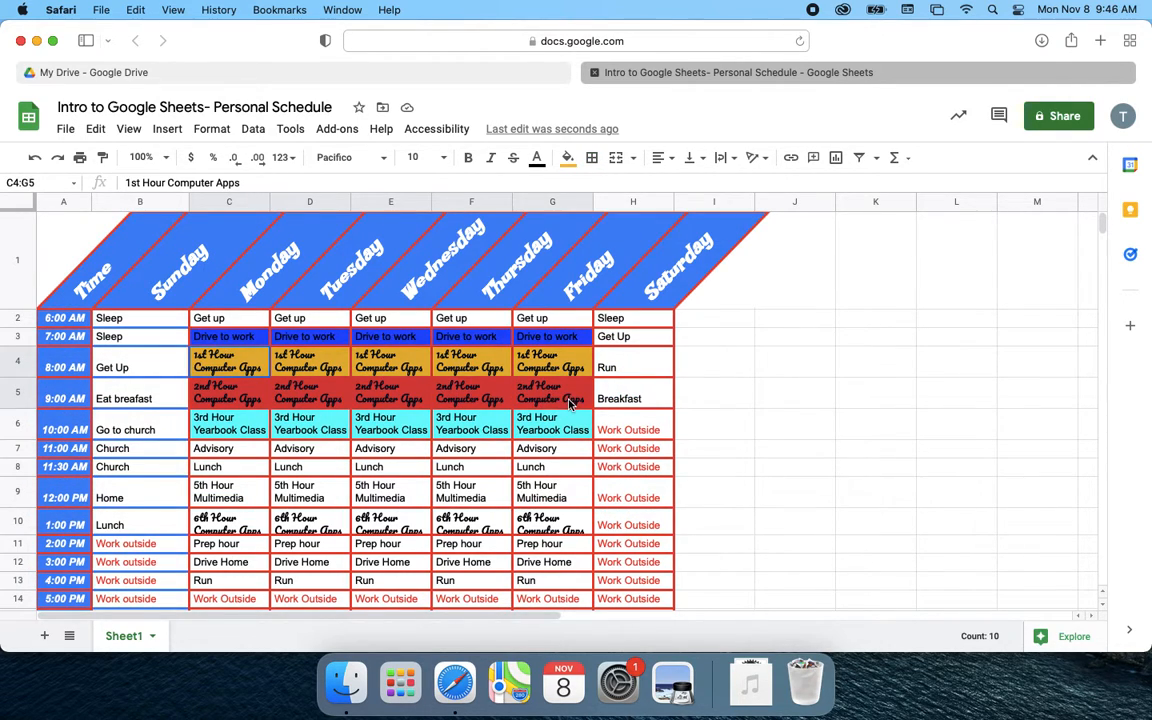
pyautogui.click(602, 158)
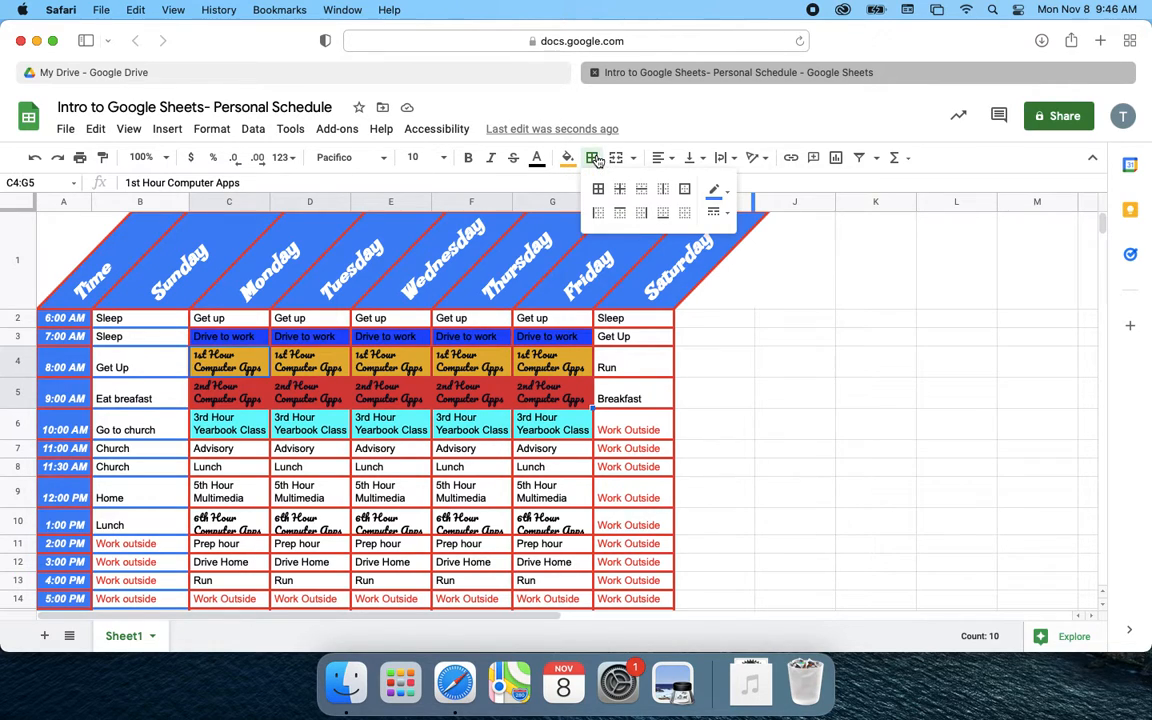
pyautogui.click(716, 190)
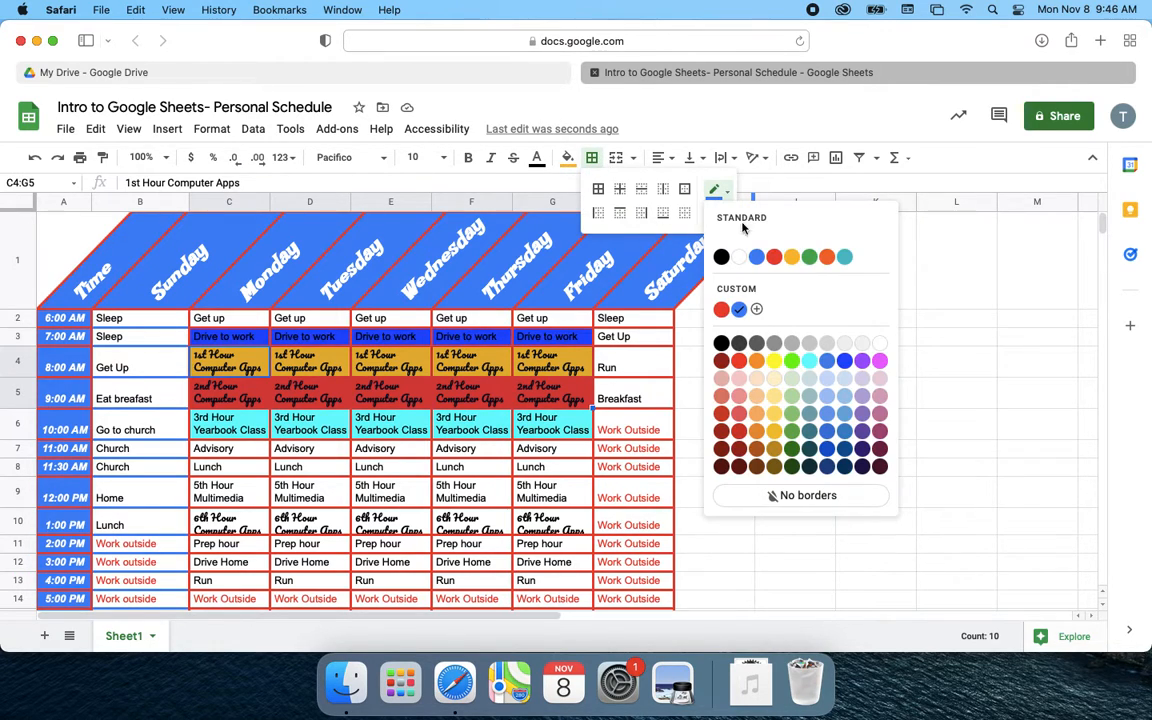
pyautogui.click(811, 259)
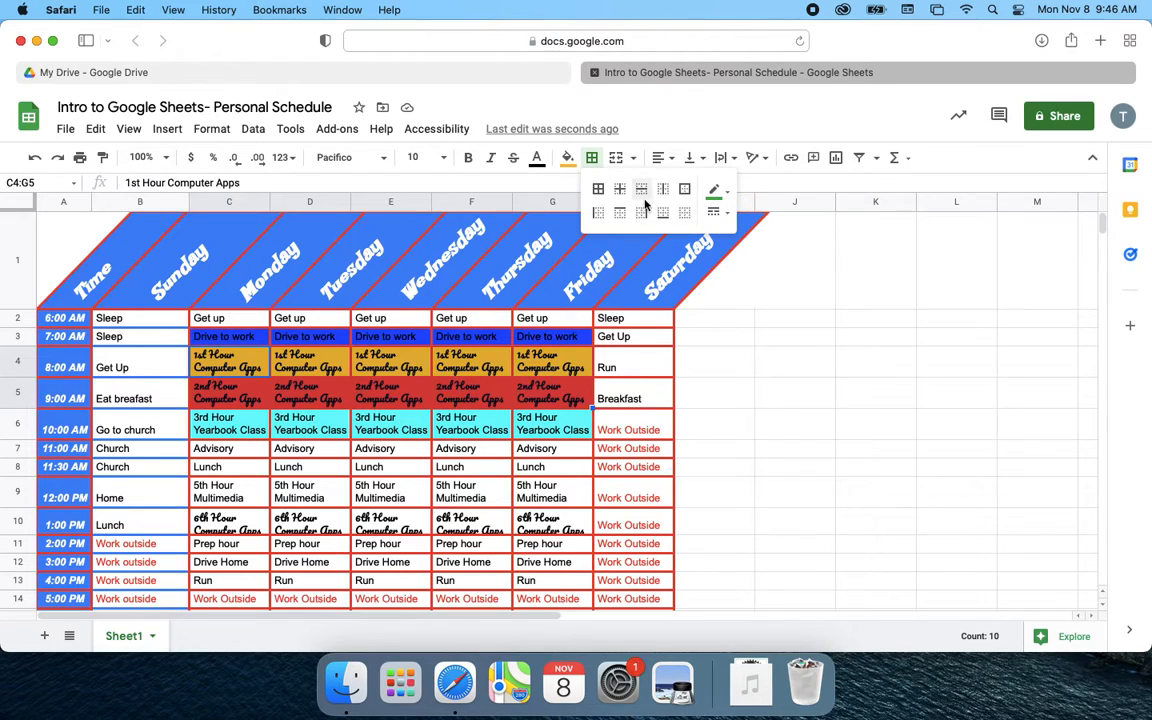
pyautogui.click(715, 212)
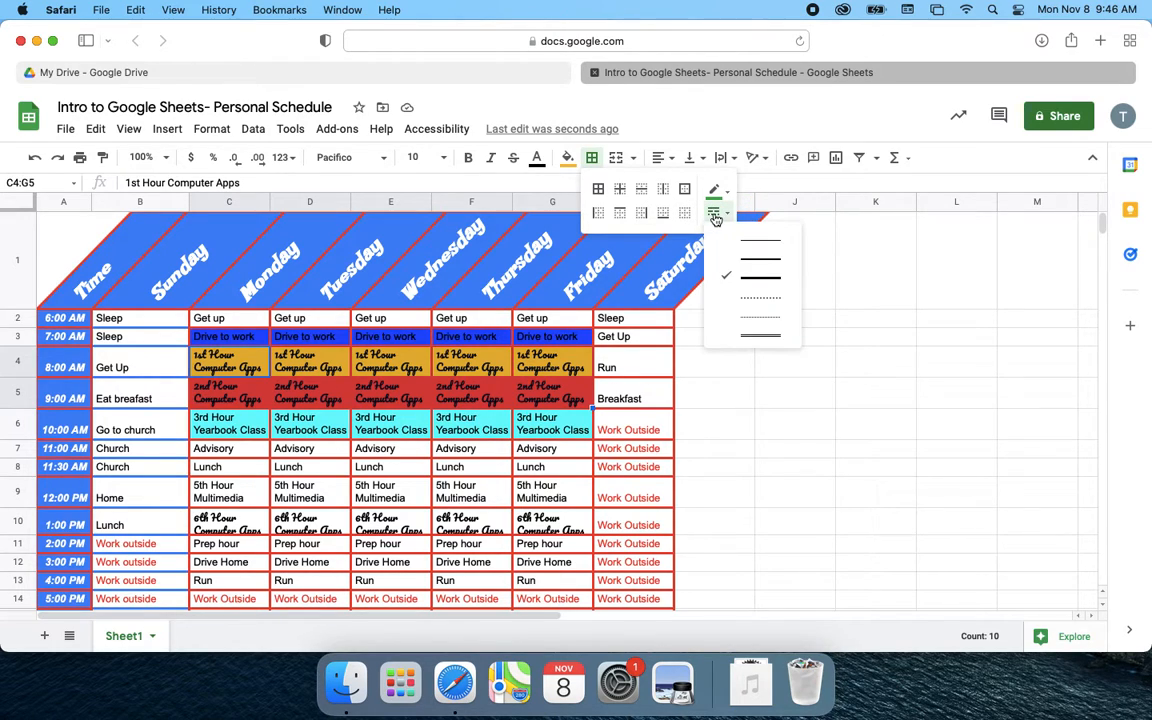
pyautogui.click(769, 336)
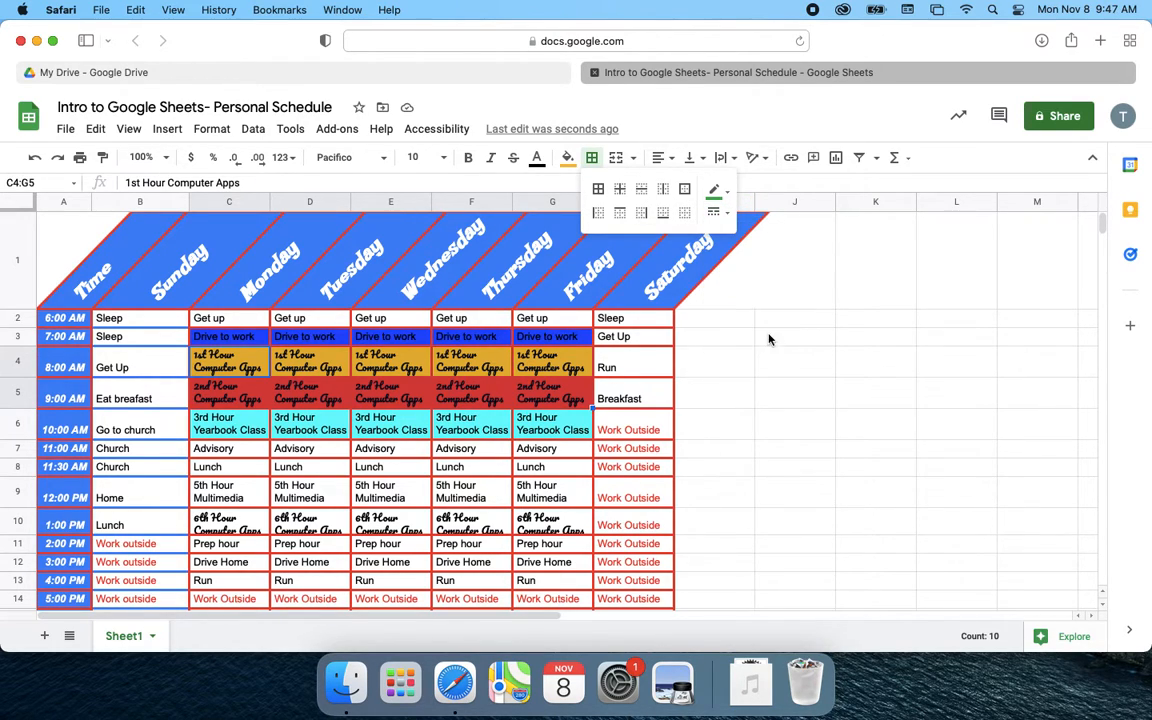
pyautogui.click(642, 192)
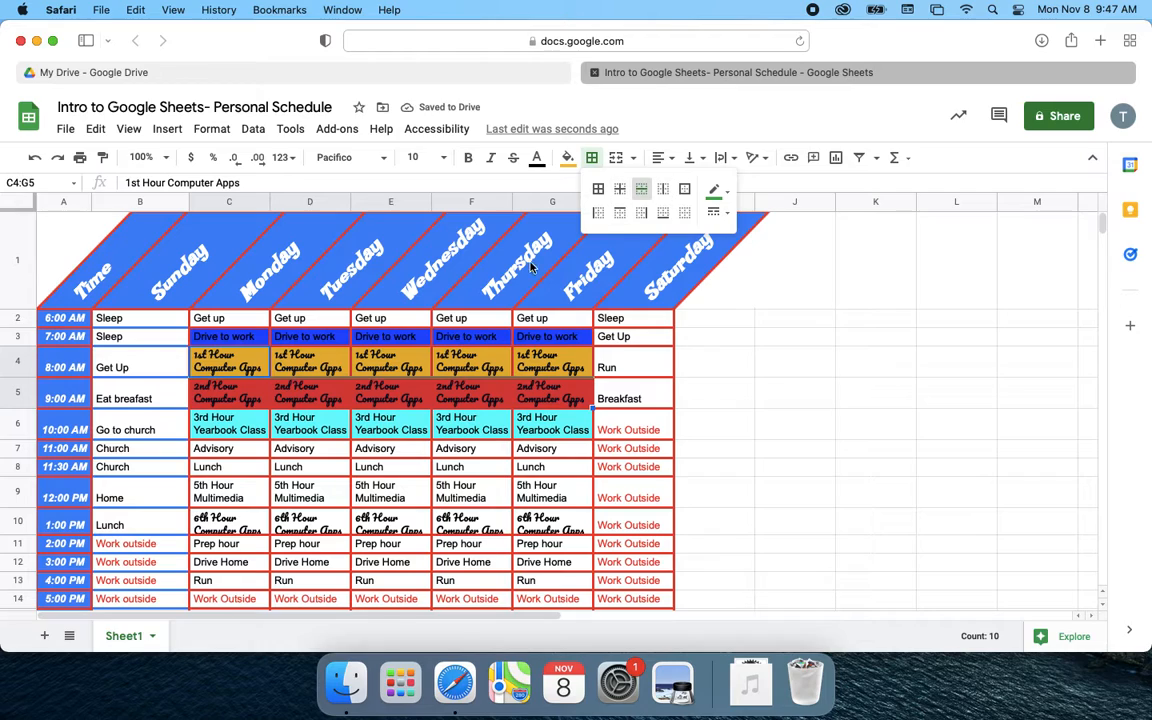
# Extend the green double-line style to all borders of C4:G5.
pyautogui.click(599, 191)
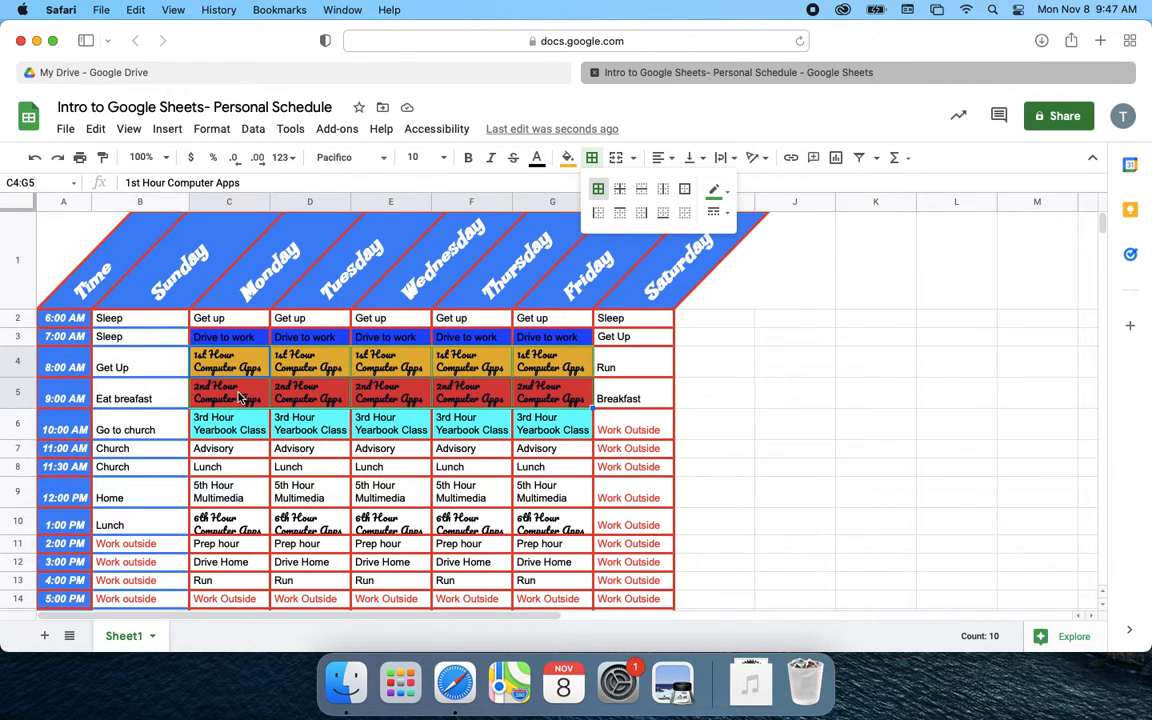
pyautogui.scroll(-3, 240, 398)
pyautogui.scroll(3, 240, 398)
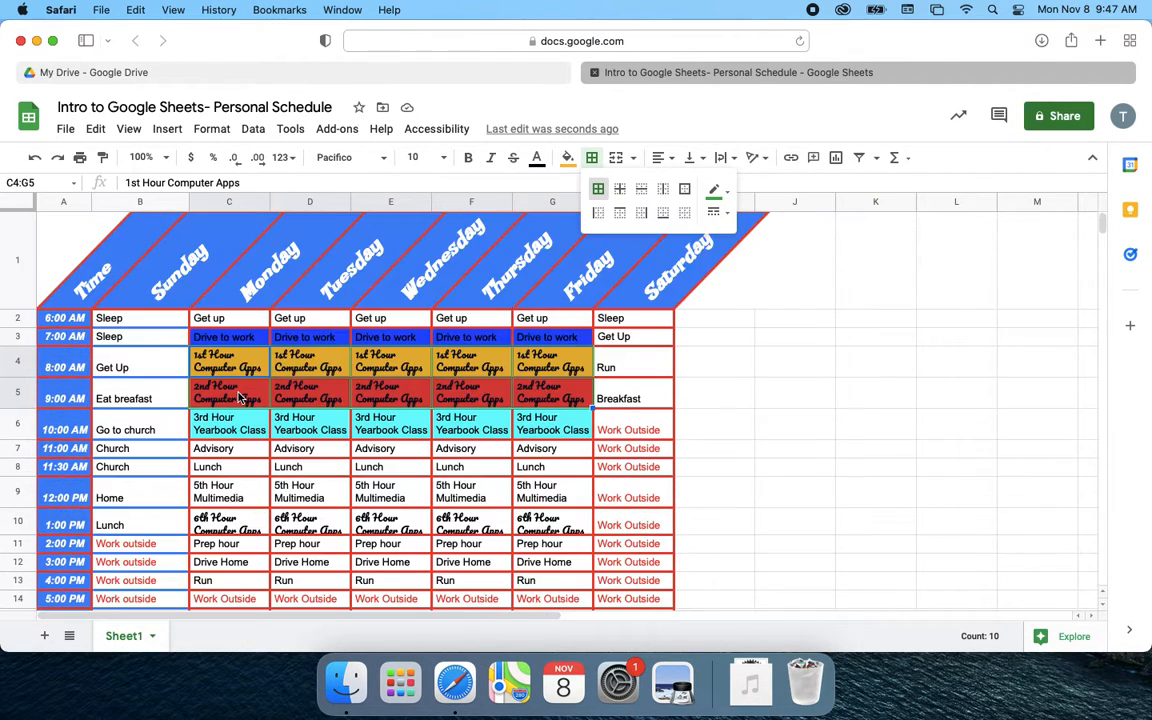